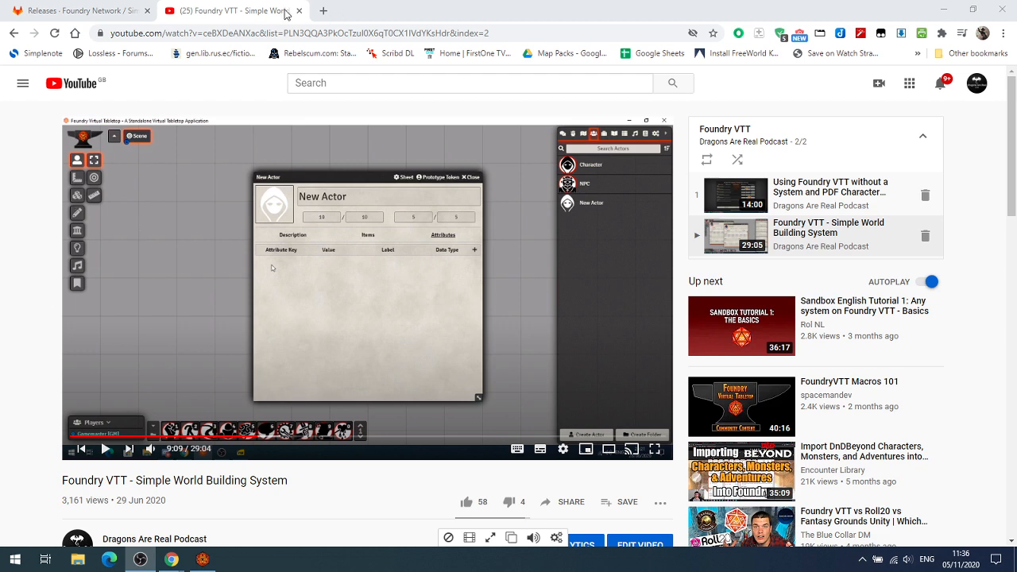
Close the YouTube video page and switch to Foundry Virtual Tabletop.
left_click(300, 11)
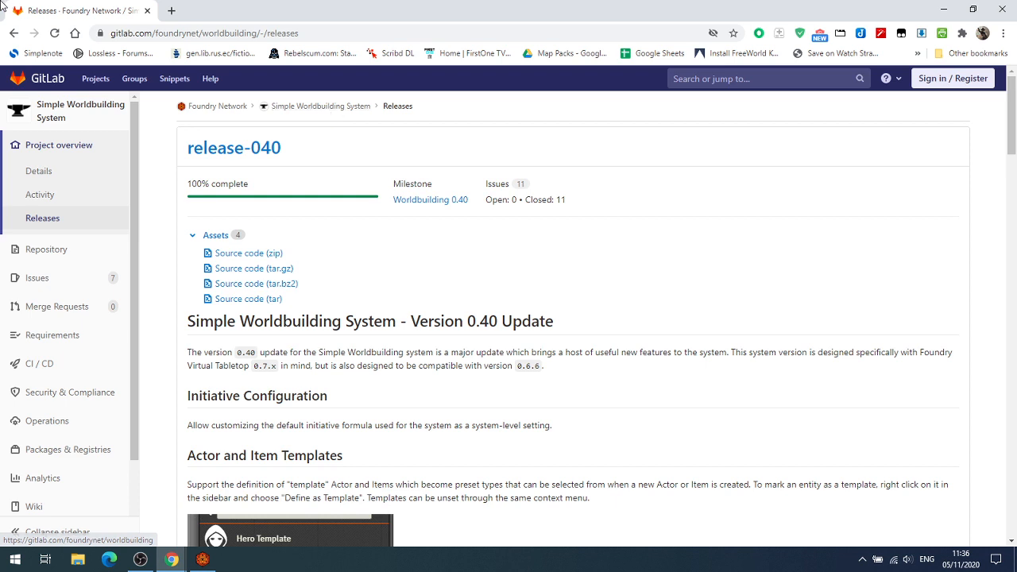
left_click_drag(53, 11, 1016, 32)
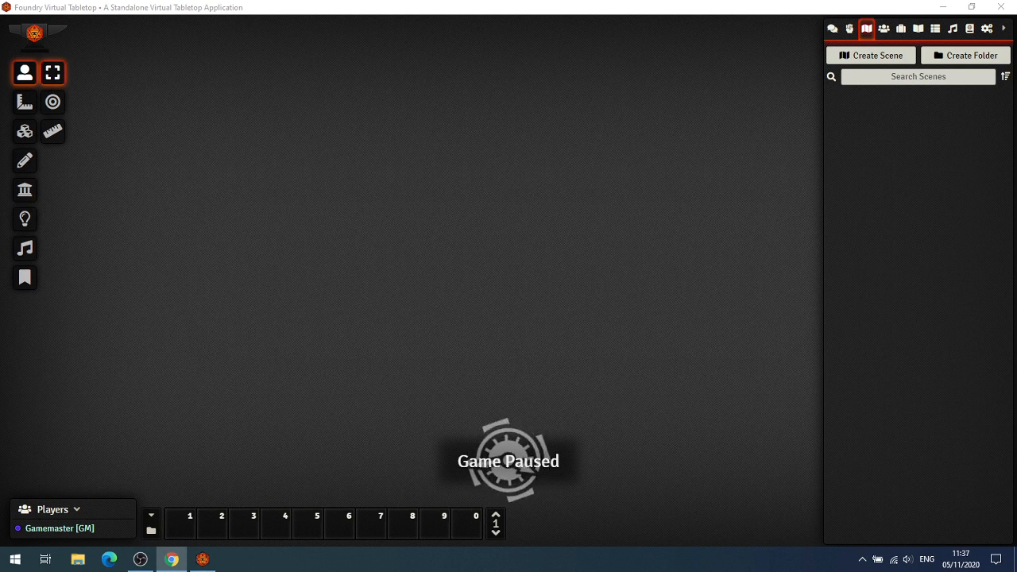
Set the Simple World-Building system's initiative formula to 1d6 in the game settings and save the change.
left_click(984, 30)
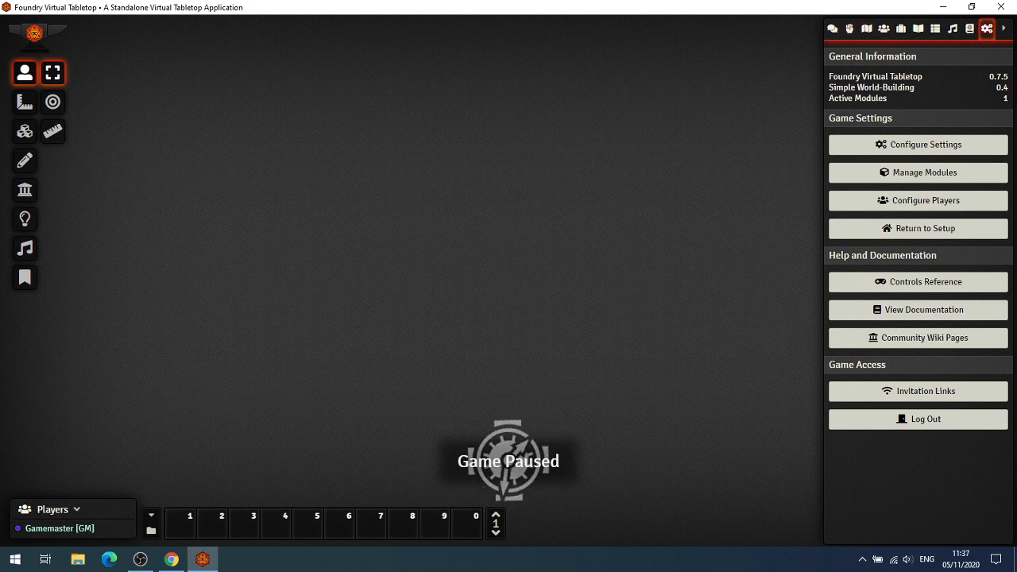
left_click(898, 146)
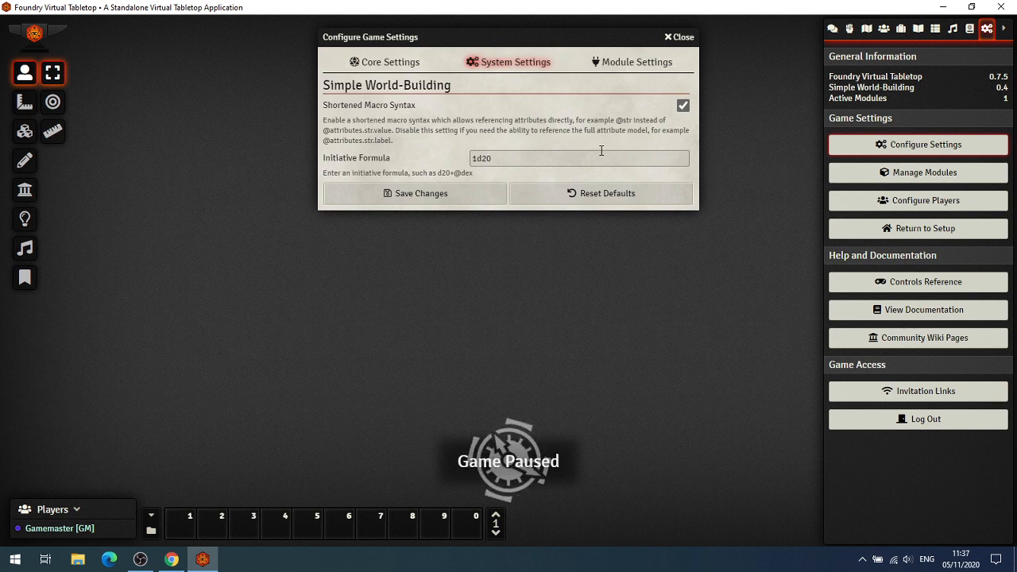
left_click(580, 157)
key("BackSpace")
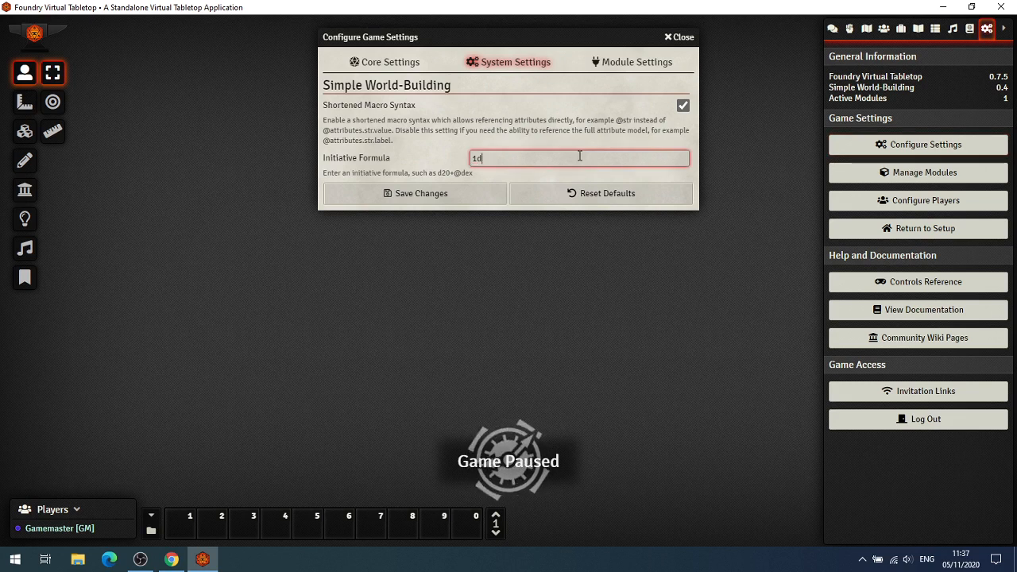
key("BackSpace")
type("6")
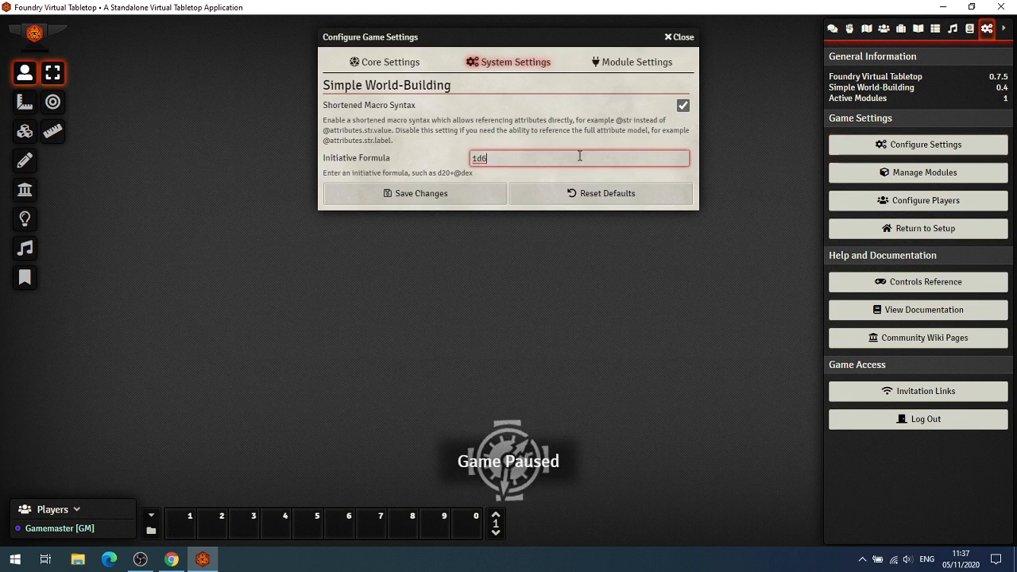
left_click(463, 191)
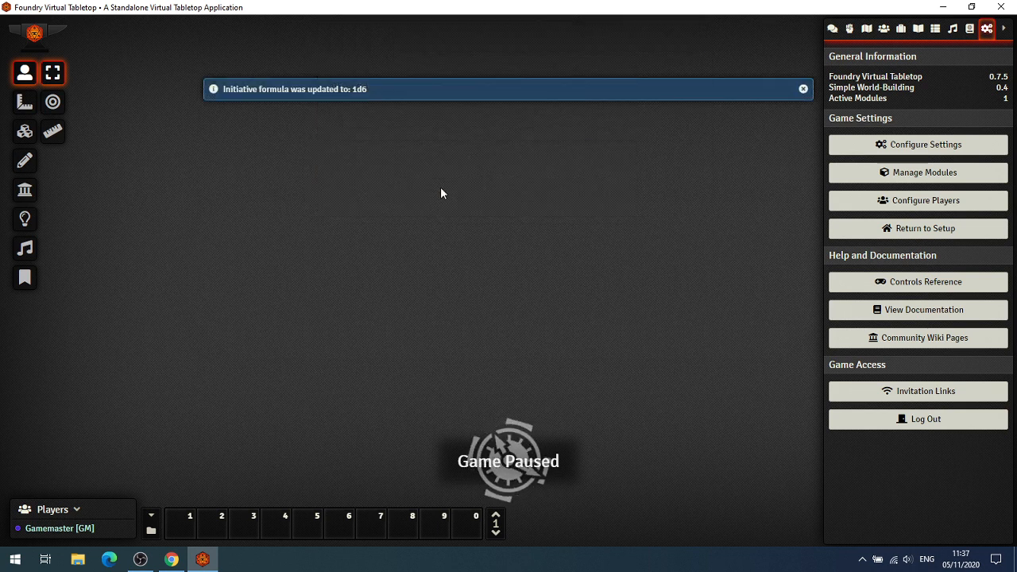
Create a new actor and show the attributes section of its sheet.
left_click(884, 29)
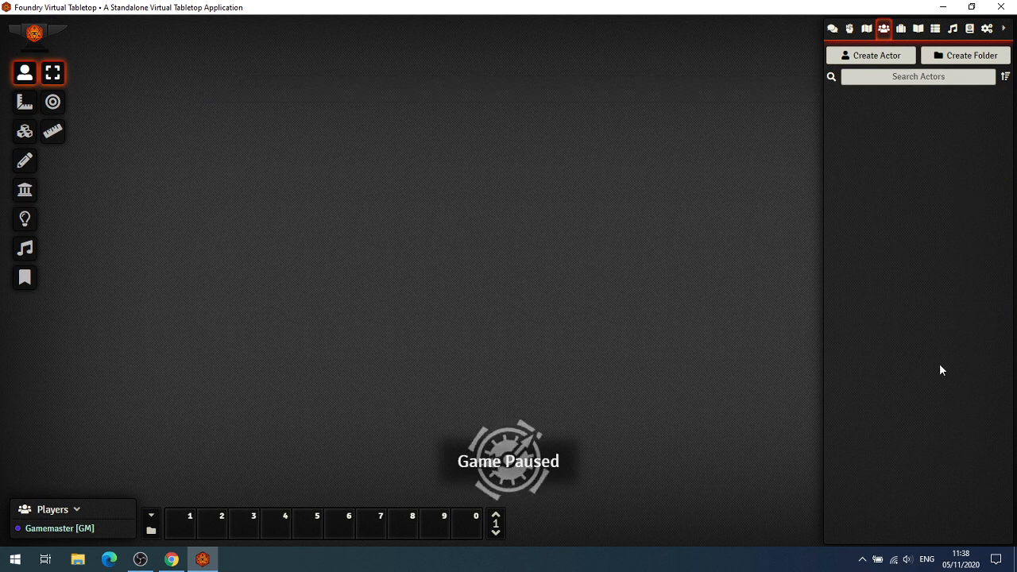
left_click(847, 55)
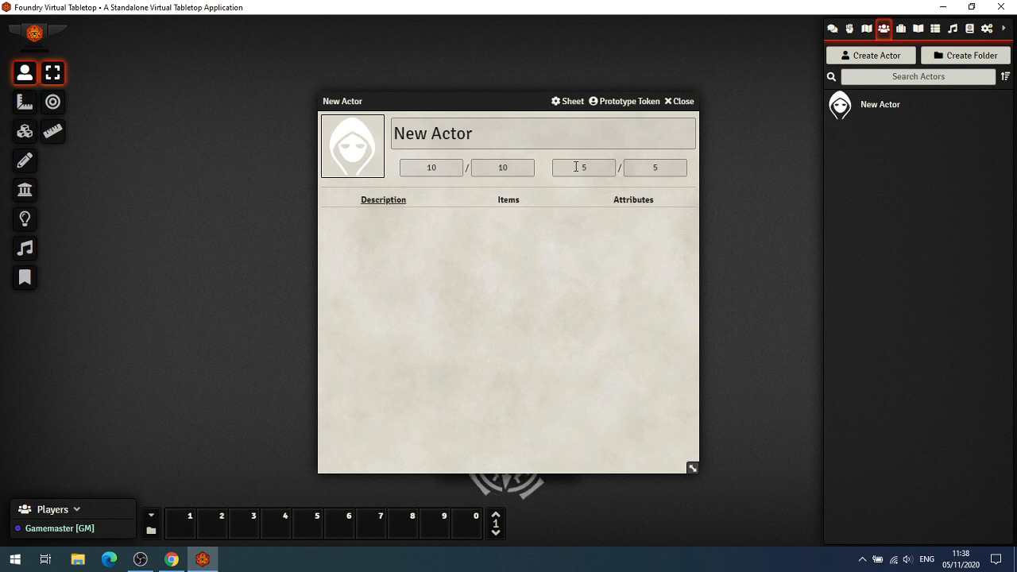
left_click(636, 203)
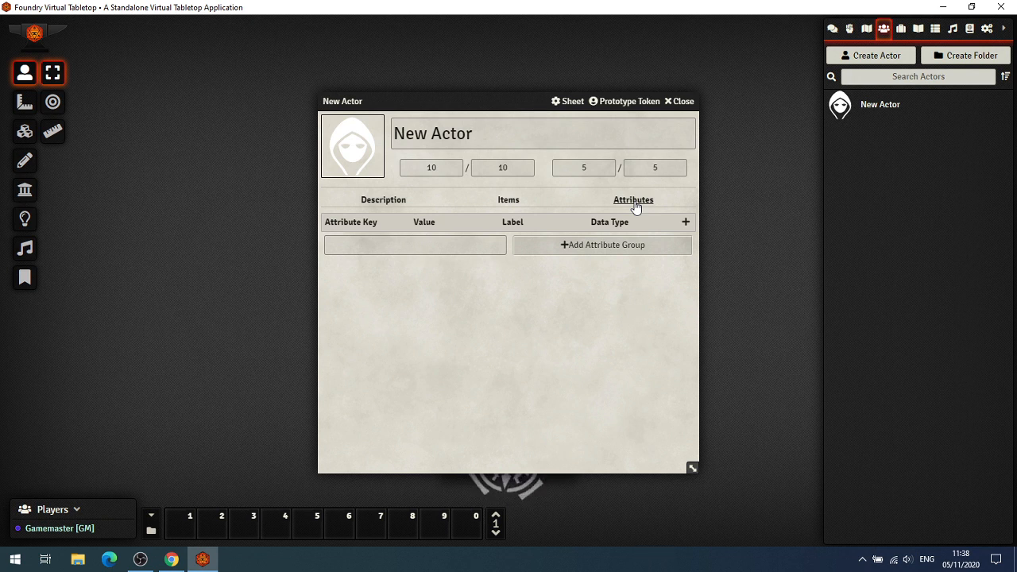
key("alt+Tab")
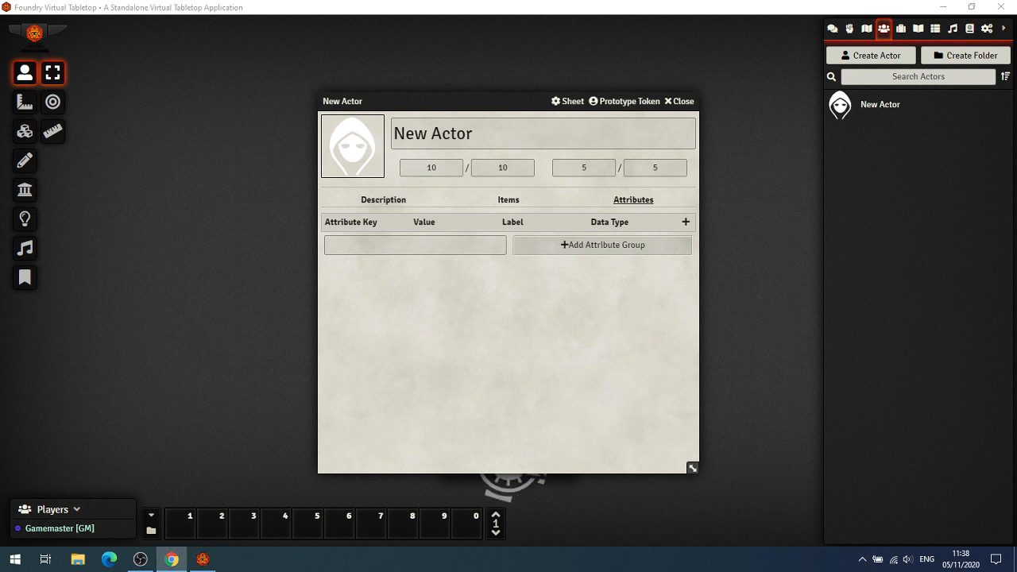
Add an attribute group named "stat" to the new actor.
left_click(364, 247)
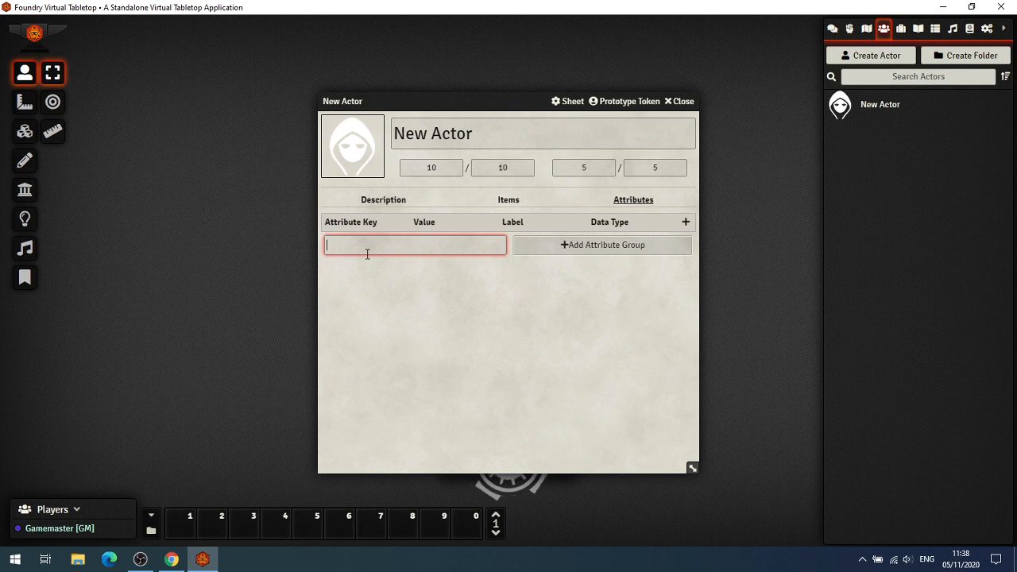
type("stat")
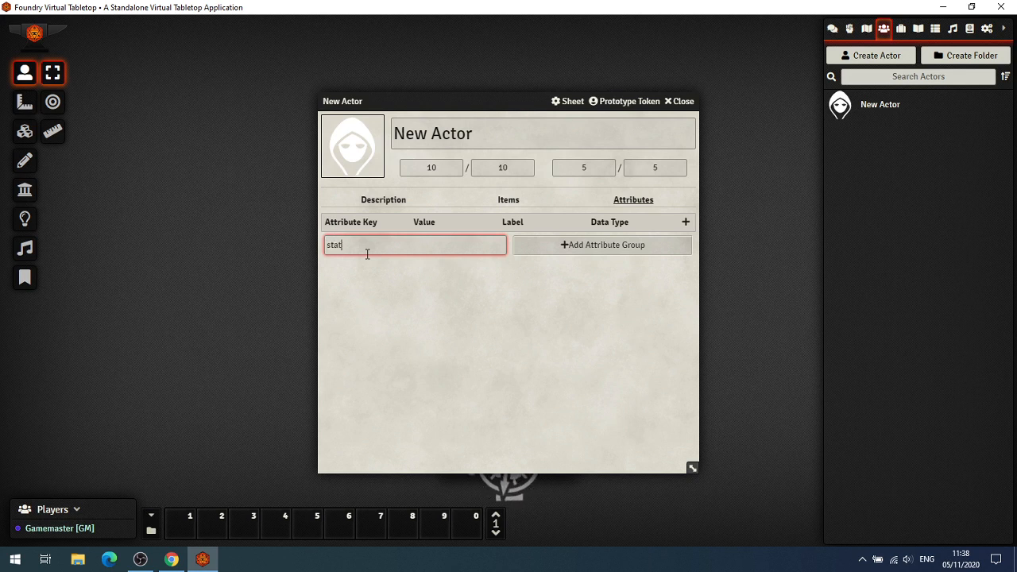
left_click(578, 260)
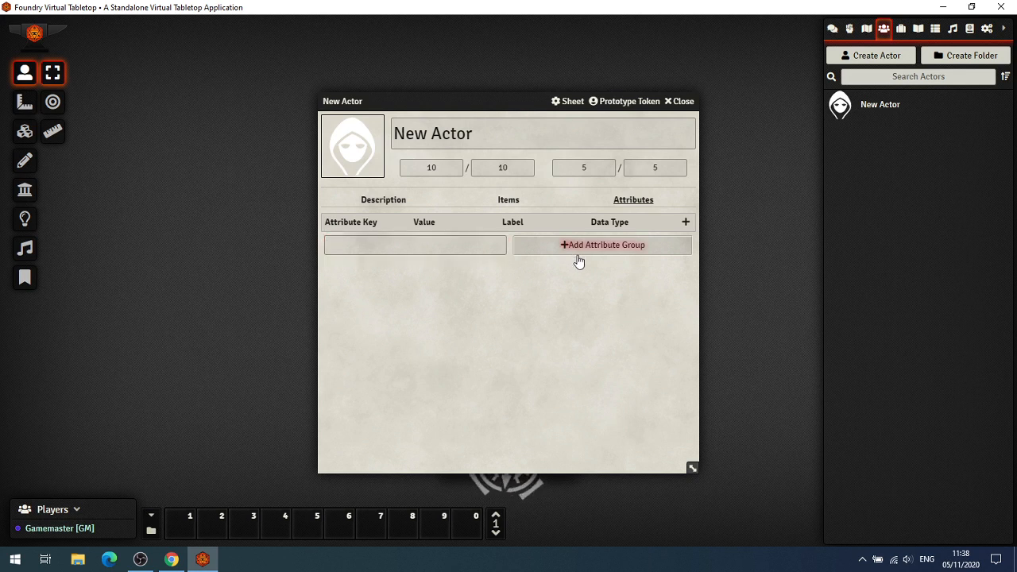
left_click(419, 245)
type("sta")
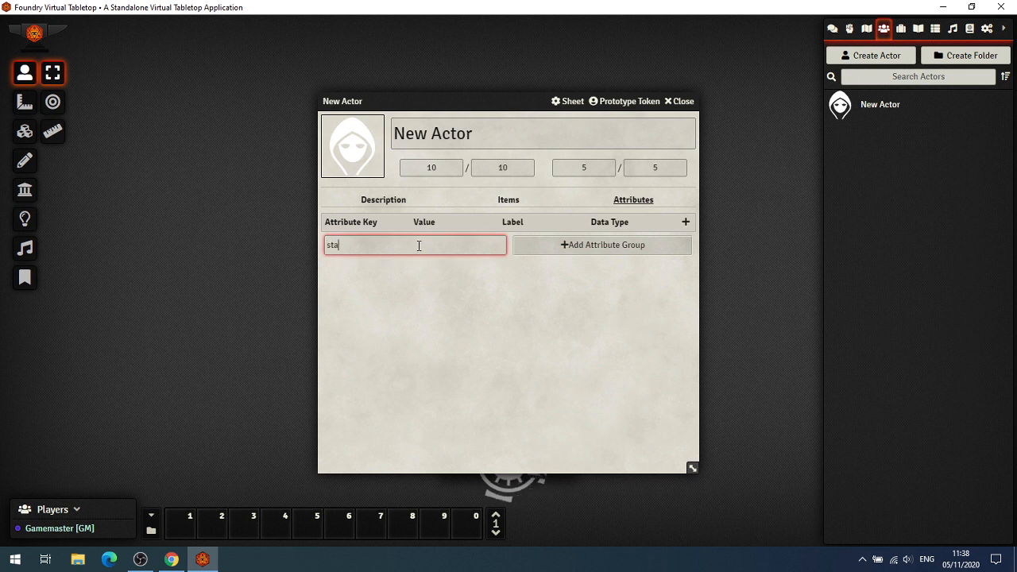
type("t")
left_click(558, 246)
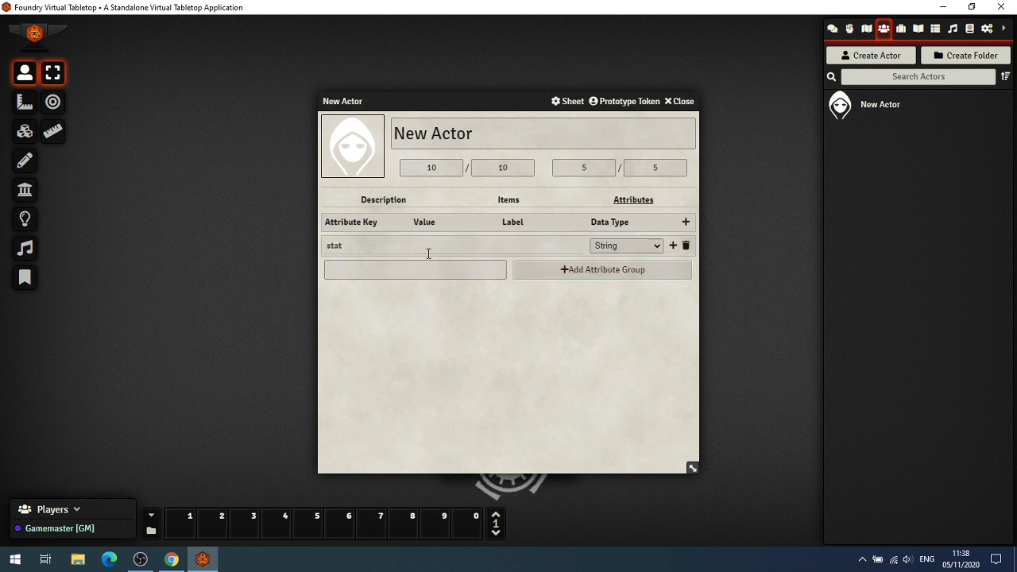
Add a second attribute group named "attack" to the actor.
left_click(382, 271)
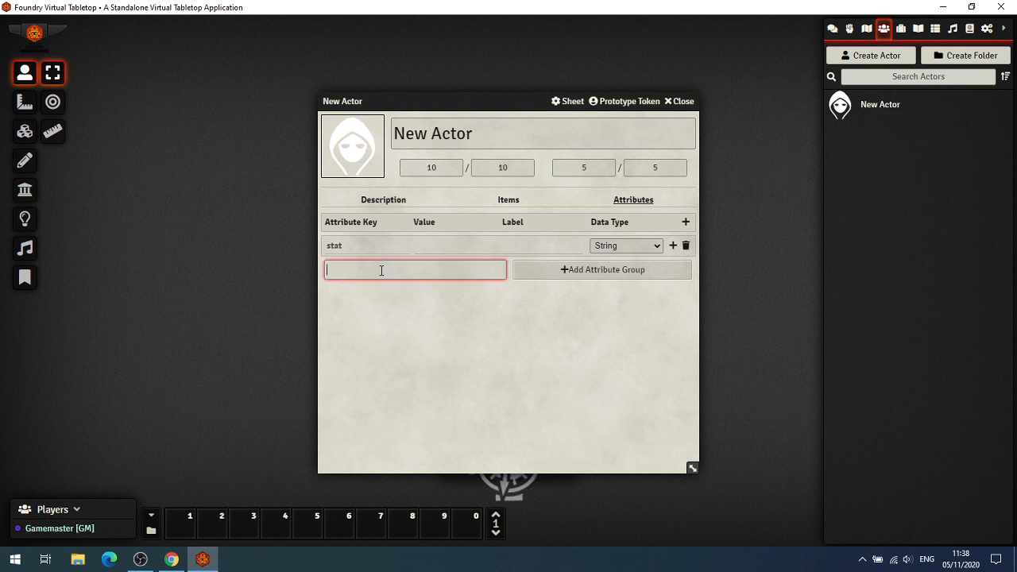
type("attack")
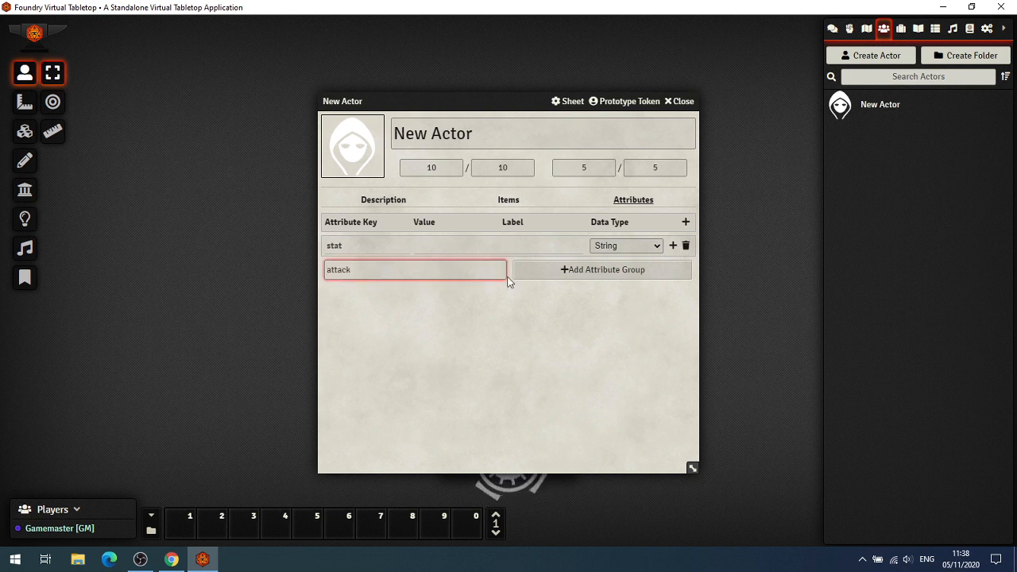
left_click(554, 274)
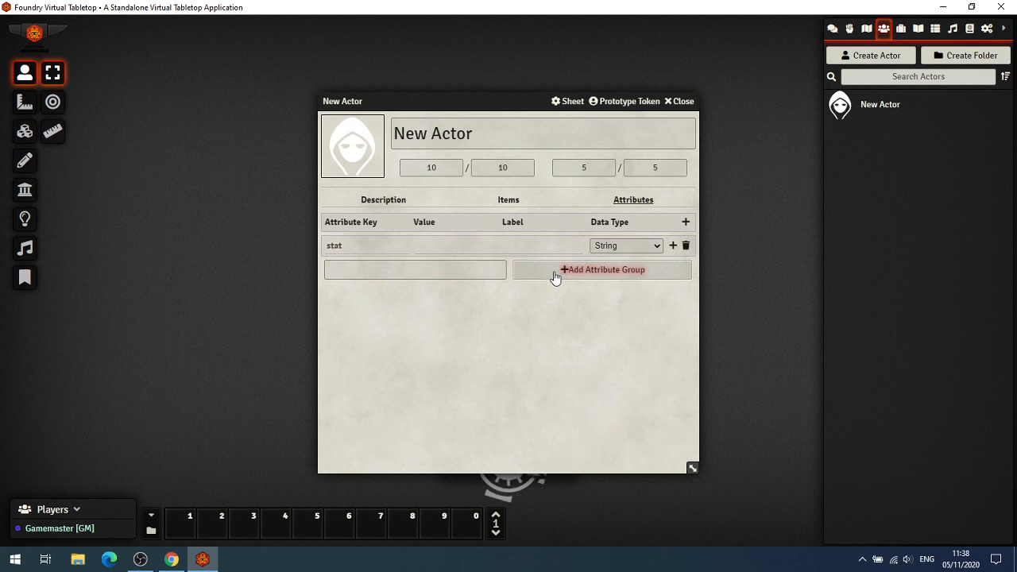
left_click(405, 264)
type("attack")
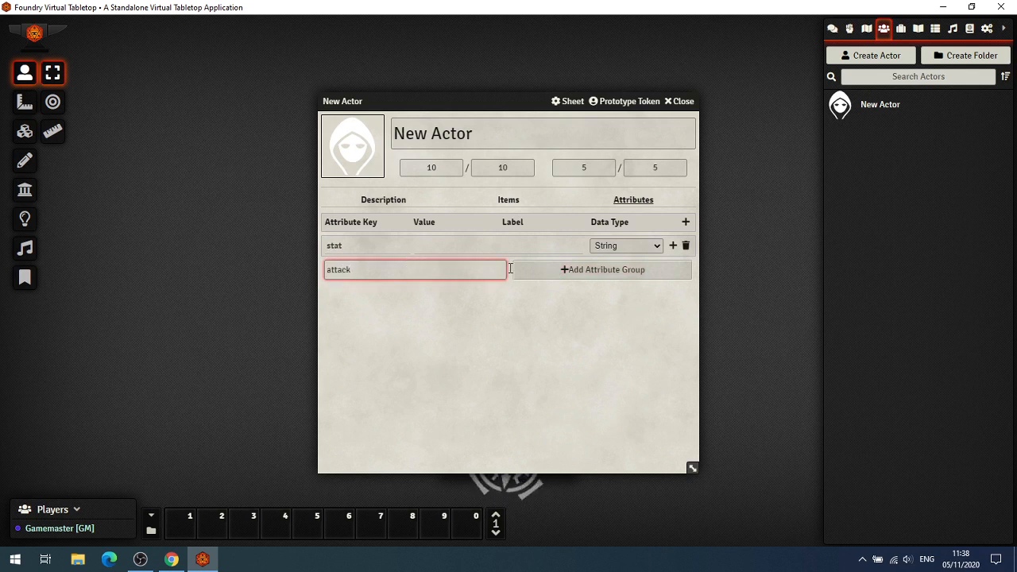
left_click(552, 271)
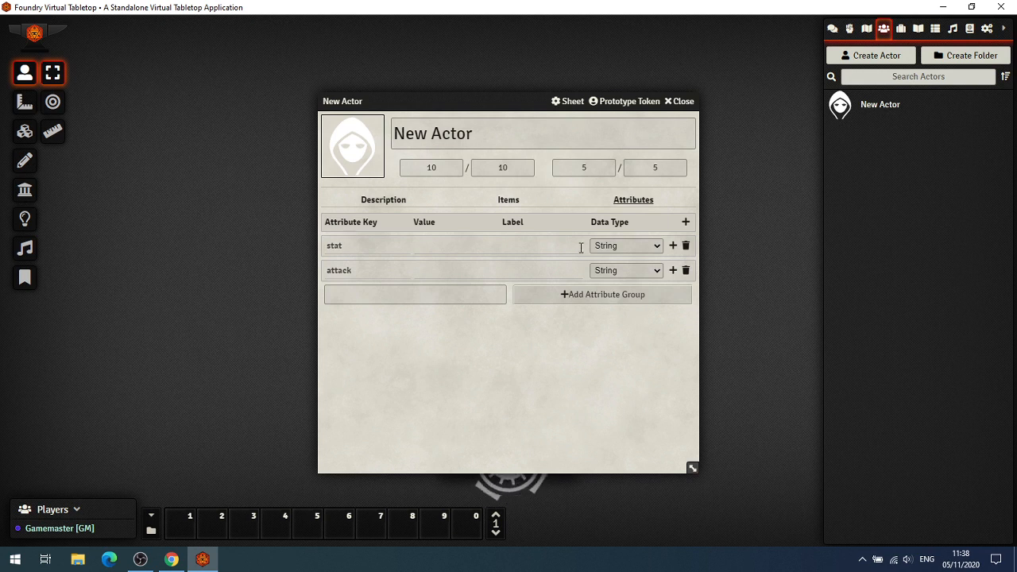
Set the stat group's data type to Number and add an attribute with the key "might" to it.
left_click(651, 248)
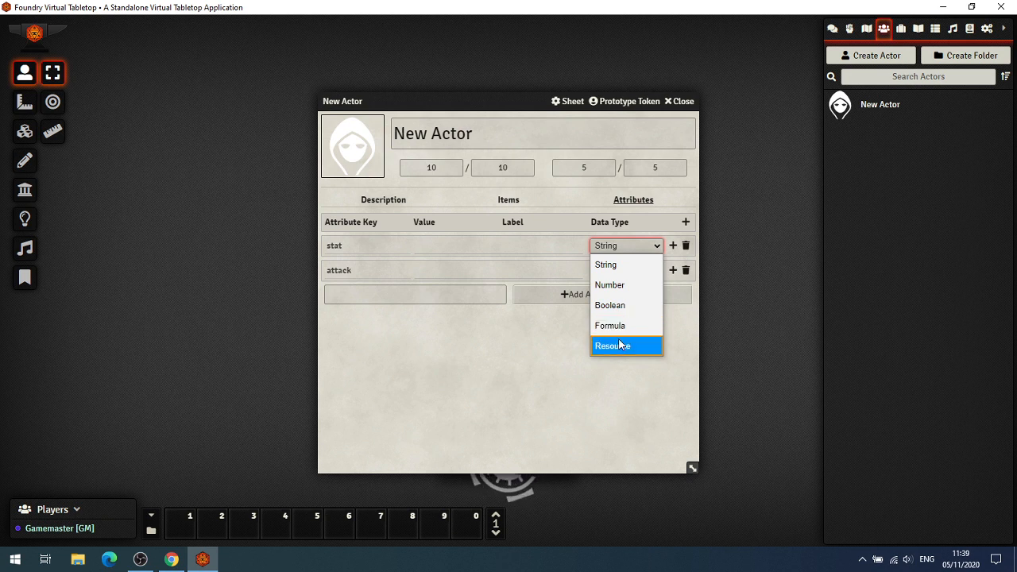
left_click(638, 286)
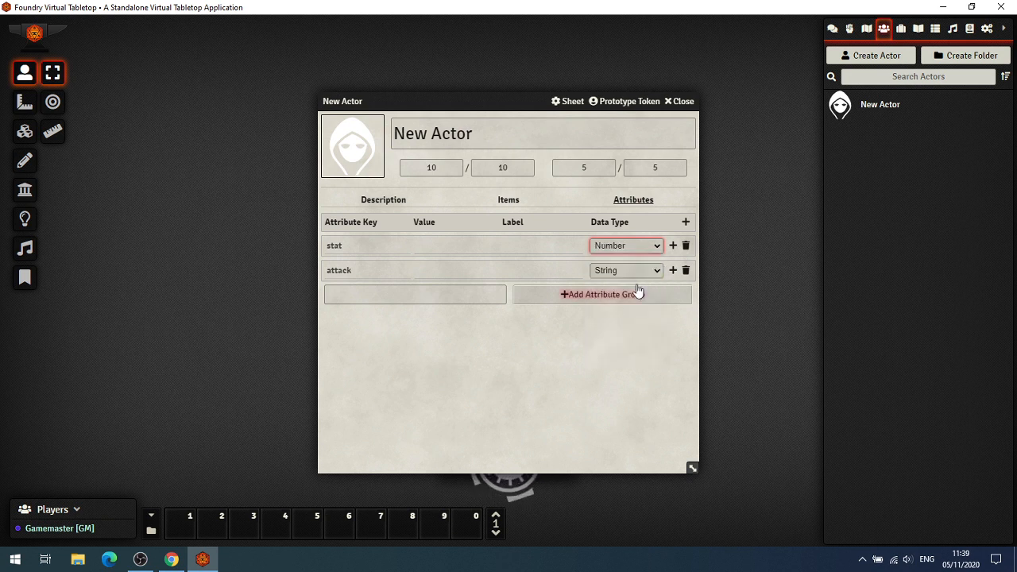
left_click(673, 245)
left_click(352, 266)
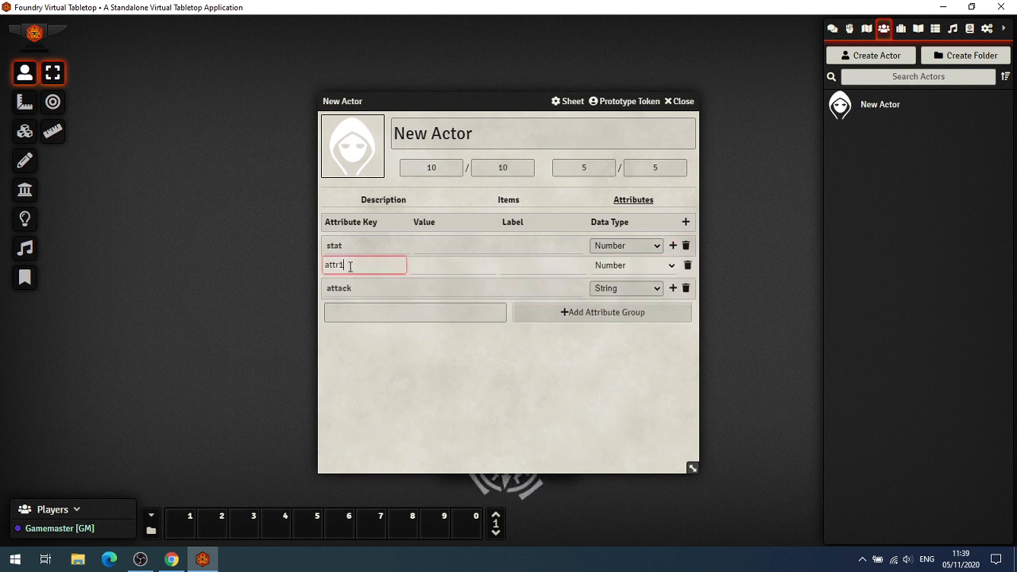
left_click_drag(352, 266, 326, 265)
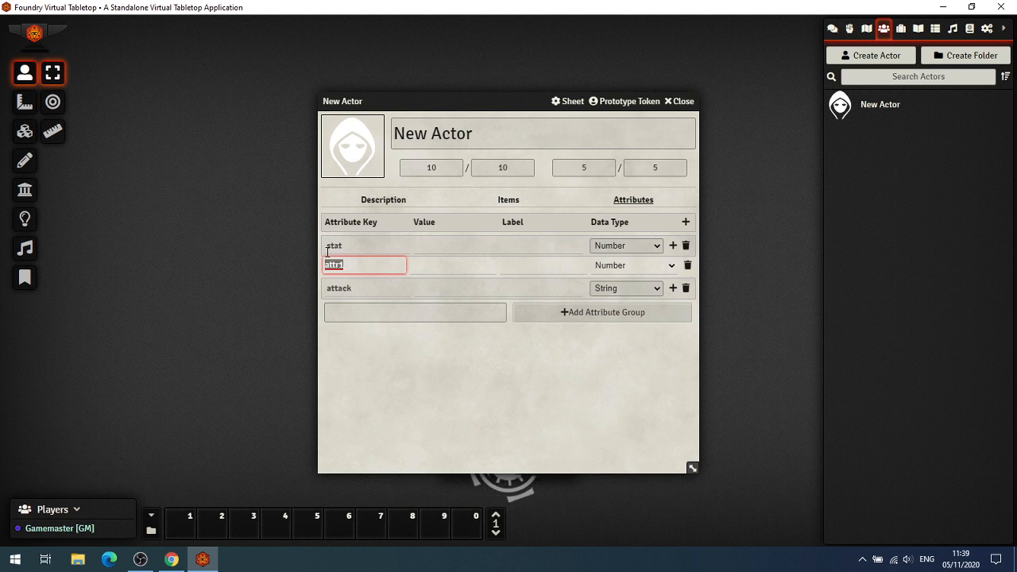
type("might")
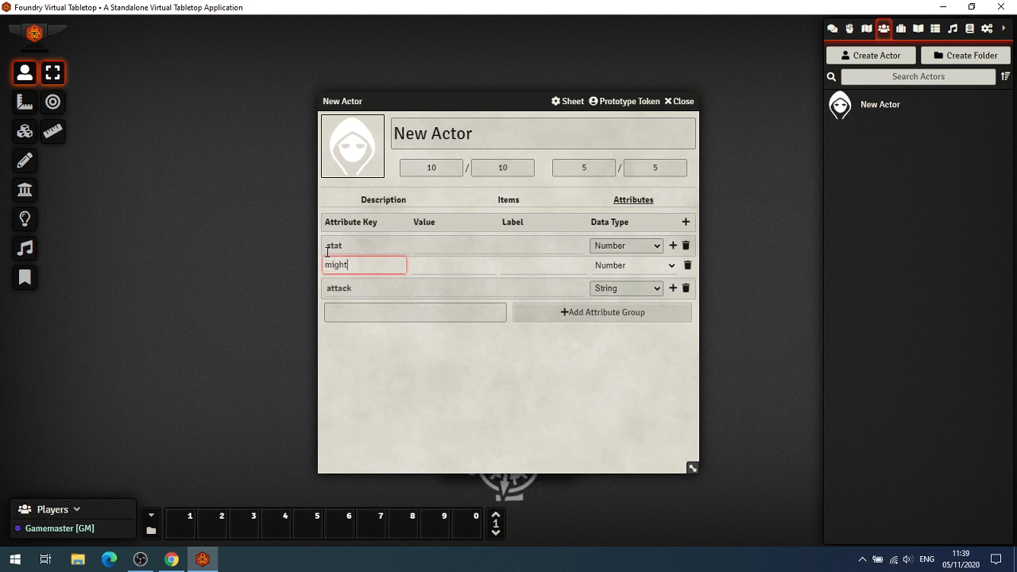
left_click(422, 270)
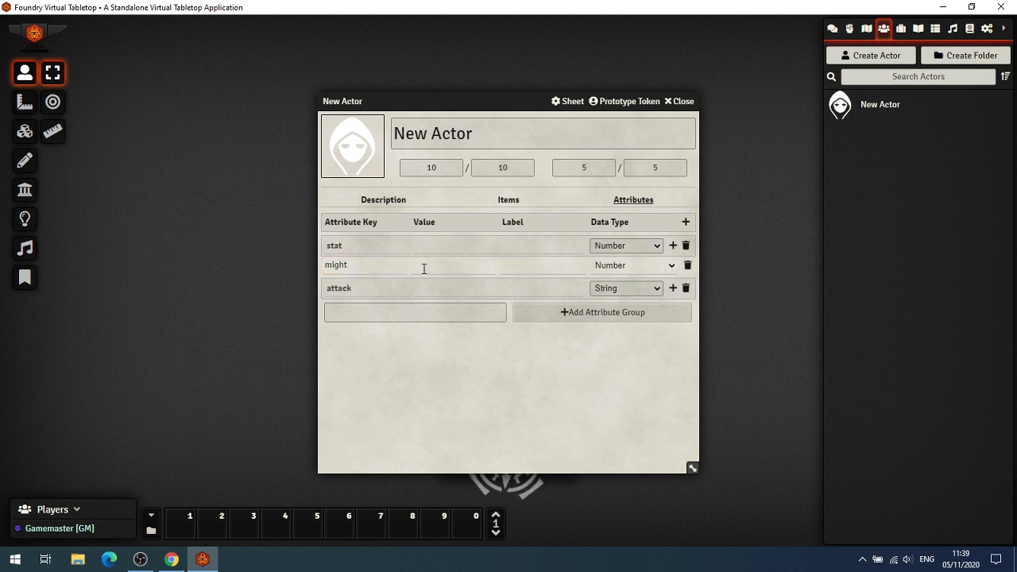
Give the might attribute the value 1 and the label "Might".
left_click(426, 266)
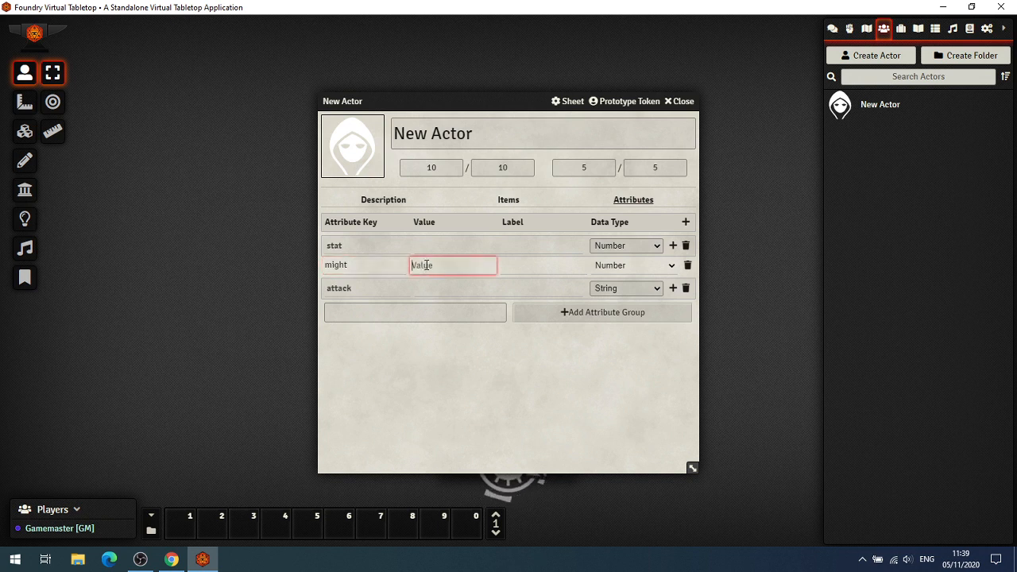
type("1")
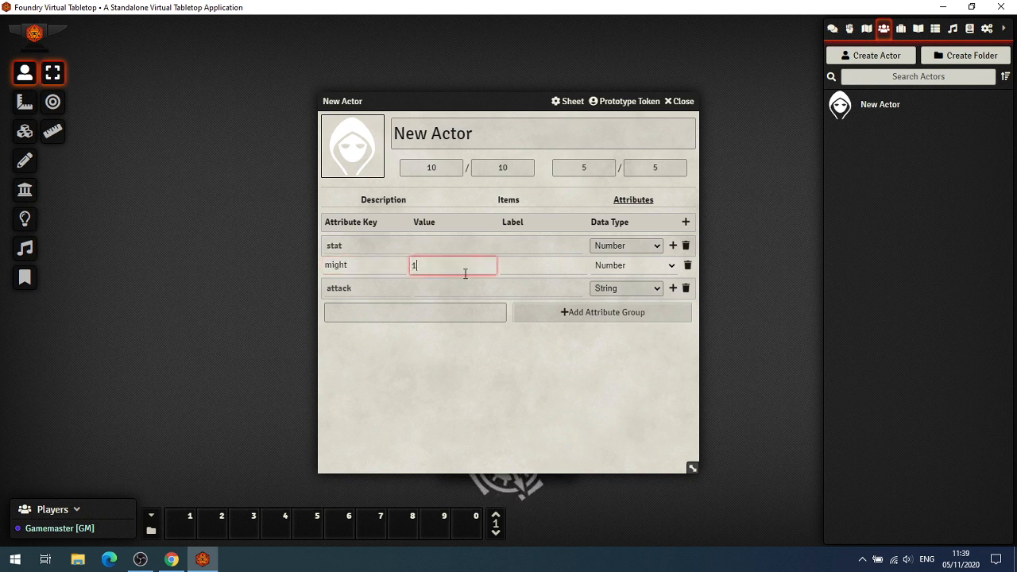
left_click(528, 268)
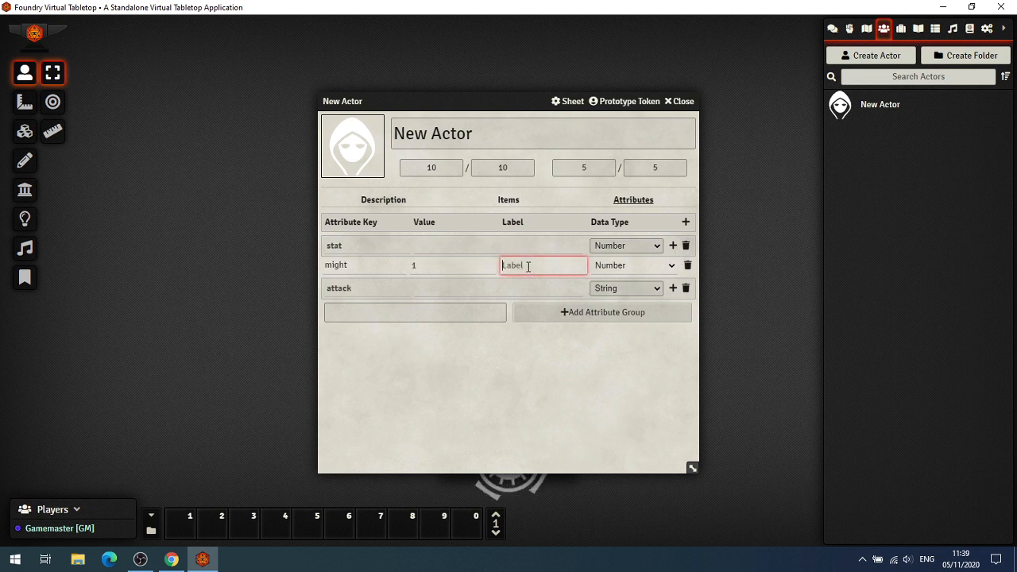
type("Might")
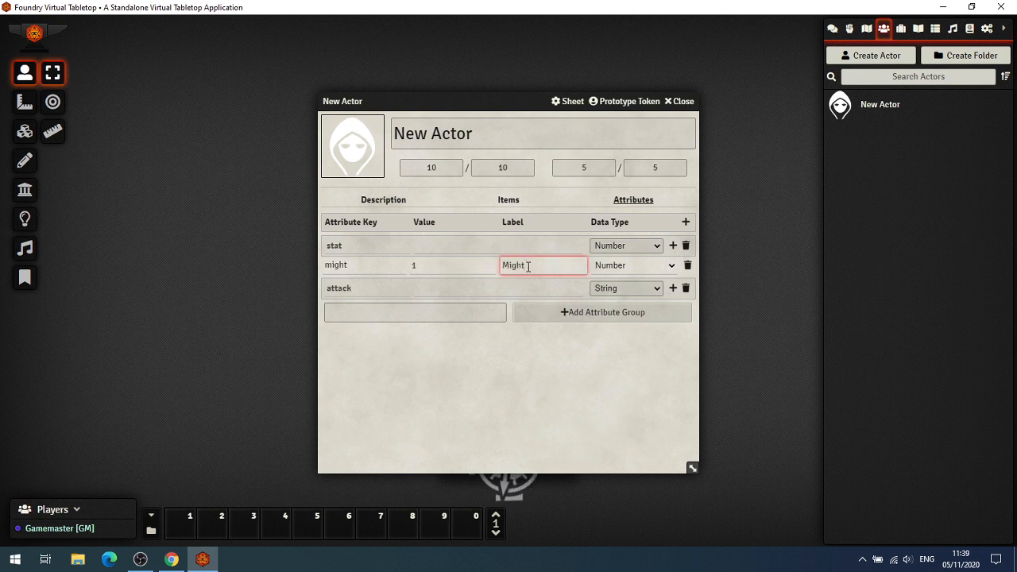
Add another attribute to the stat group with the key "intellect".
left_click(675, 246)
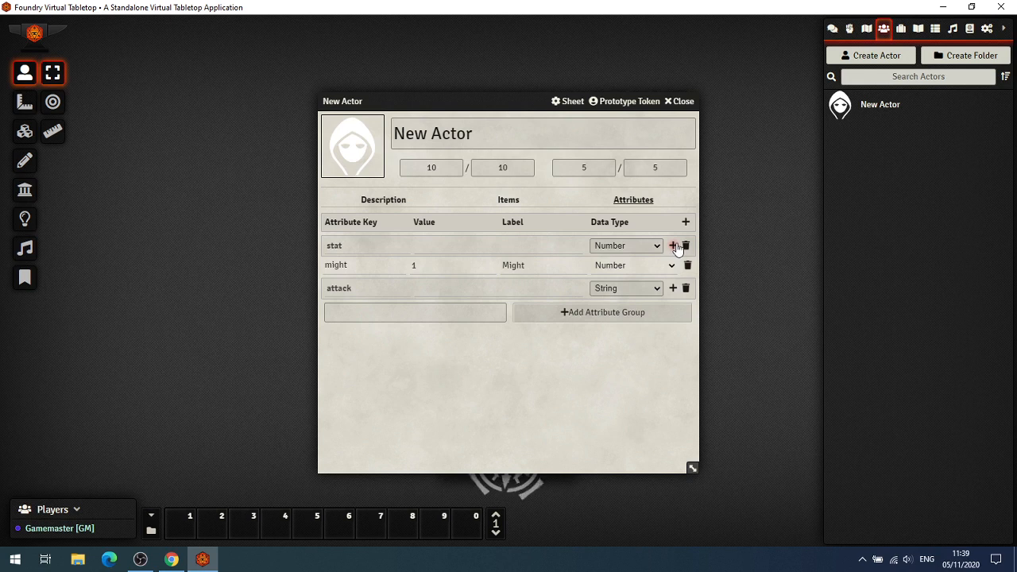
left_click(675, 247)
double_click(358, 265)
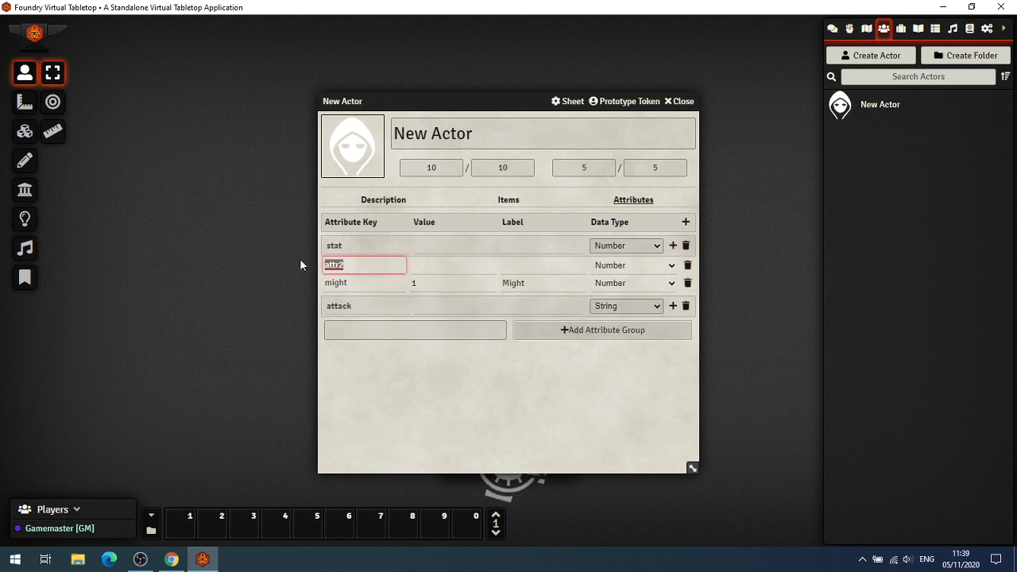
type("in")
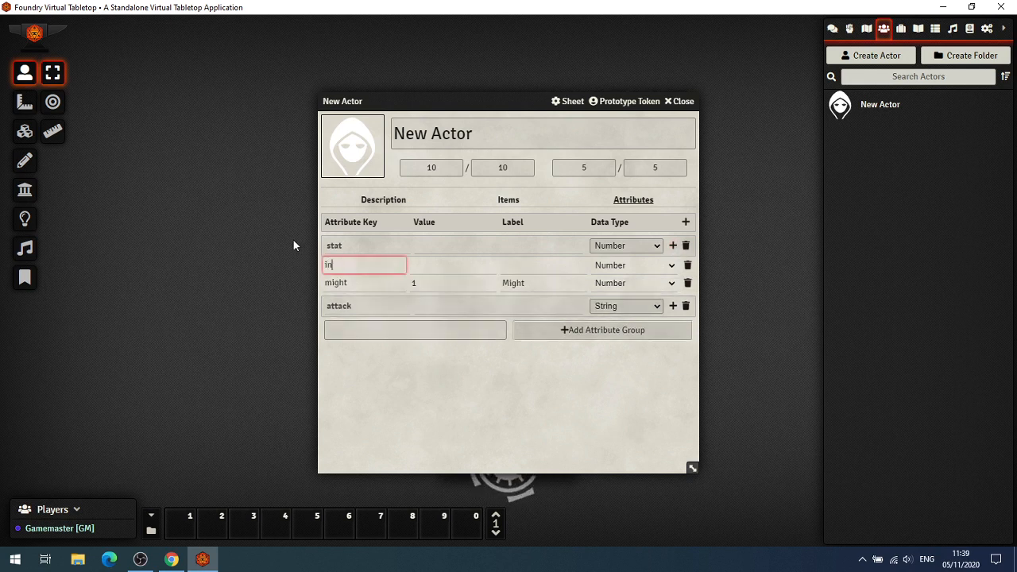
type("tellect")
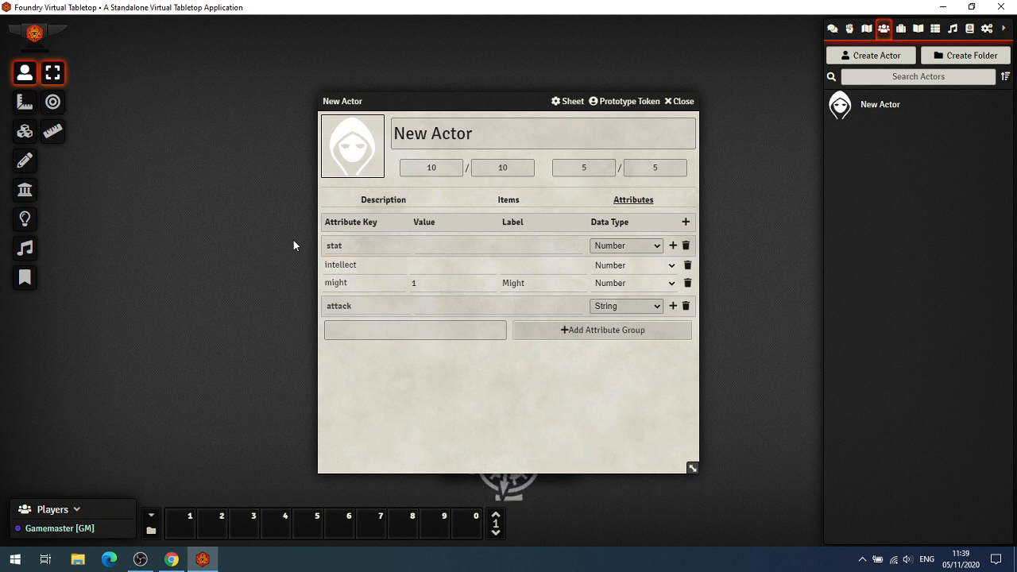
Give the intellect attribute the value 2 and the label "Intellect".
left_click(431, 265)
type("2")
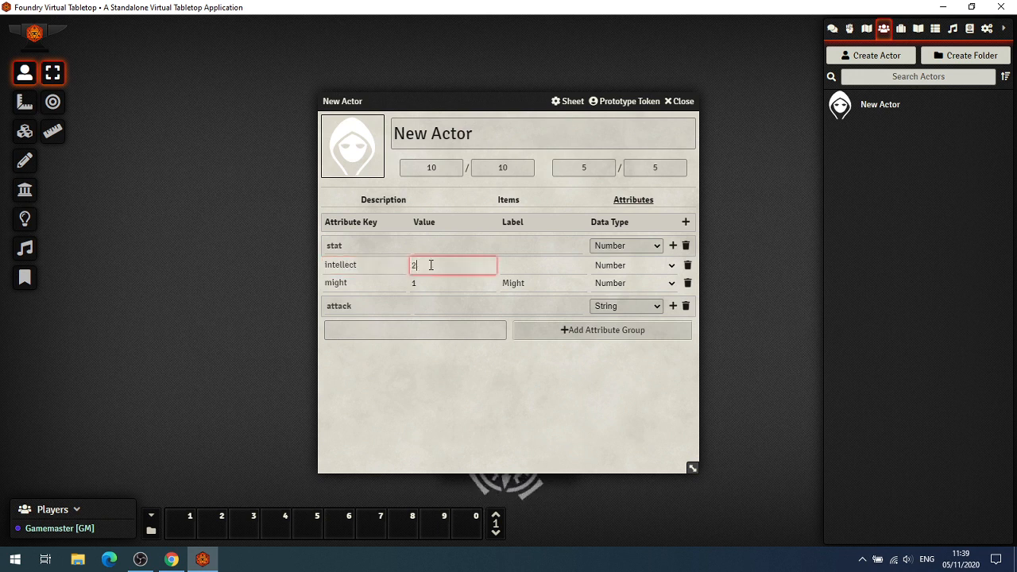
left_click(523, 265)
type("Inte")
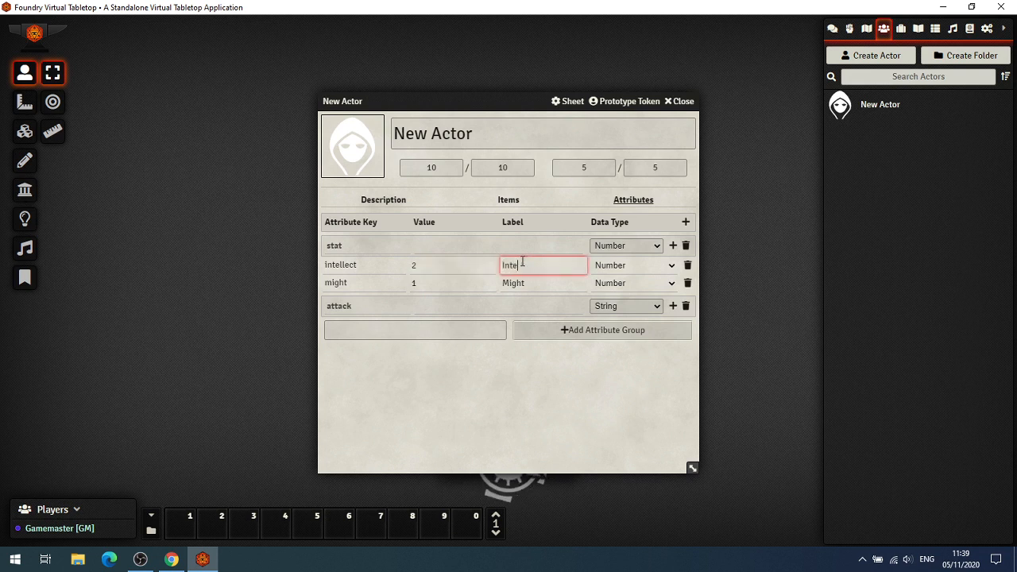
type("llect")
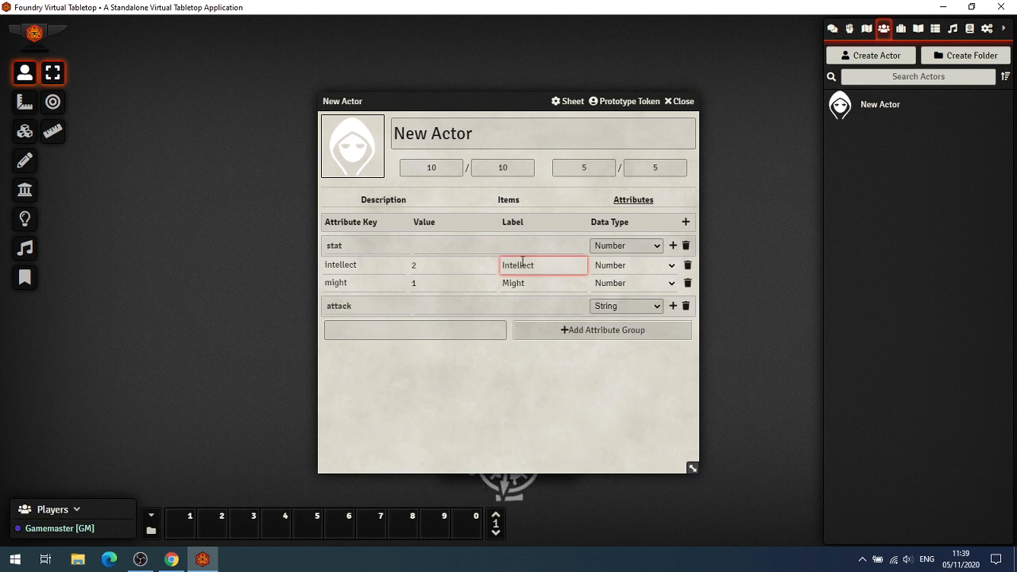
left_click(428, 167)
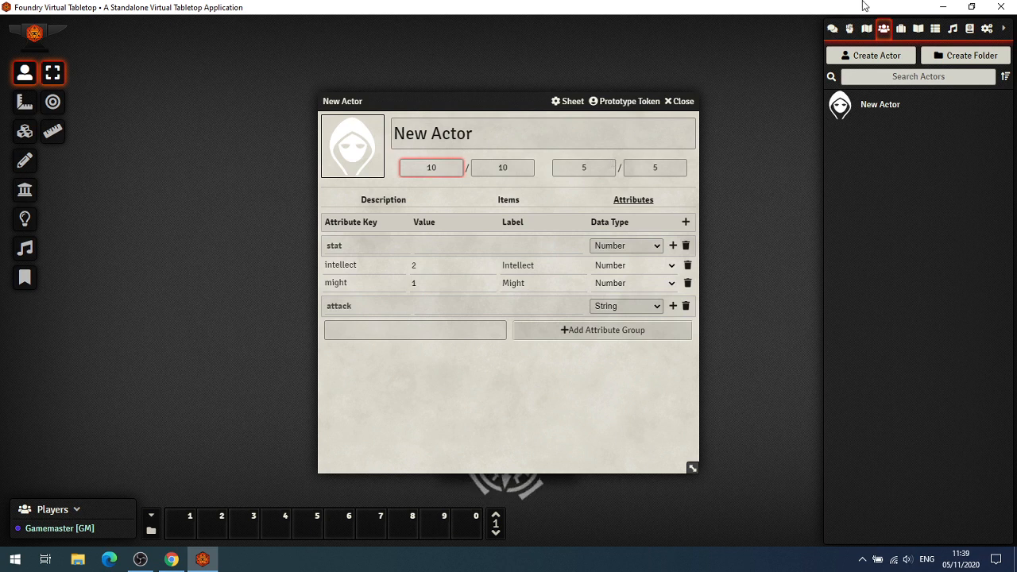
Set the attack group's data type to Formula and add an attribute with the key "brawl" to it.
left_click_drag(480, 95, 365, 62)
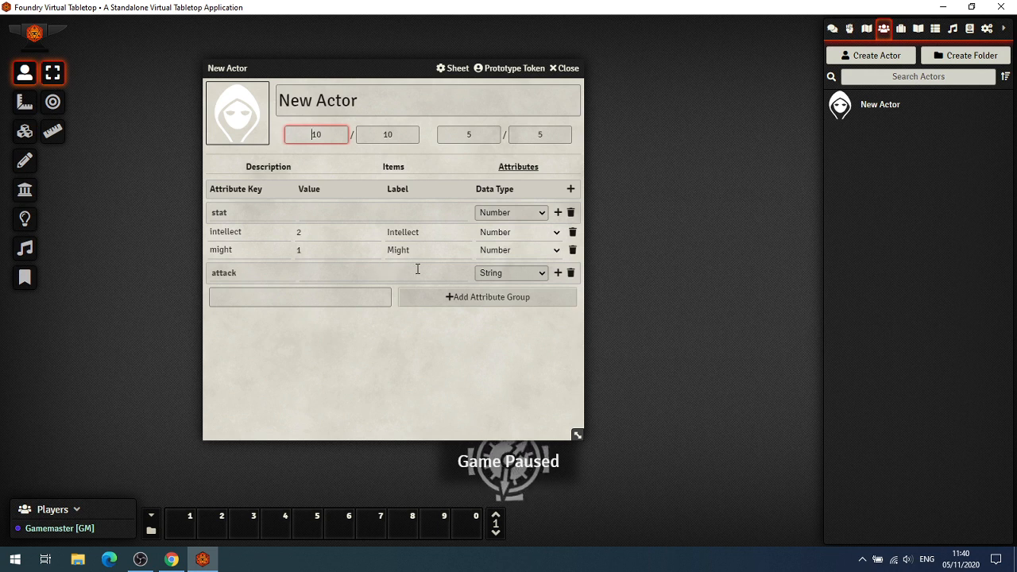
left_click(544, 274)
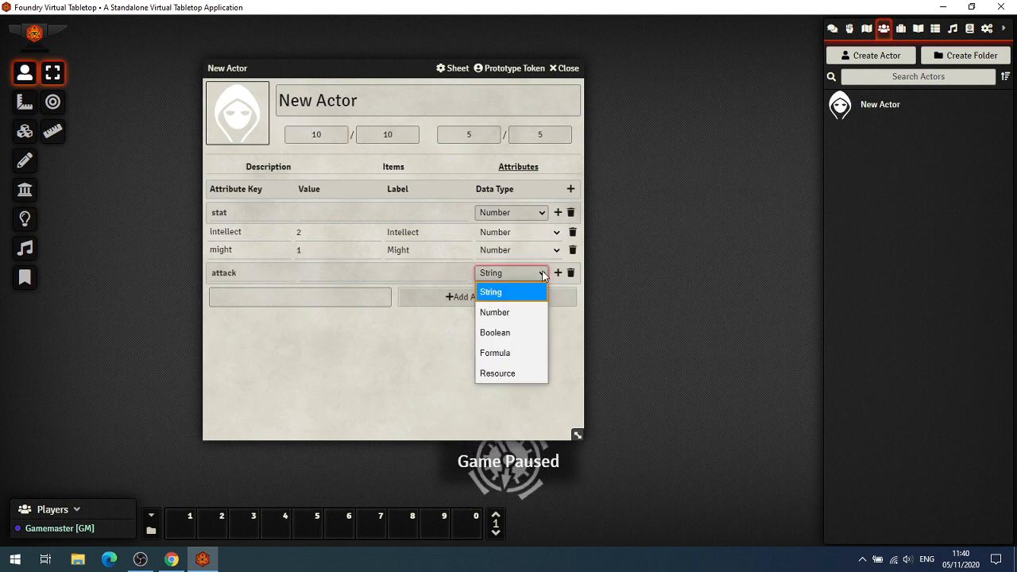
left_click(515, 359)
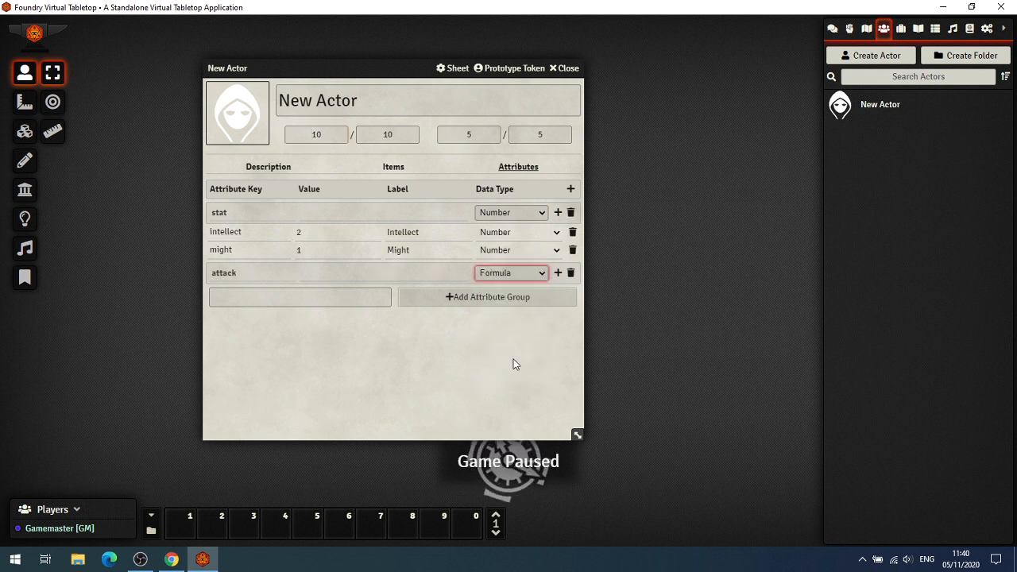
left_click(559, 273)
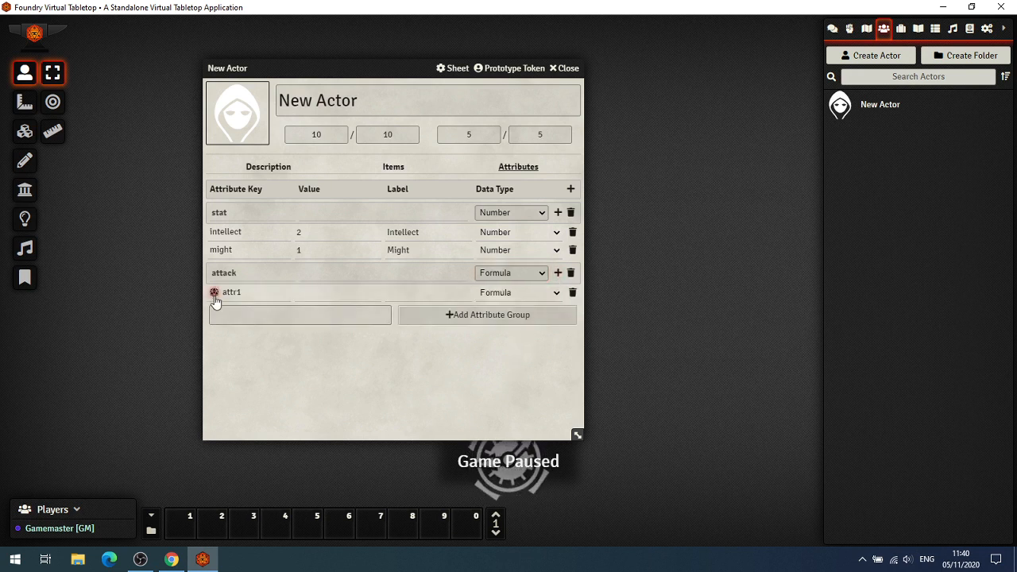
left_click(248, 294)
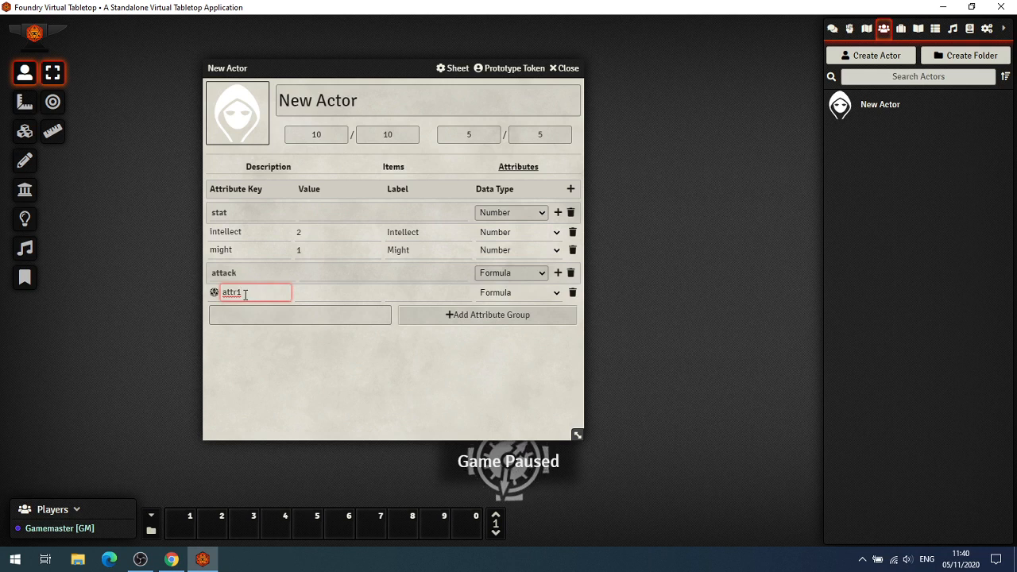
key("BackSpace")
key("BackSpace")
type("brawl")
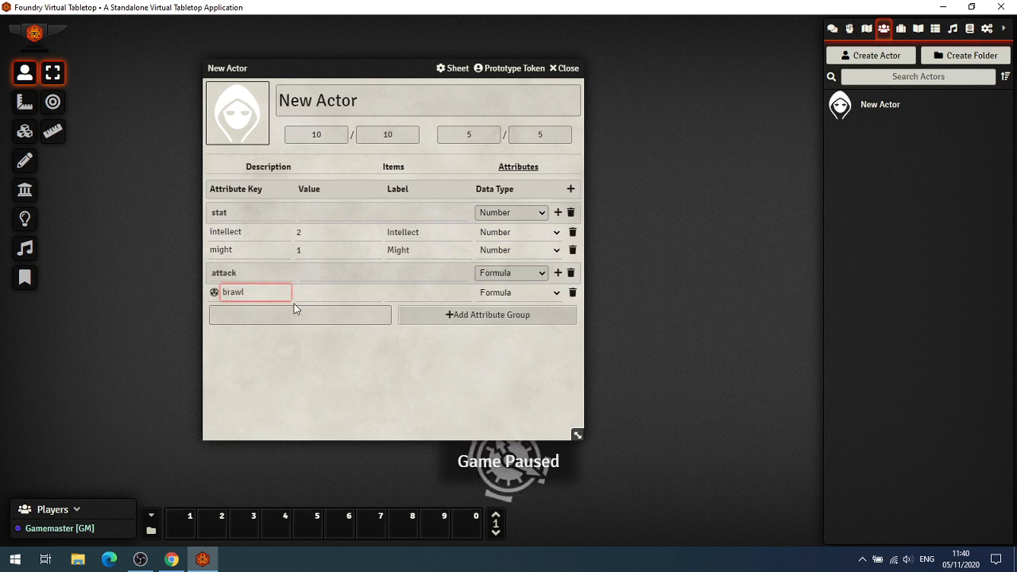
left_click(325, 291)
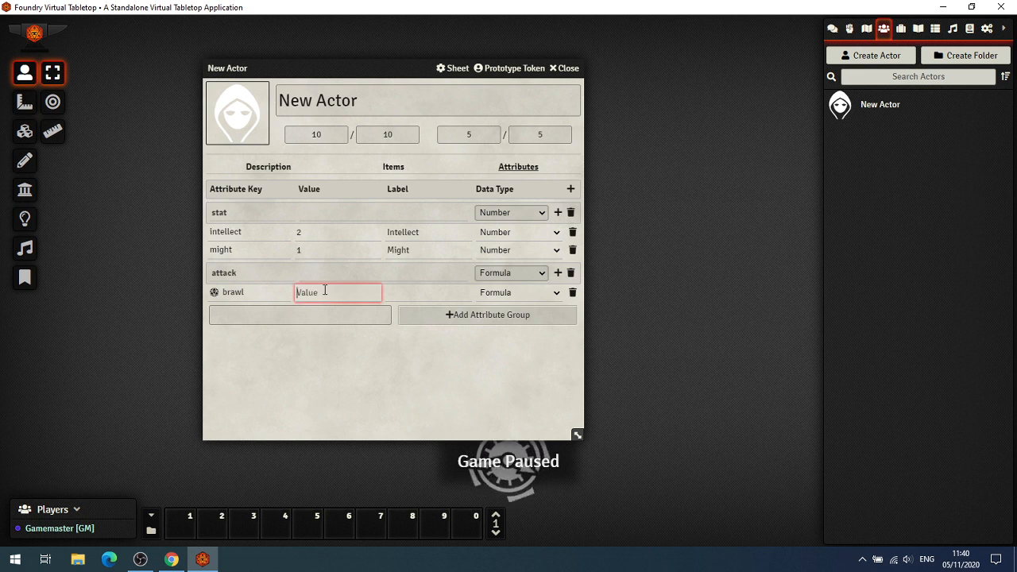
type("1d20 ")
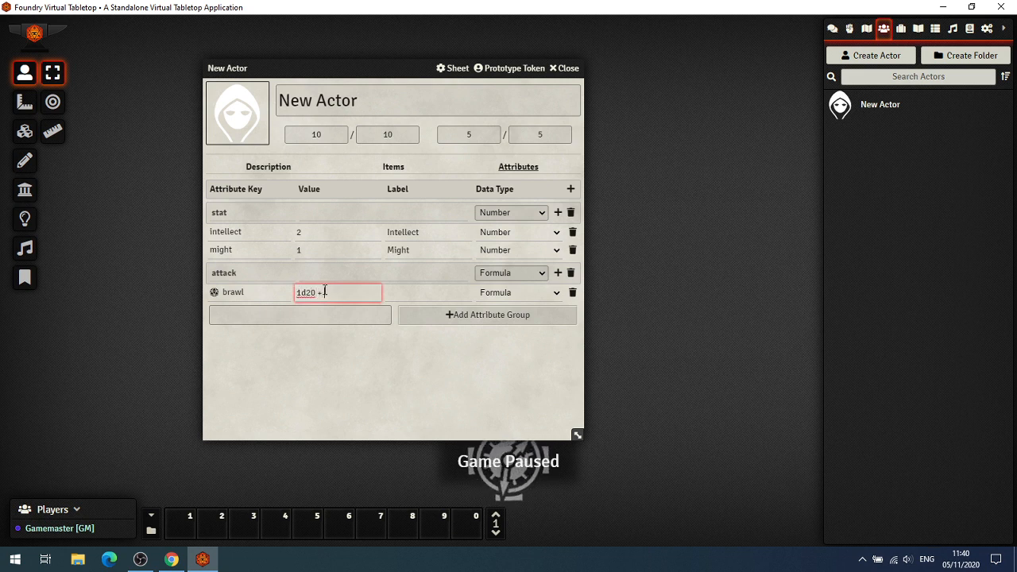
type("+ ")
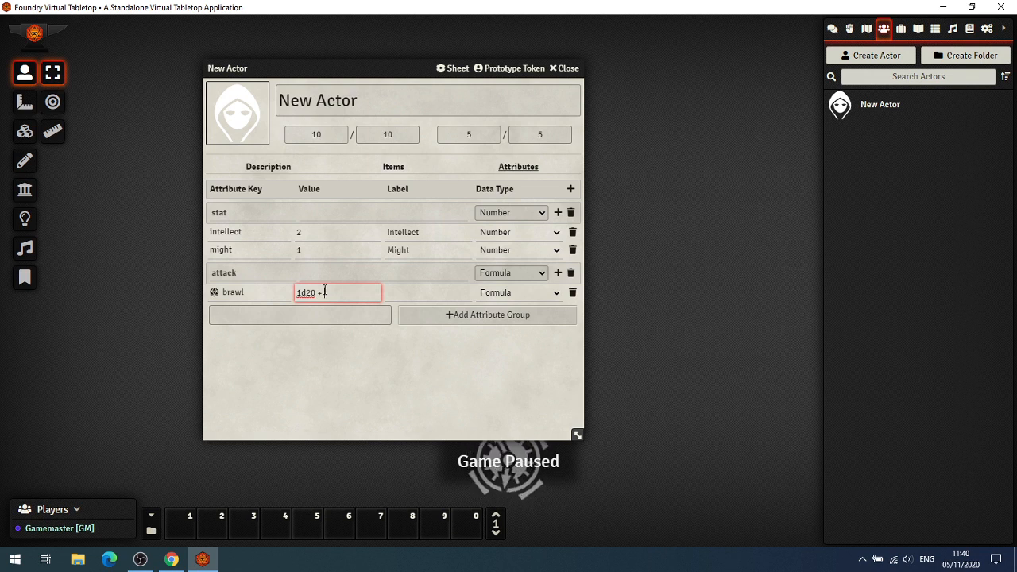
type("@stat.")
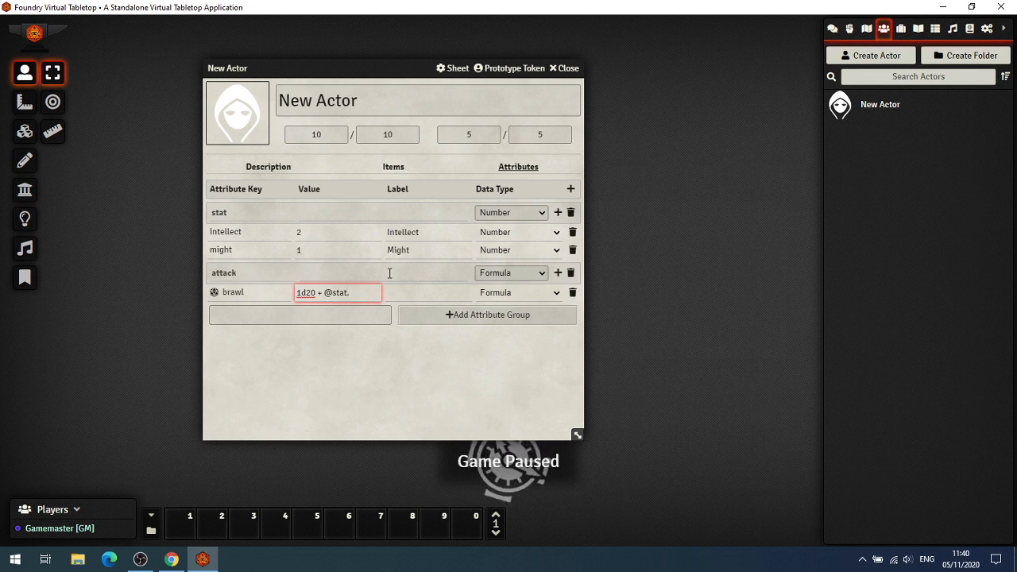
type("ght")
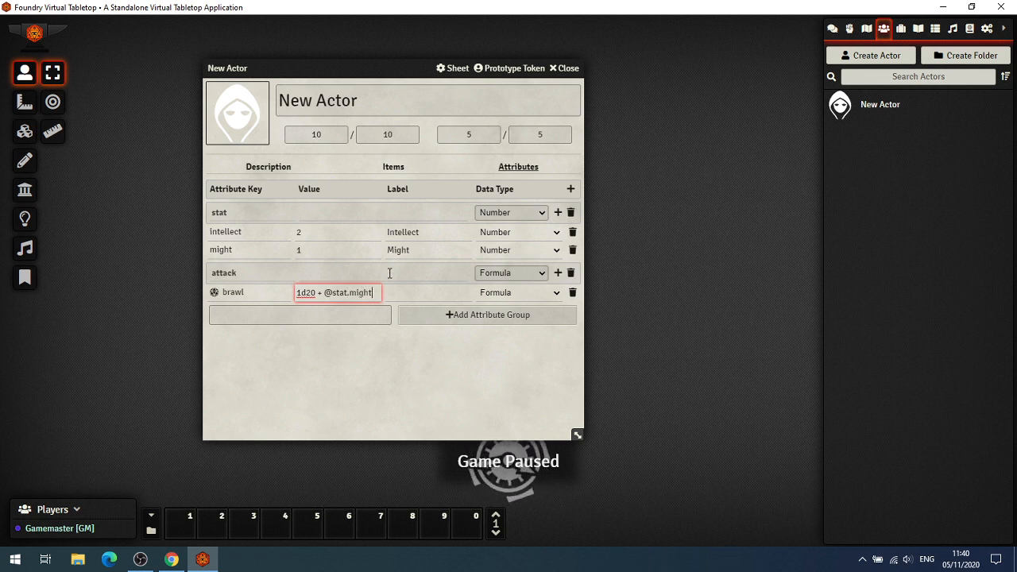
left_click(420, 292)
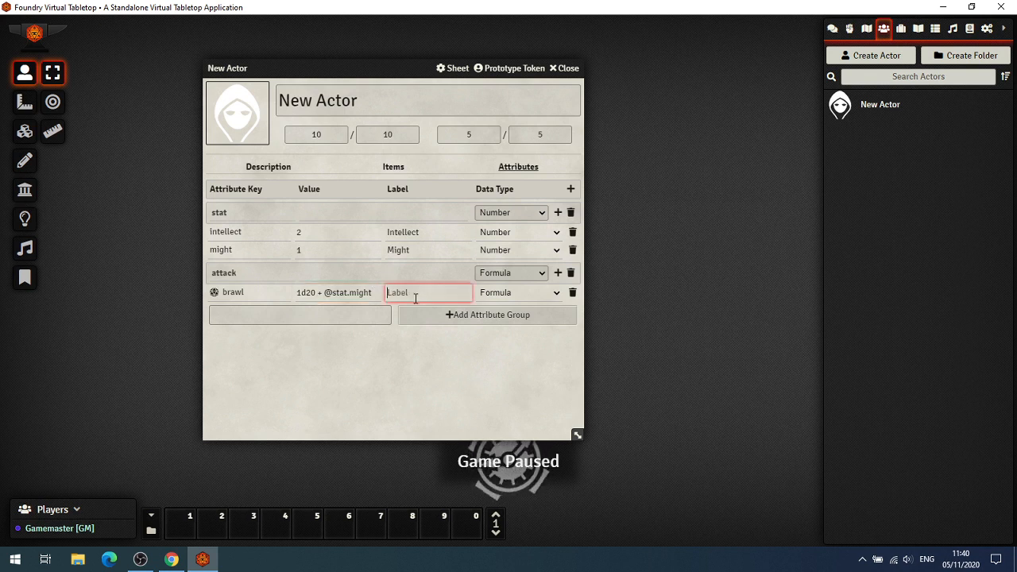
type("Brawl")
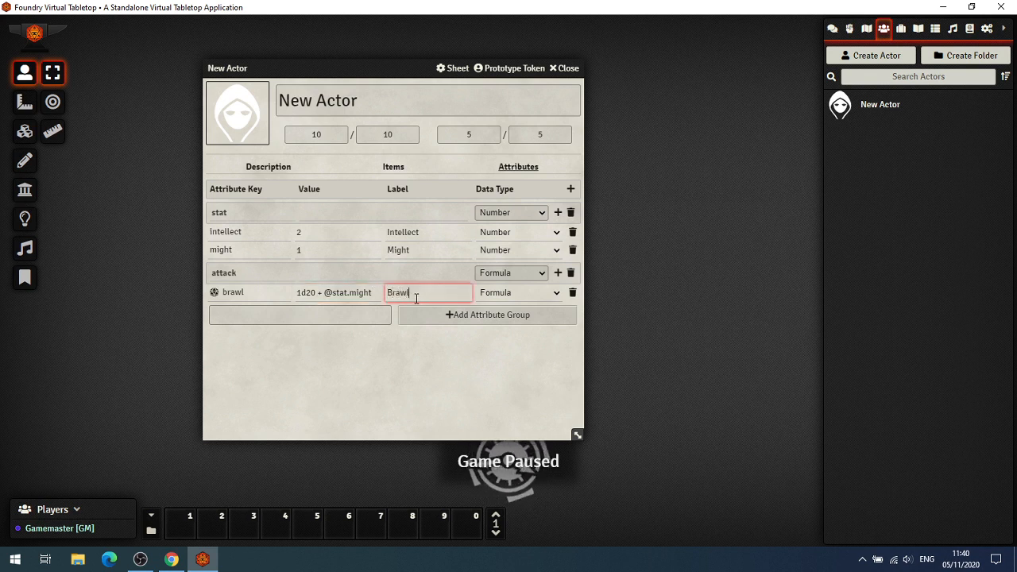
left_click(486, 344)
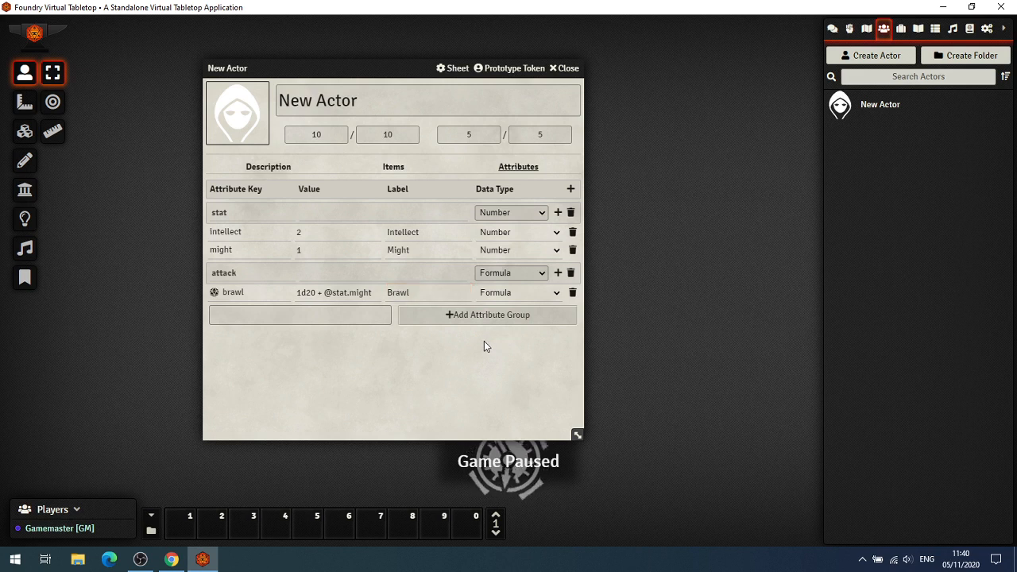
Show the chat log and roll the brawl attack from the actor sheet.
left_click_drag(834, 10, 829, 22)
left_click(830, 33)
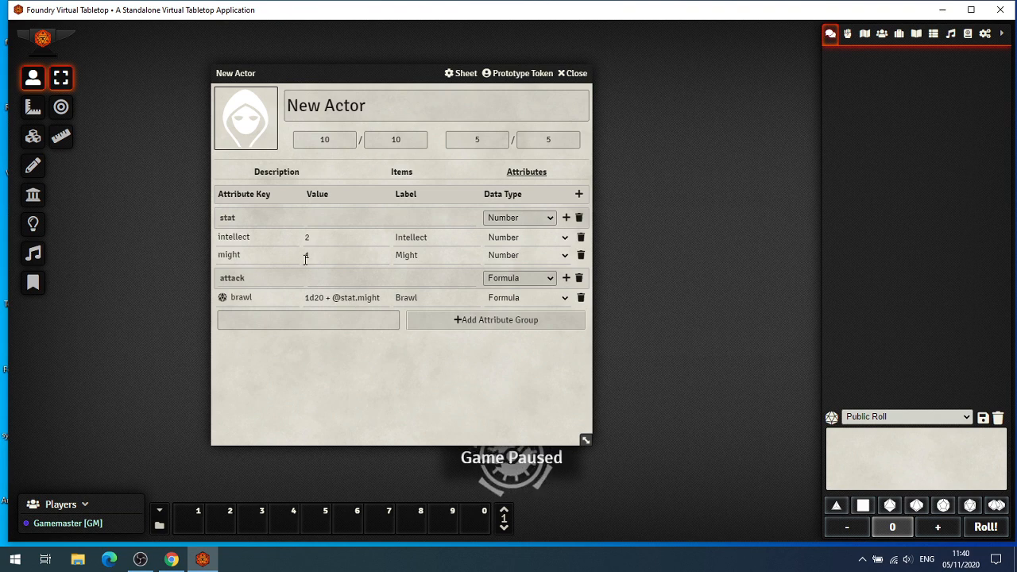
left_click(223, 300)
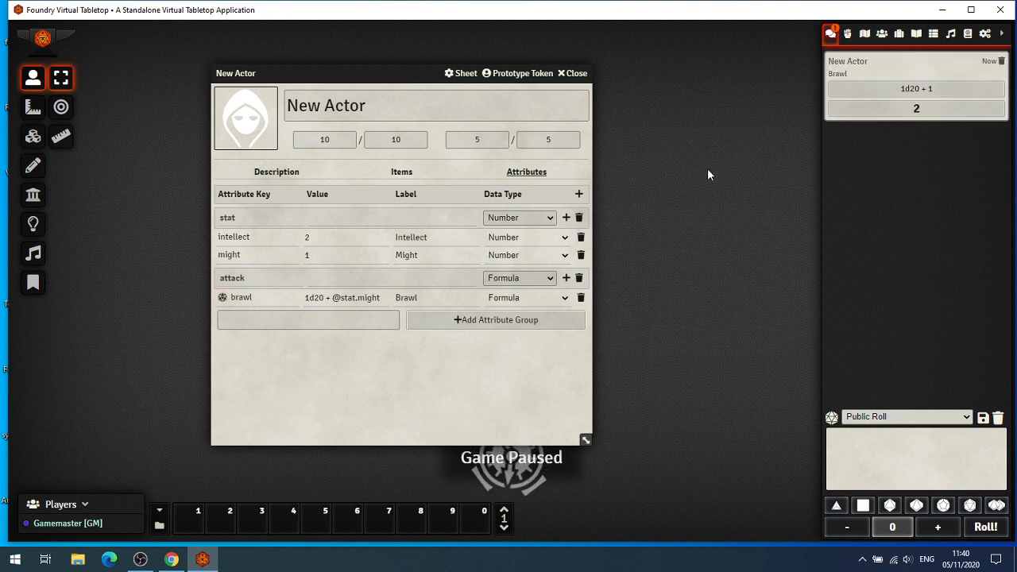
Set the might attribute's value to 4 and roll the brawl attack again.
left_click(314, 255)
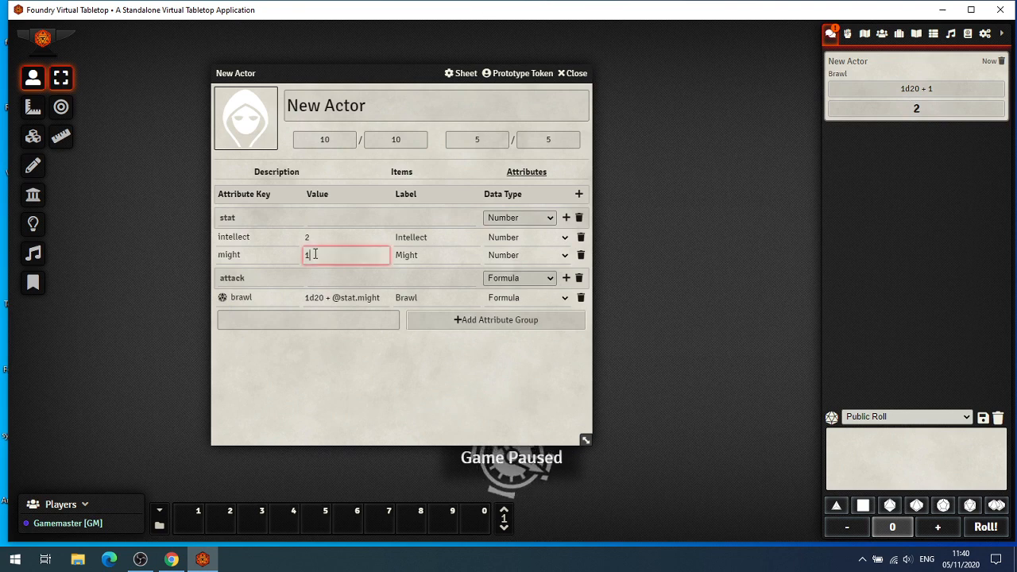
key("ctrl+a")
type("4")
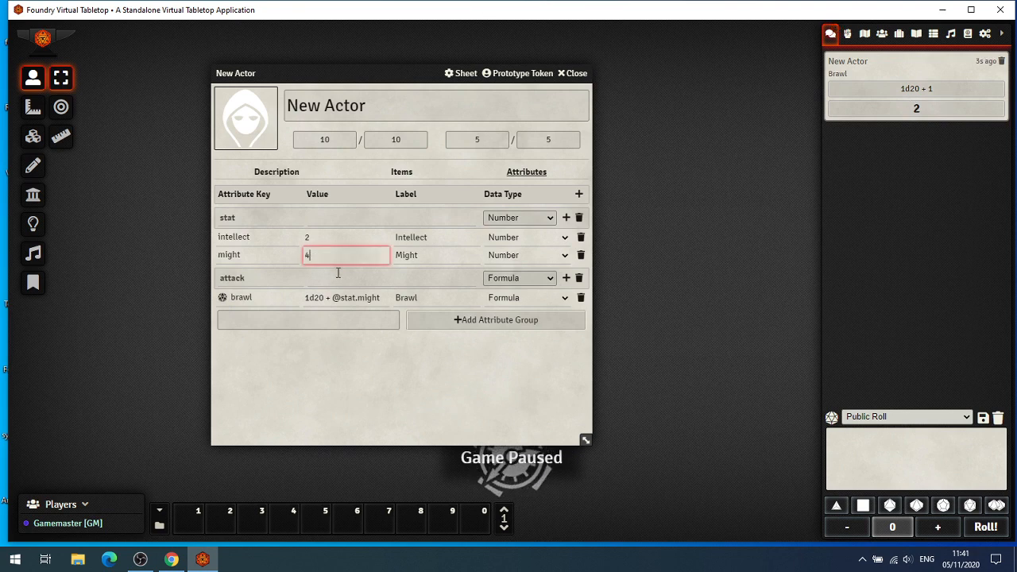
left_click(389, 379)
left_click(223, 297)
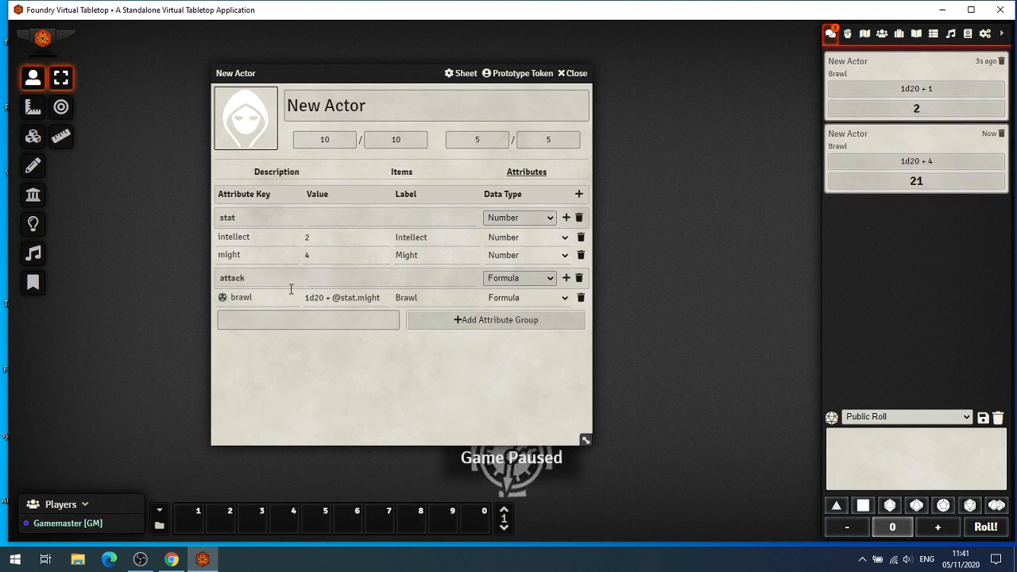
Set the might attribute's value back to 1.
left_click(321, 253)
key("BackSpace")
type("1")
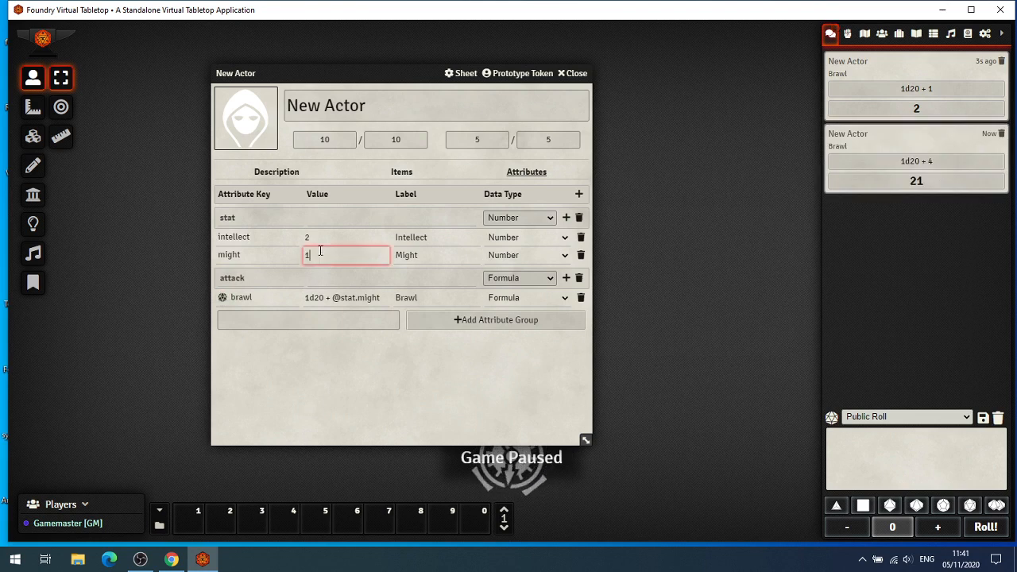
left_click(290, 379)
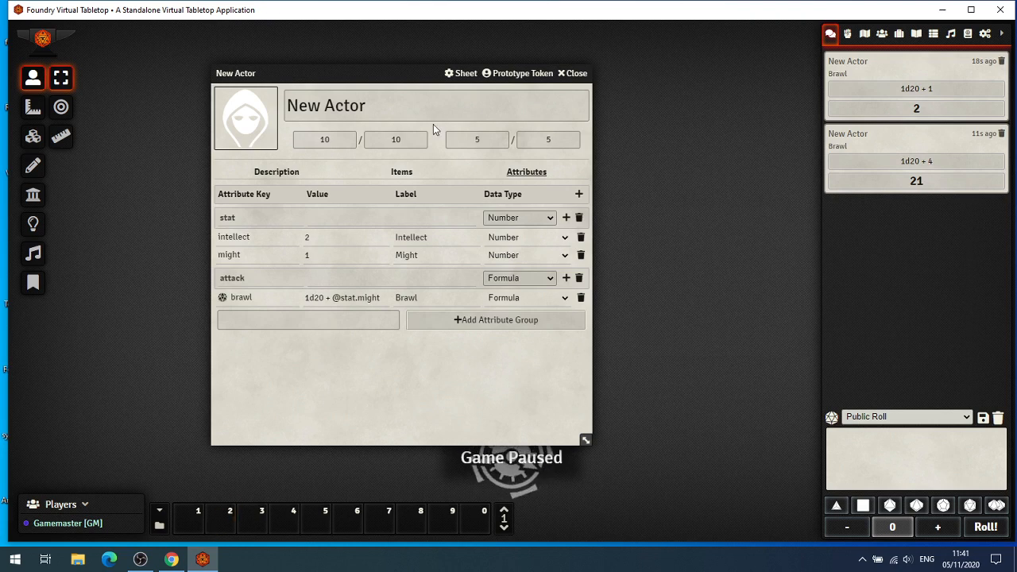
Create a new scene named "test" and close its configuration without changing the settings.
left_click_drag(341, 75, 264, 58)
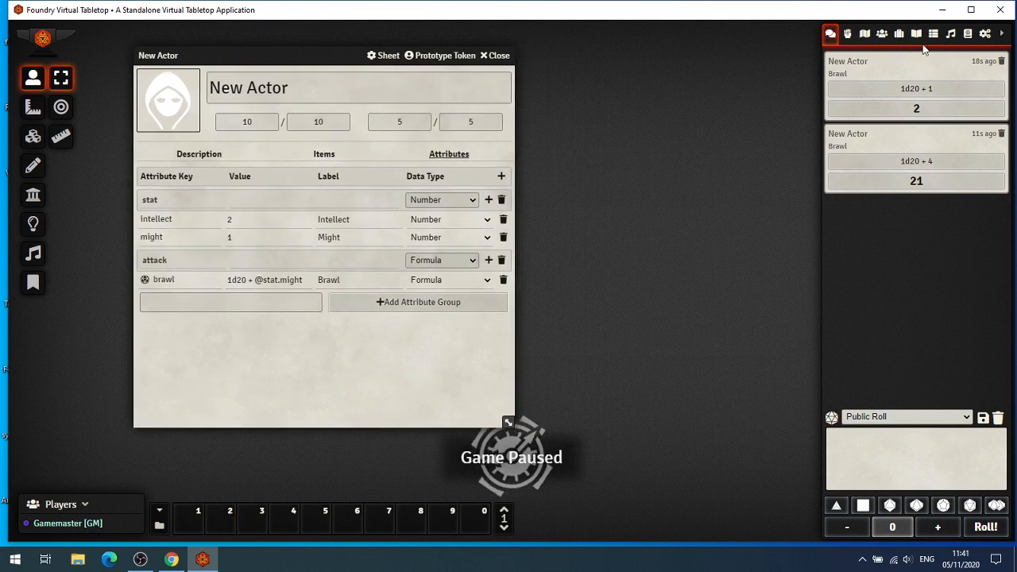
left_click(865, 34)
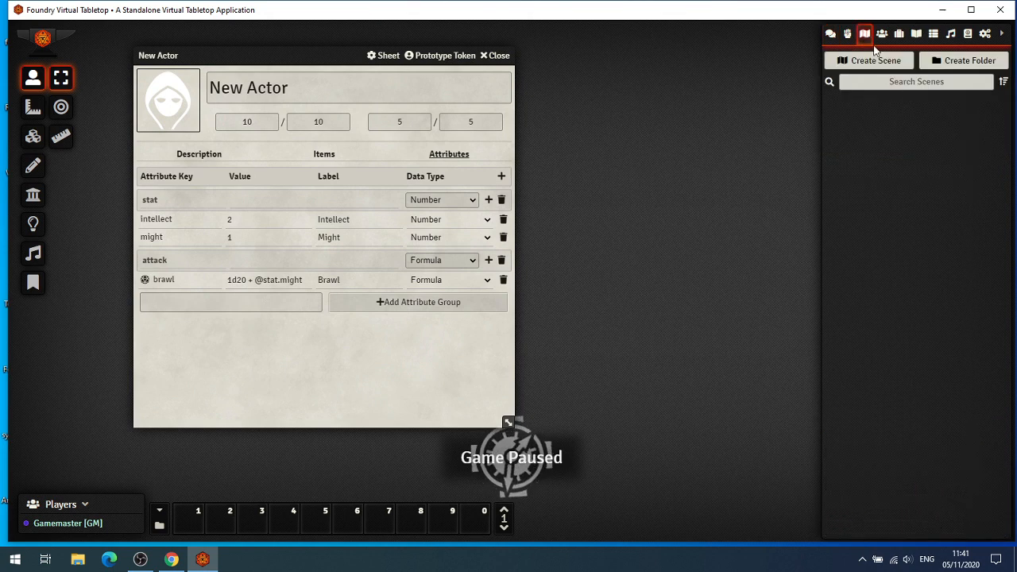
left_click(872, 63)
left_click(699, 83)
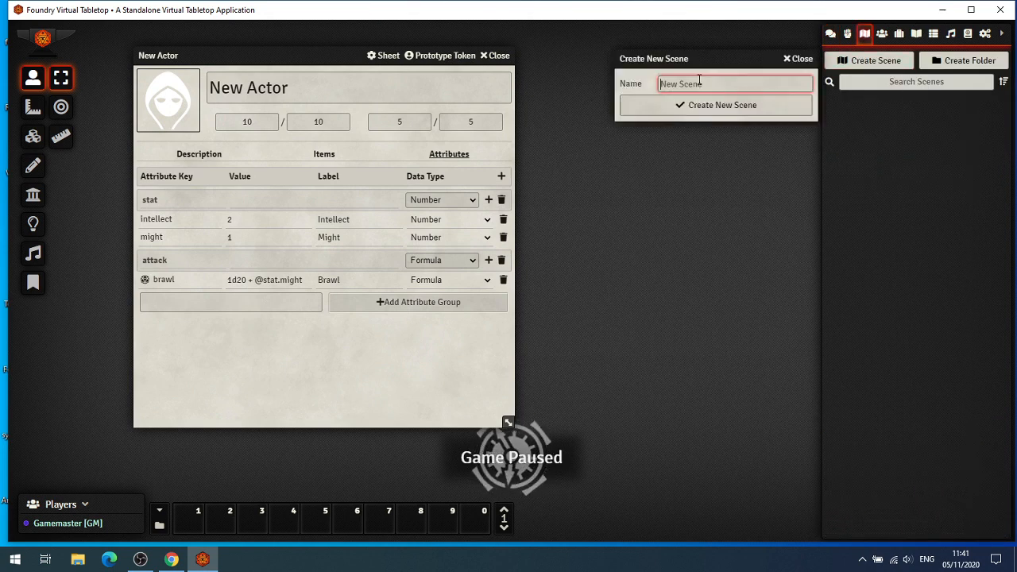
type("test")
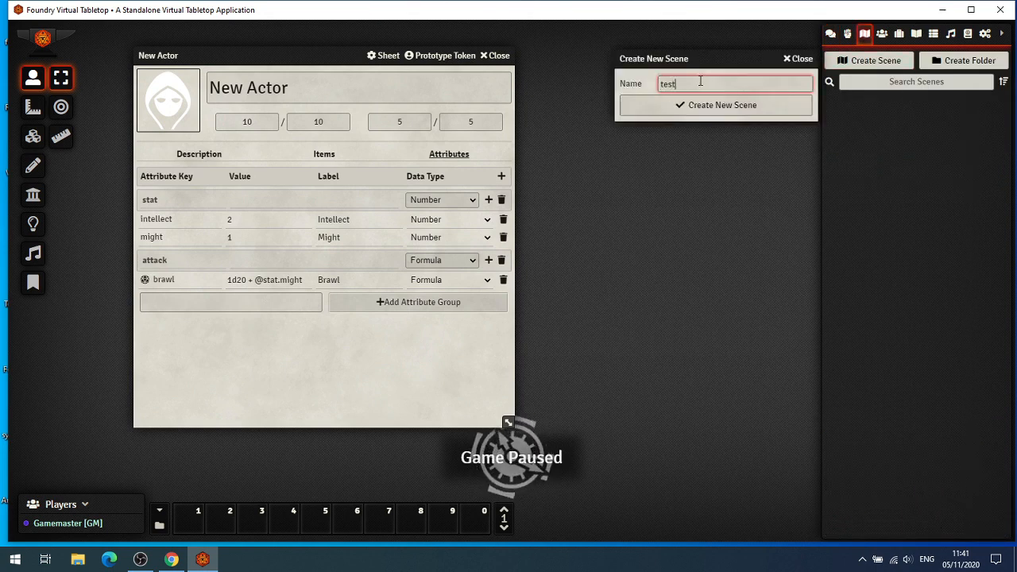
key("Return")
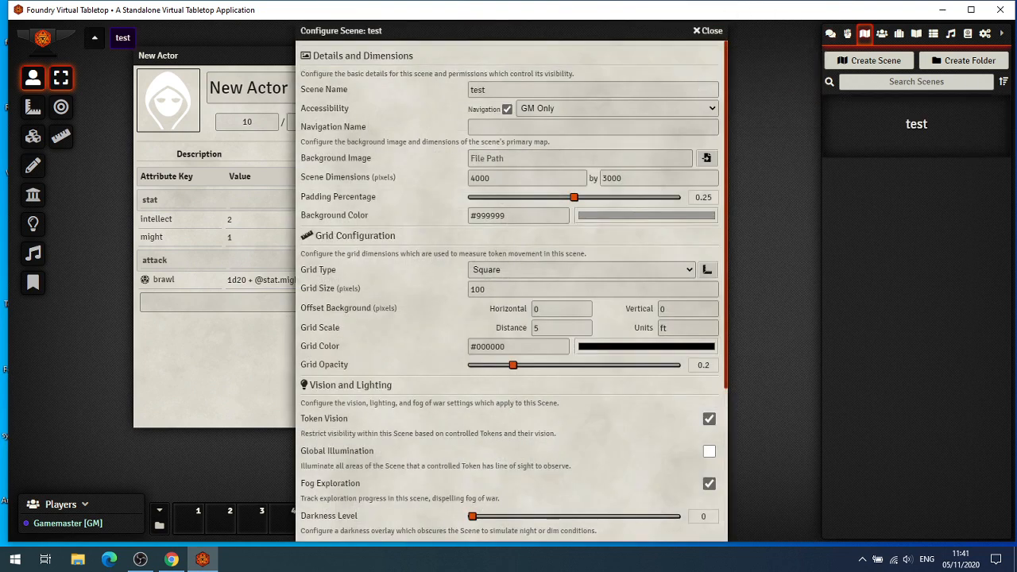
left_click(708, 30)
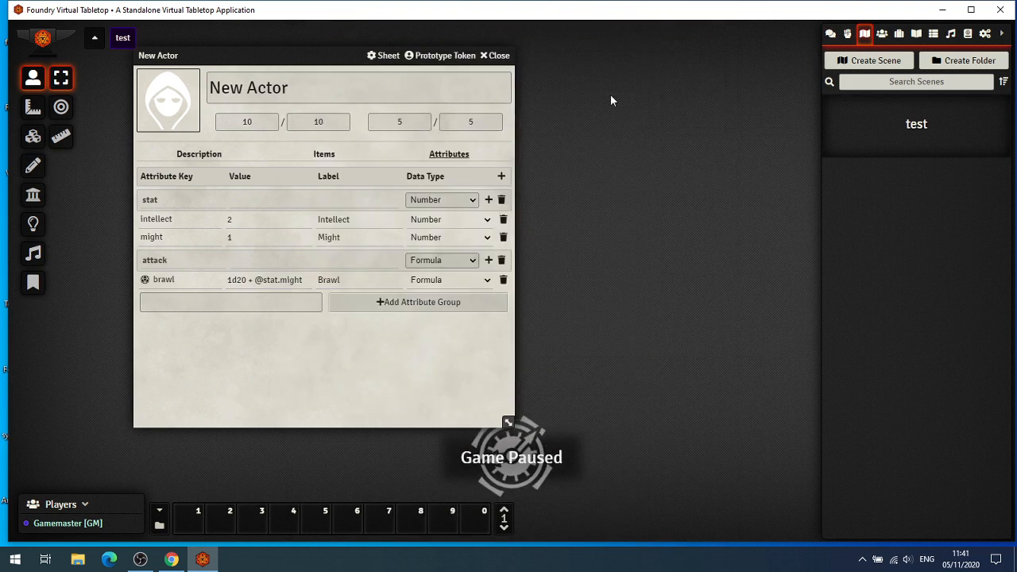
Try to place the New Actor from the actor list onto the canvas.
left_click(882, 35)
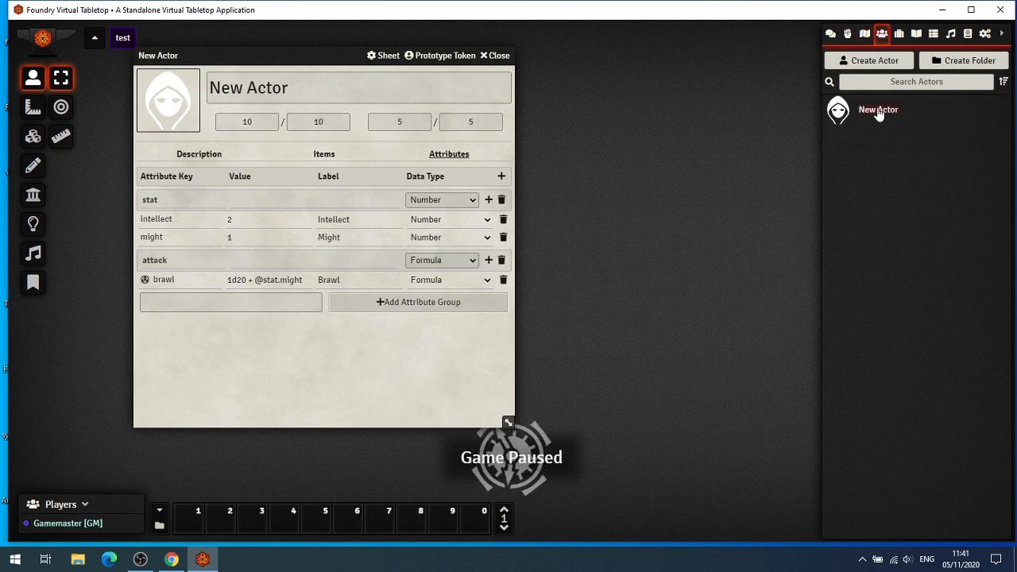
left_click_drag(878, 113, 625, 203)
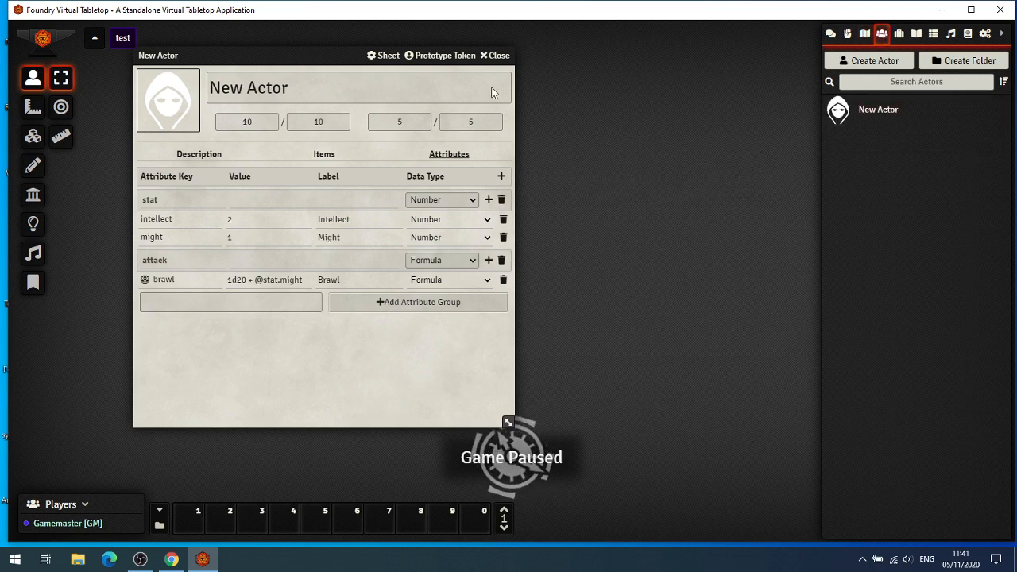
left_click_drag(230, 56, 262, 80)
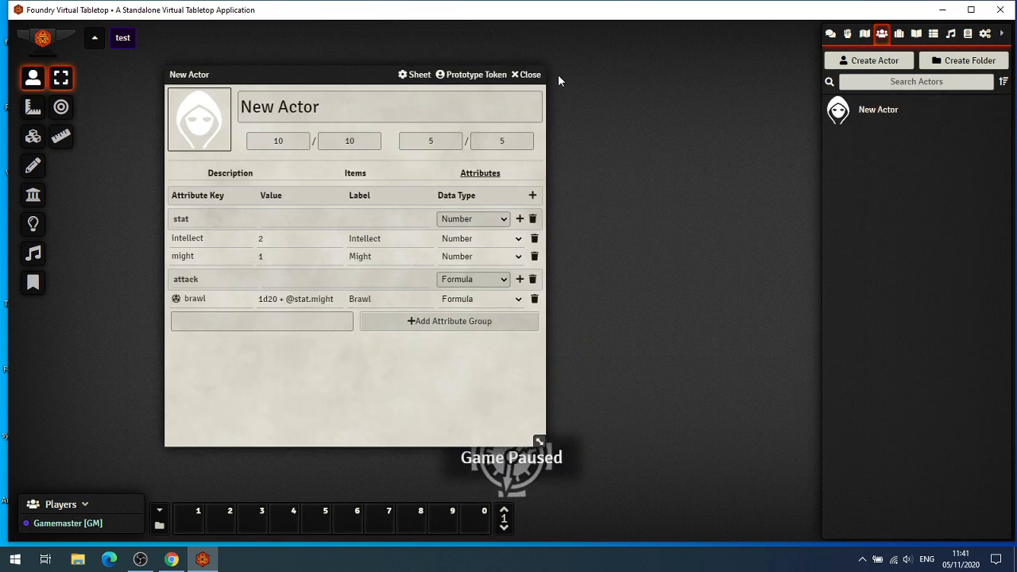
Activate the "test" scene and close its configuration without changing the settings.
left_click(865, 34)
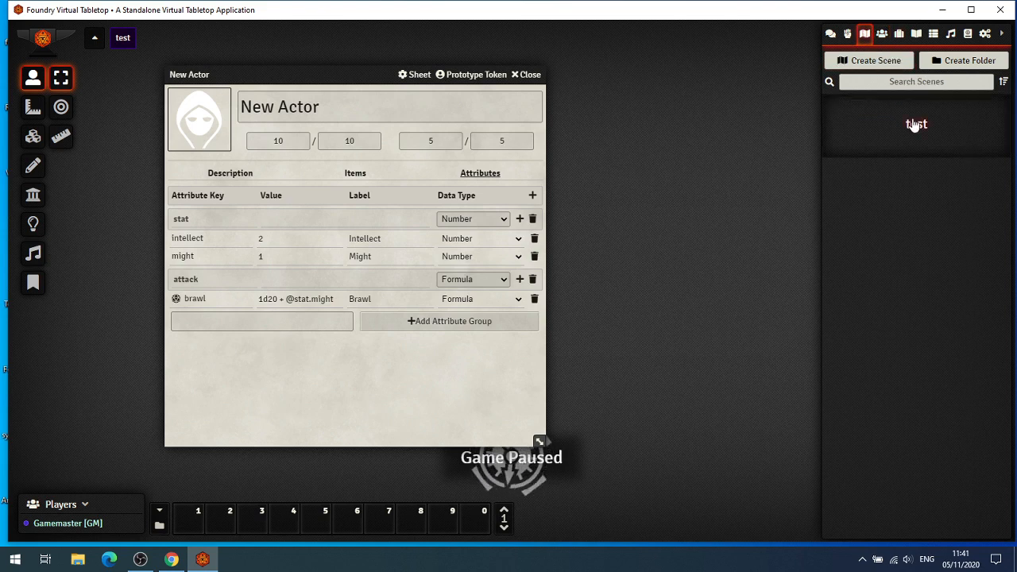
left_click(915, 125)
right_click(123, 41)
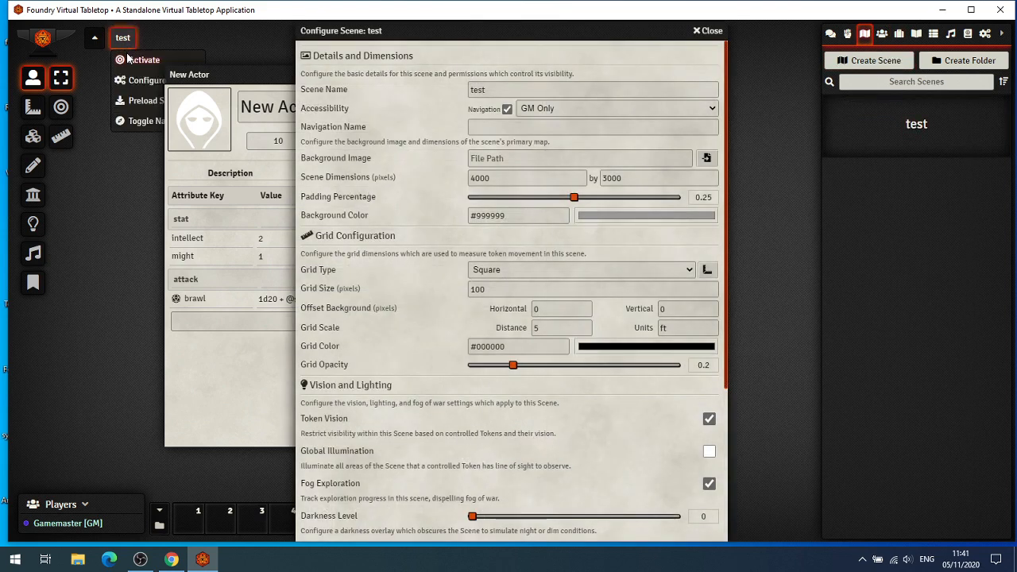
left_click(141, 61)
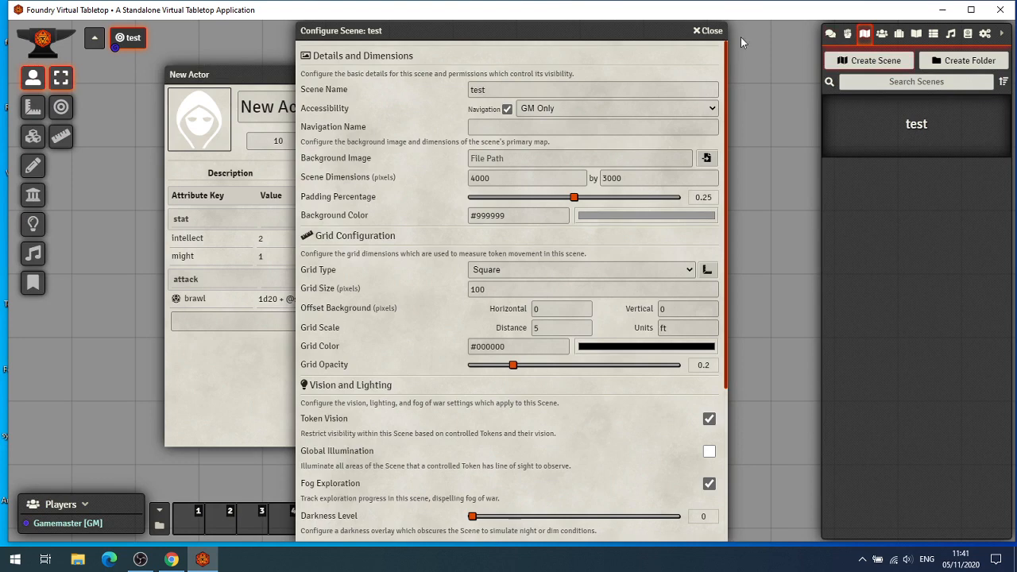
left_click(710, 31)
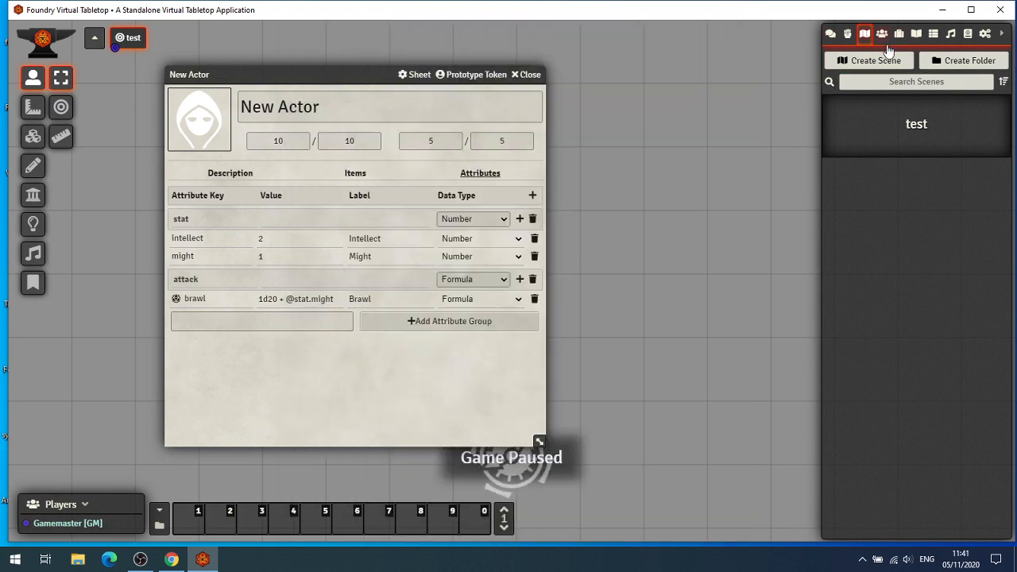
Place the New Actor from the actor list as a token on the test scene and close the actor's sheet.
left_click(882, 35)
left_click_drag(877, 110, 671, 186)
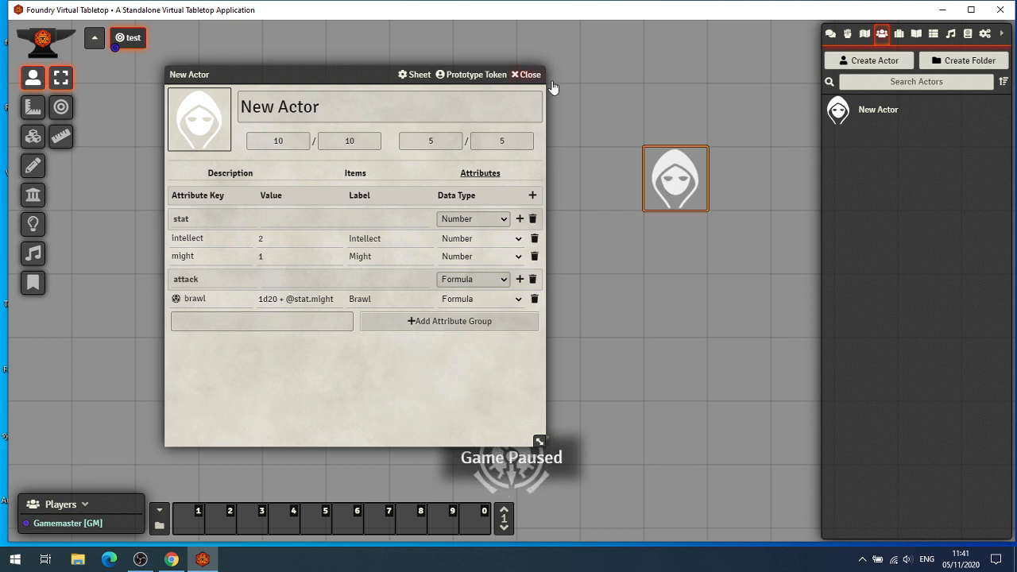
left_click(527, 75)
Open the placed token's character sheet on its attributes and move the sheet clear of the token.
double_click(684, 183)
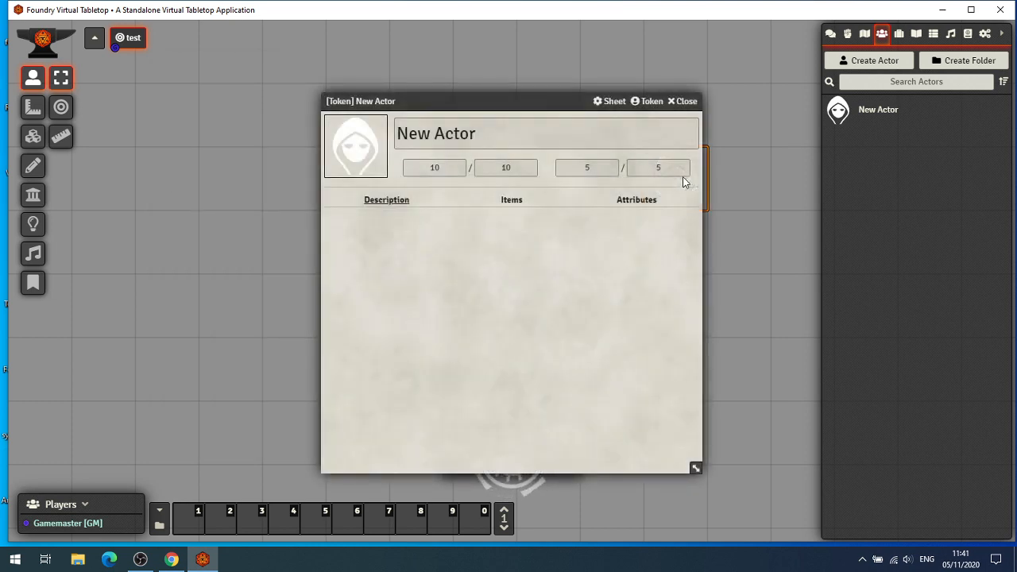
left_click(630, 202)
left_click_drag(474, 98, 394, 50)
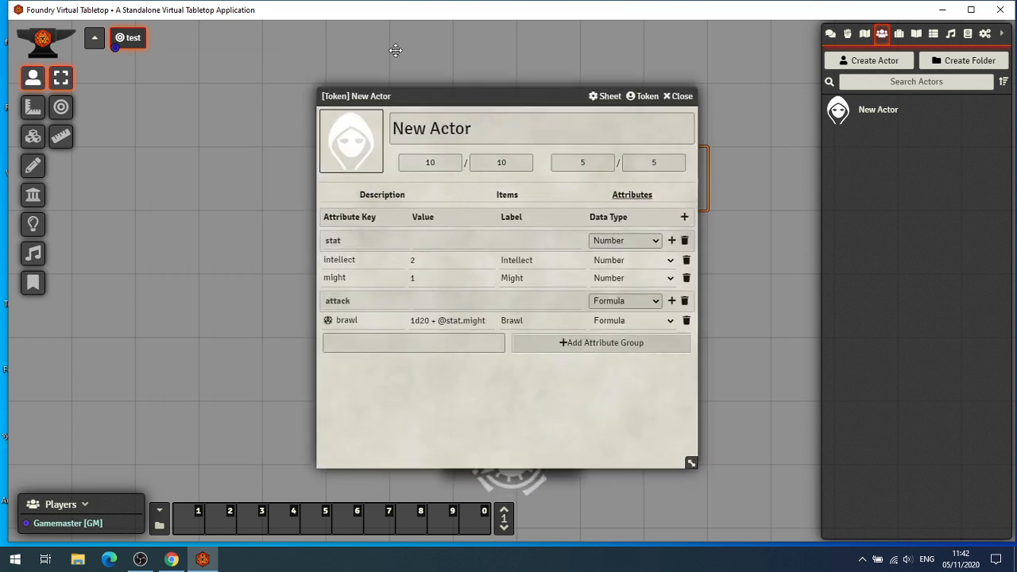
Create a new macro in hotbar slot 1 and name it "intellect".
right_click(193, 525)
left_click(186, 519)
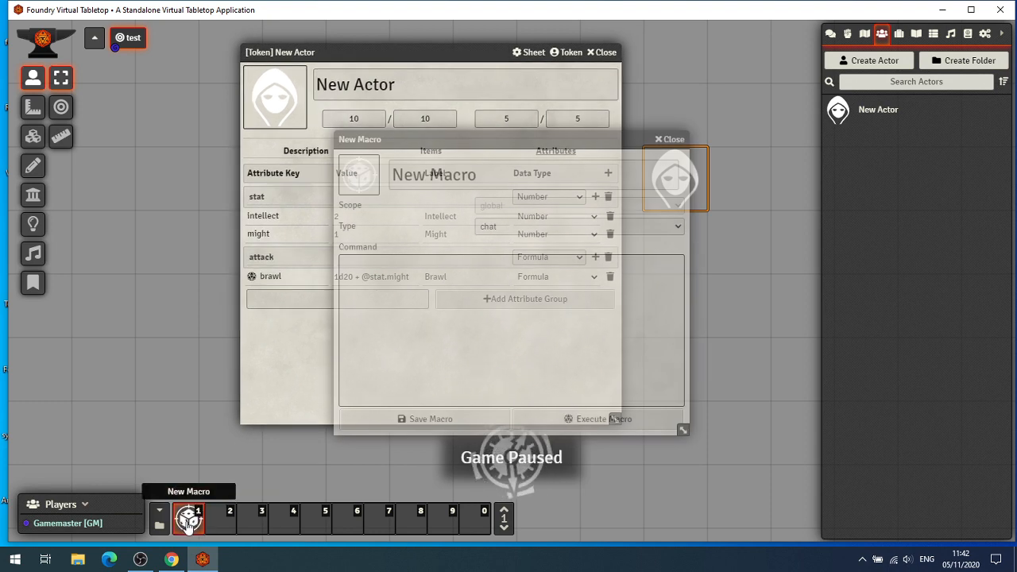
left_click(188, 521)
left_click(473, 179)
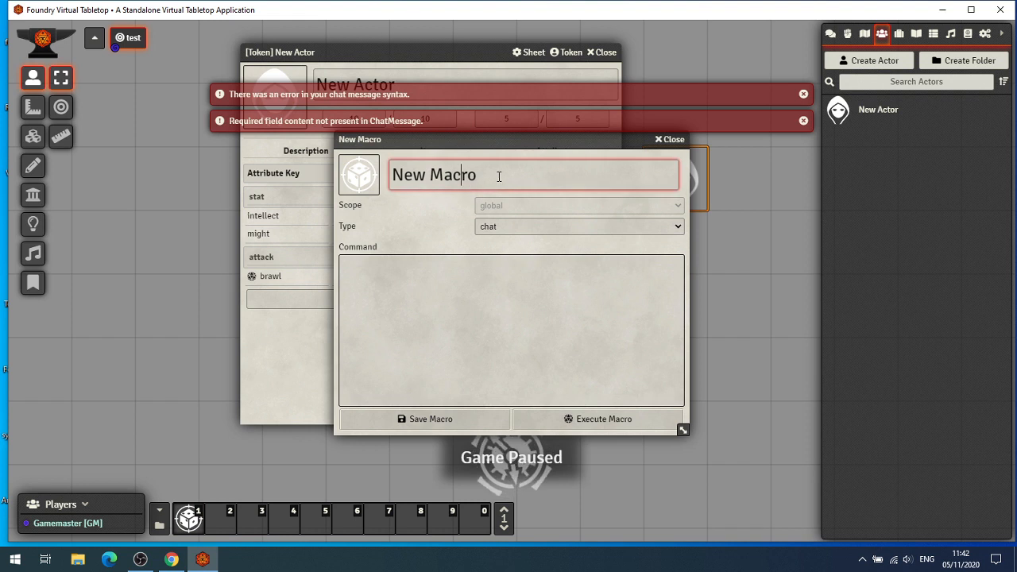
left_click_drag(485, 177, 321, 139)
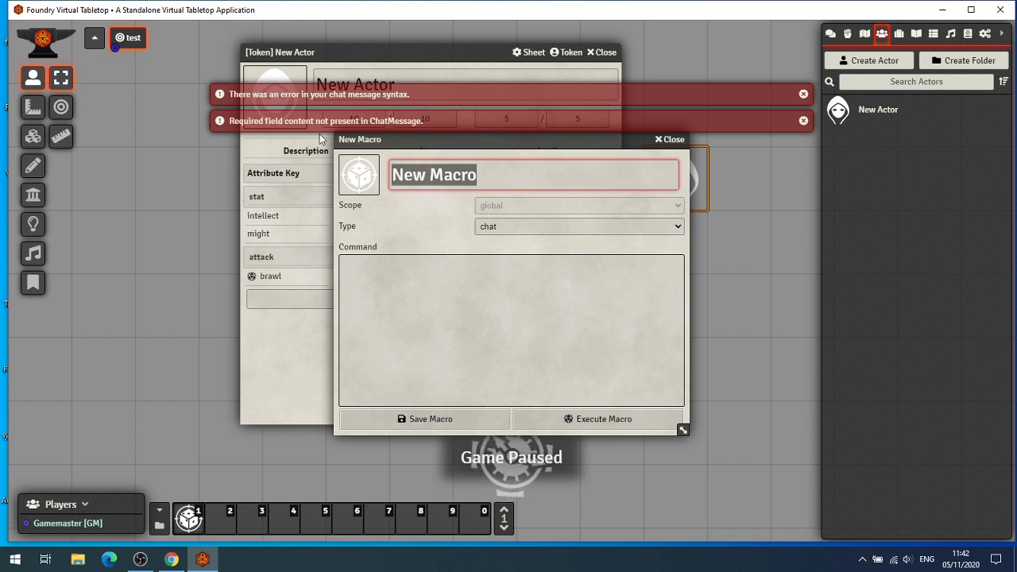
type("intellect")
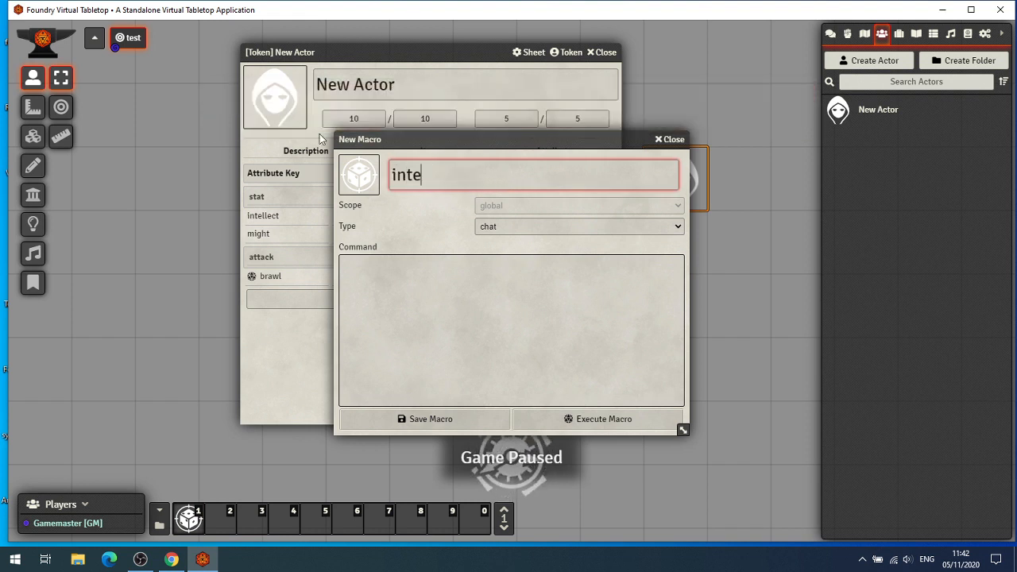
left_click(466, 262)
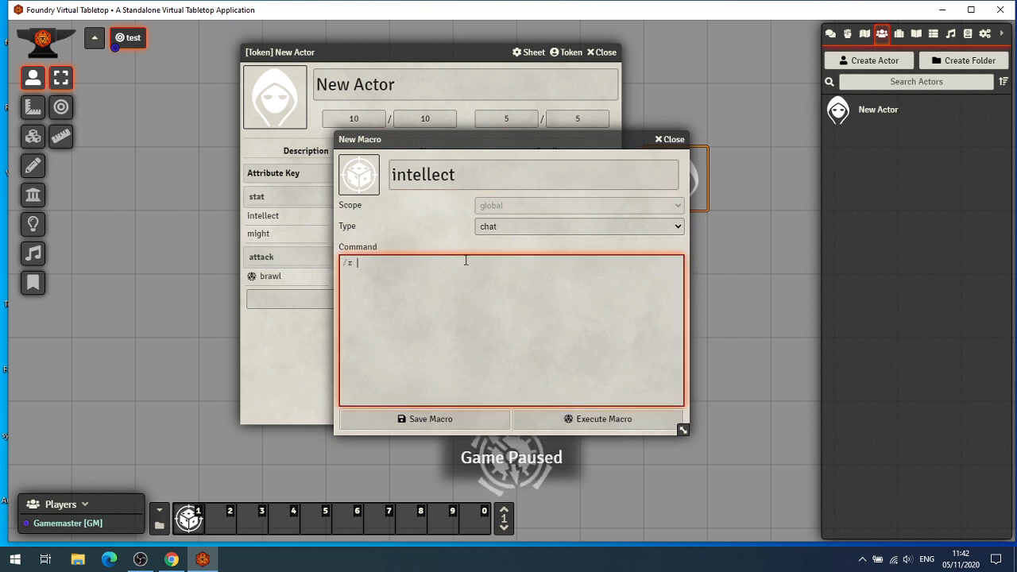
type("/r 1d20 ")
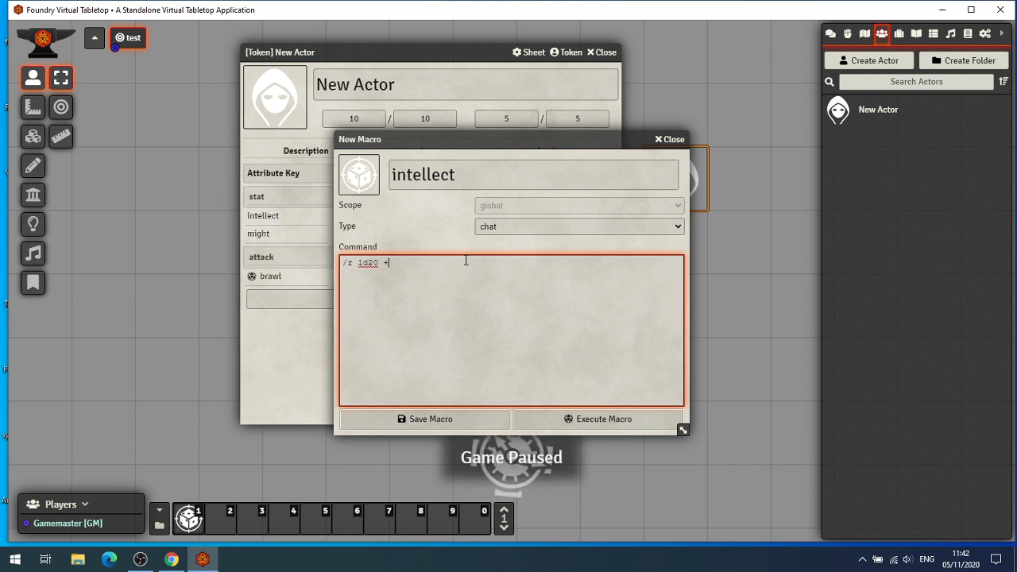
type("+ @stat.")
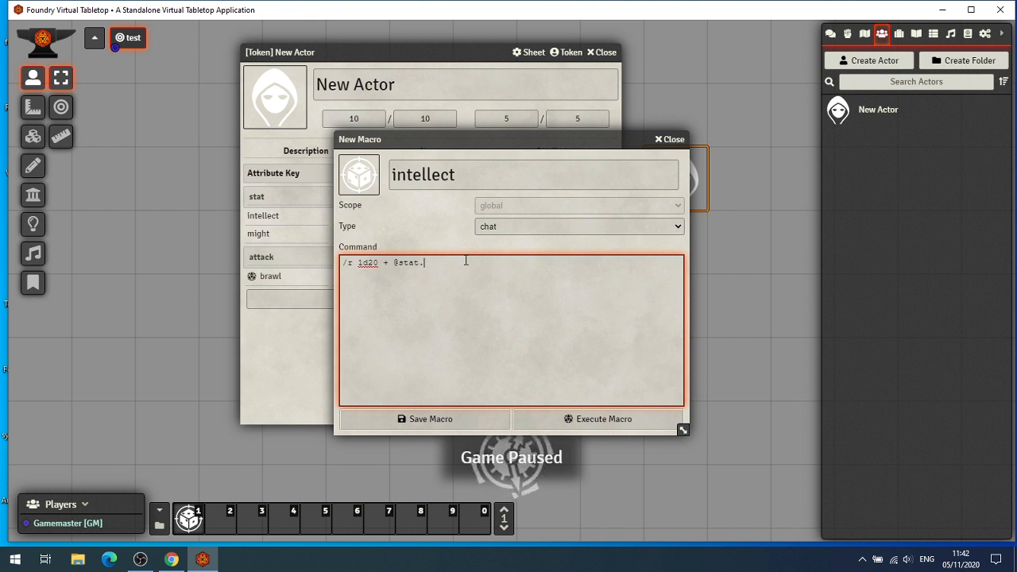
type("intellect")
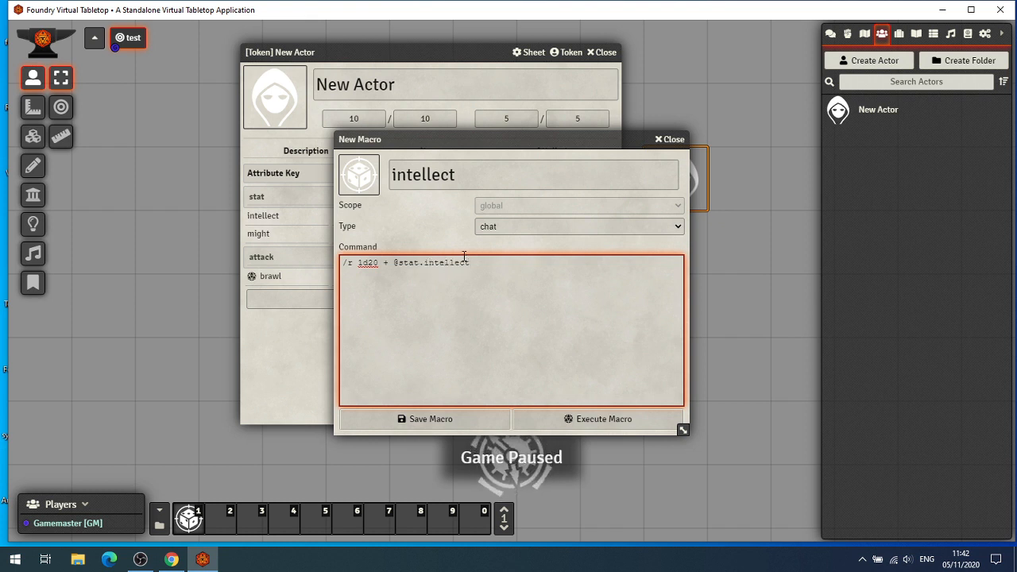
left_click(412, 427)
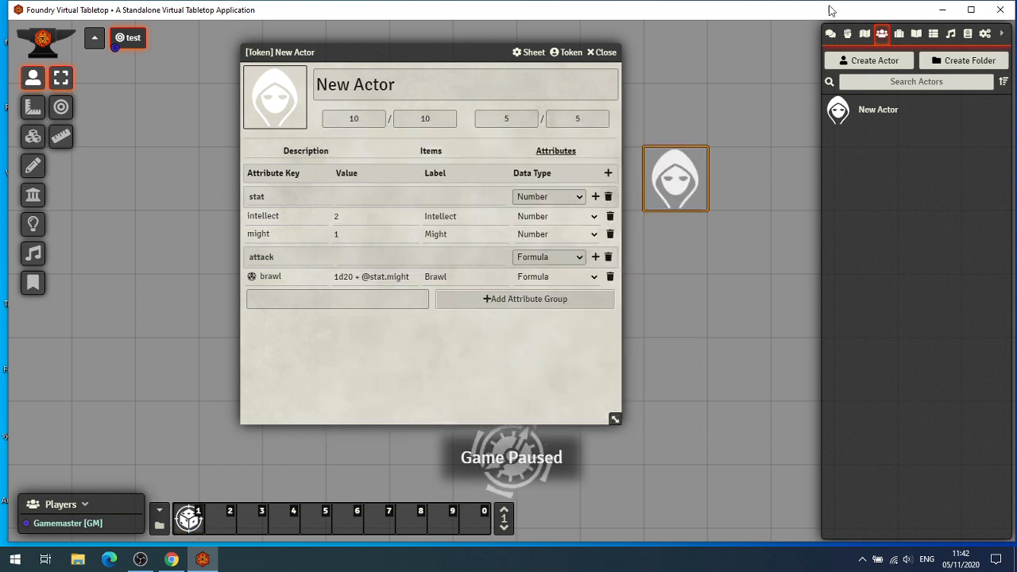
Show the chat log and run the intellect macro for the placed token.
left_click(831, 34)
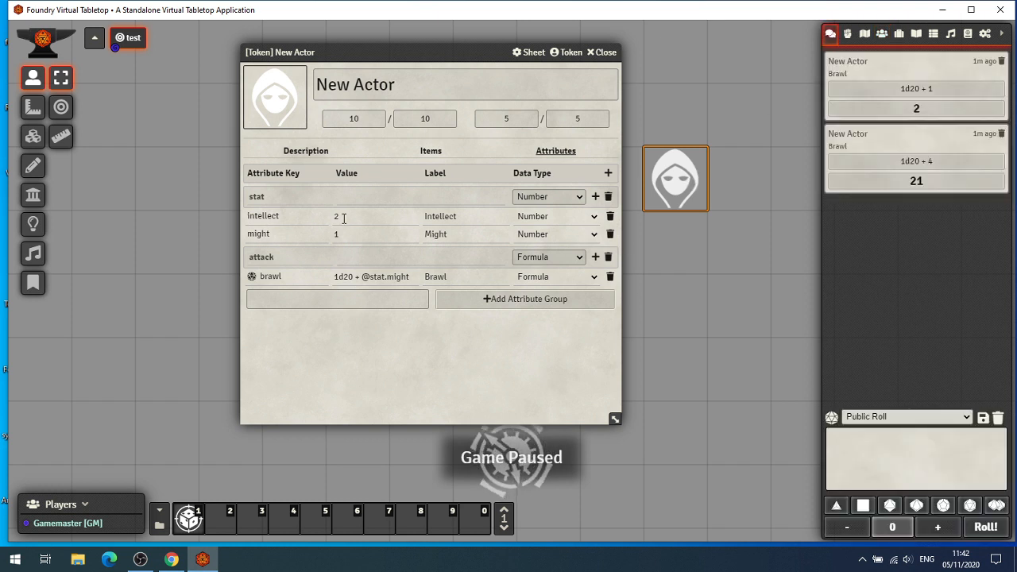
left_click(192, 520)
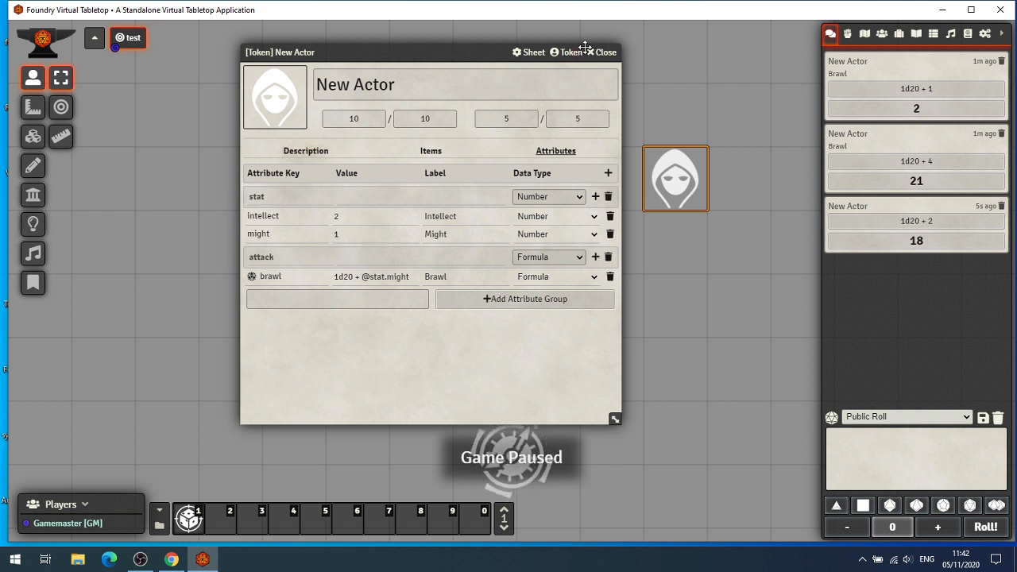
Change the name in the placed token's sheet to "pc" and close the sheet.
left_click(883, 34)
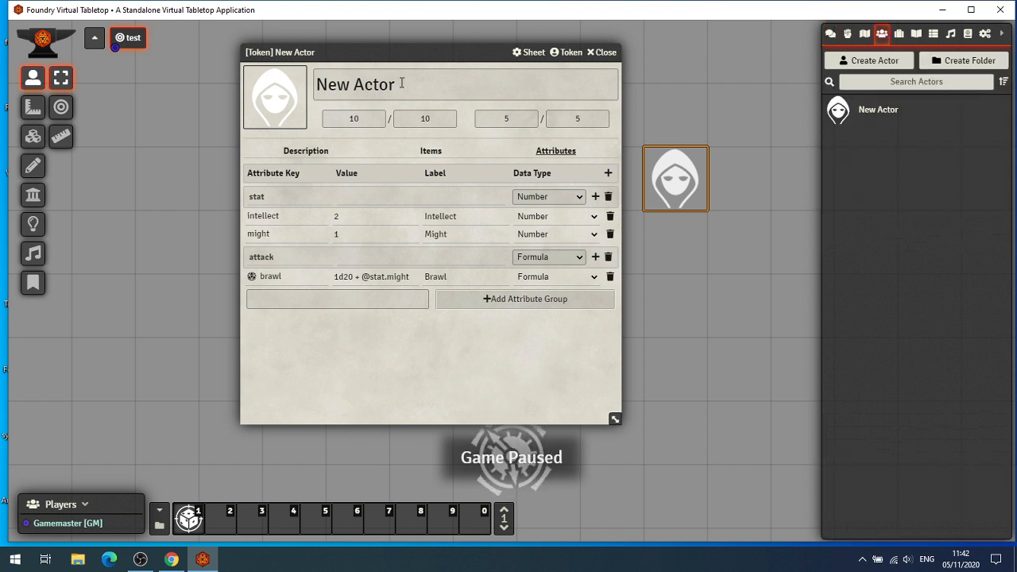
left_click_drag(402, 84, 294, 89)
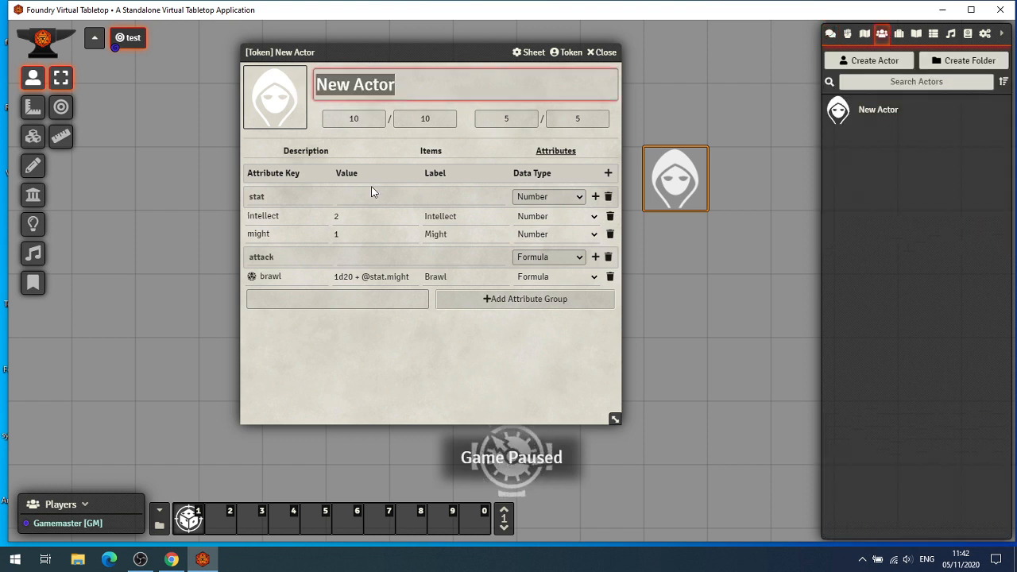
type("PC")
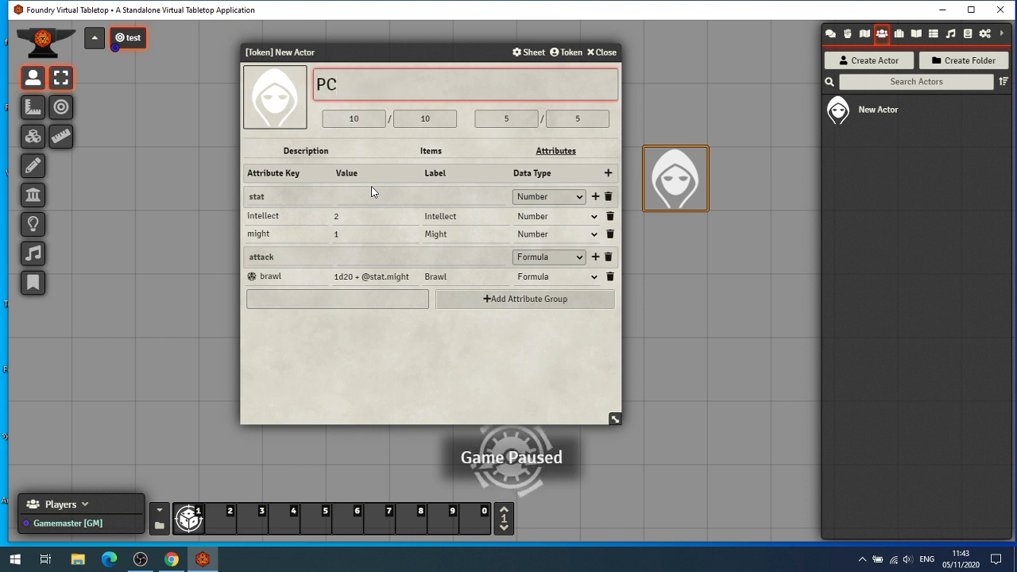
key("BackSpace")
key("BackSpace")
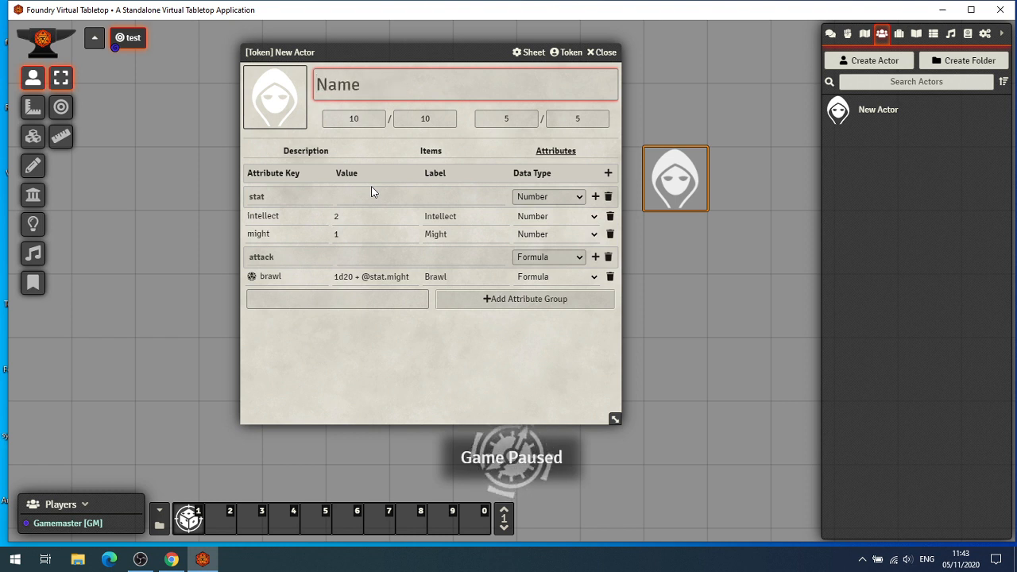
type("pc")
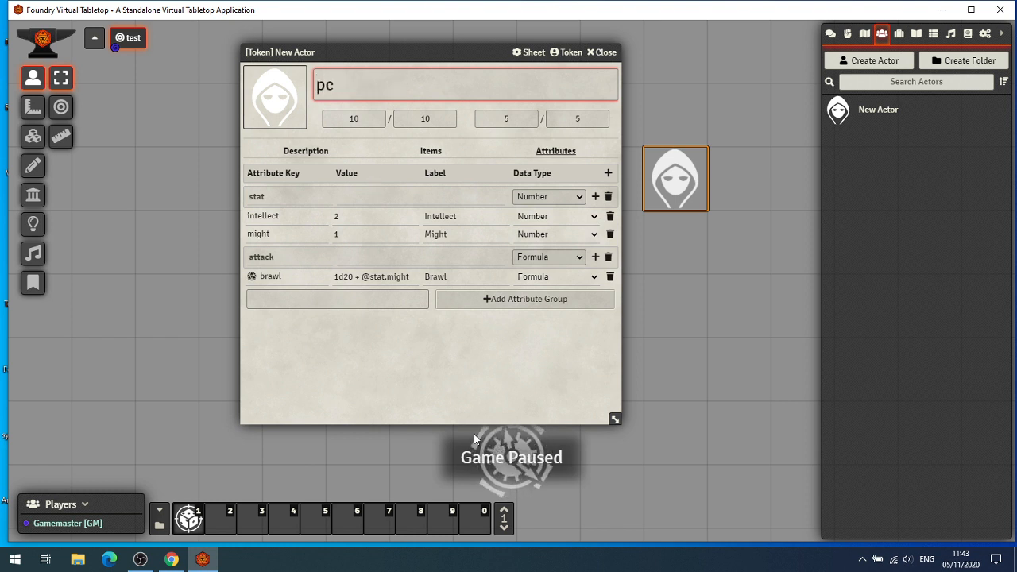
left_click(475, 337)
left_click(605, 53)
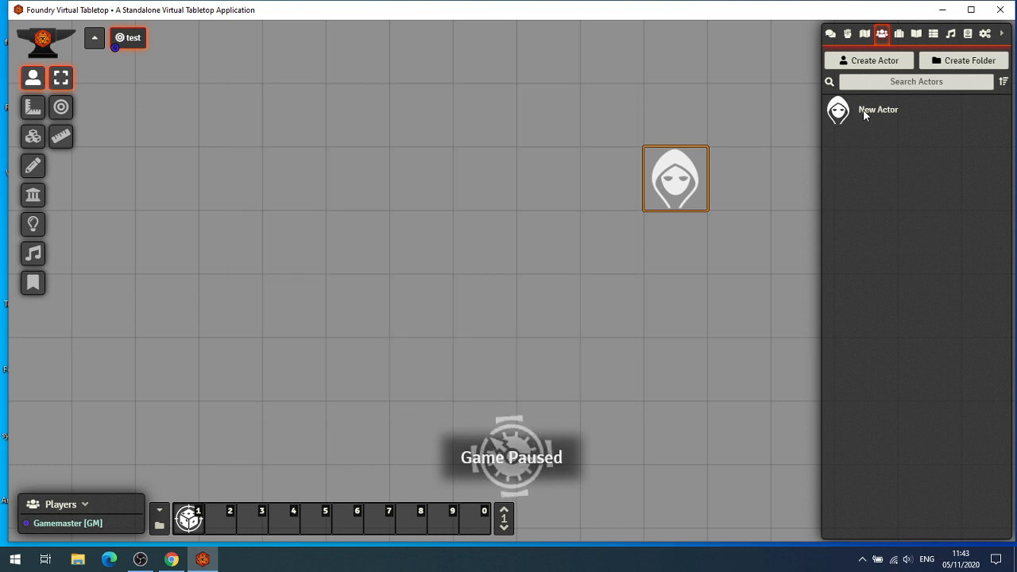
Rename the New Actor in the actor list to "pc" and define it as a template.
left_click(858, 112)
triple_click(291, 104)
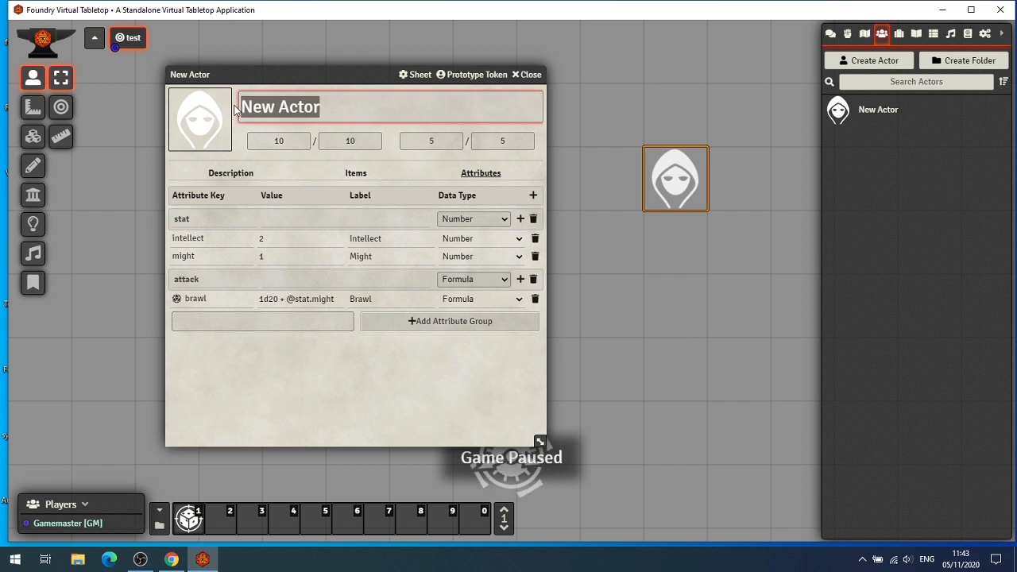
type("pv")
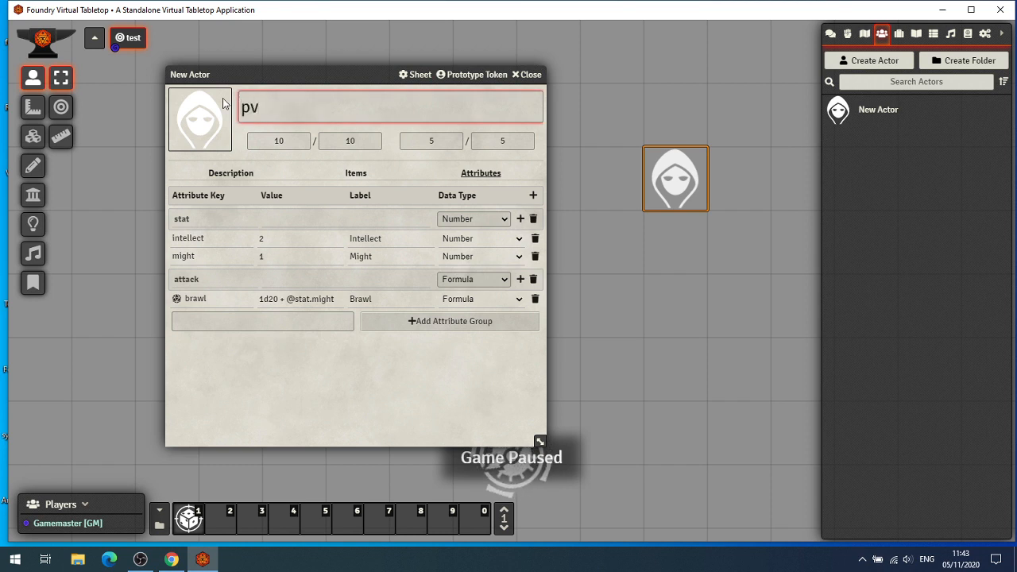
key("BackSpace")
type("c")
left_click(673, 283)
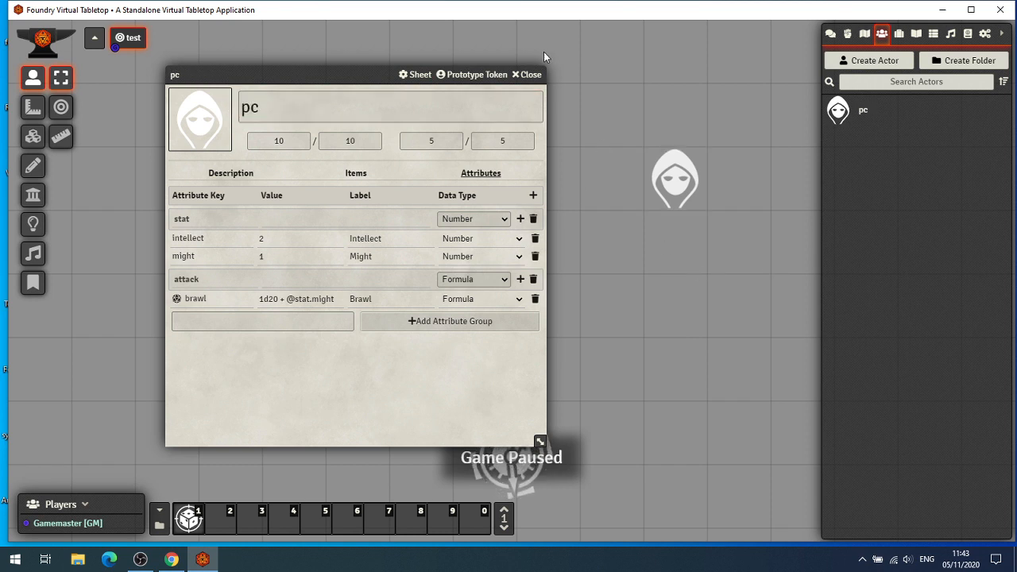
left_click(528, 74)
right_click(865, 117)
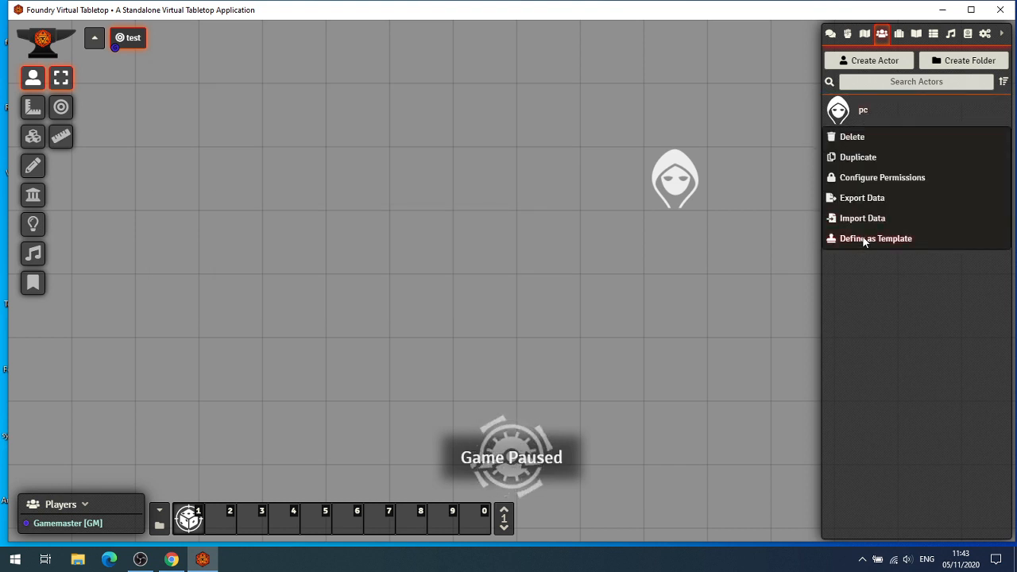
left_click(864, 239)
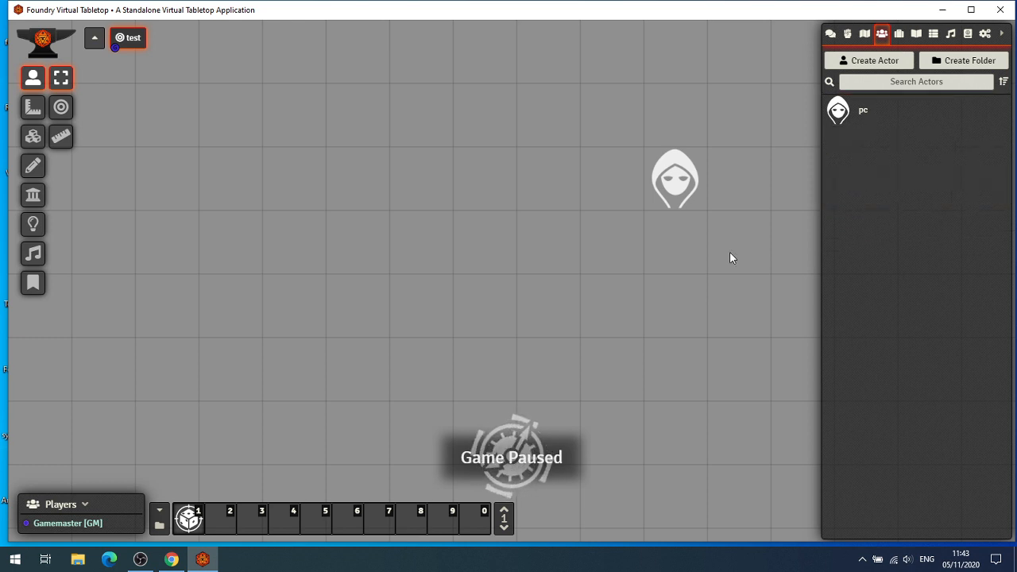
Create a new actor from the pc template, naming it with a character's first name, and show its attributes.
left_click(875, 64)
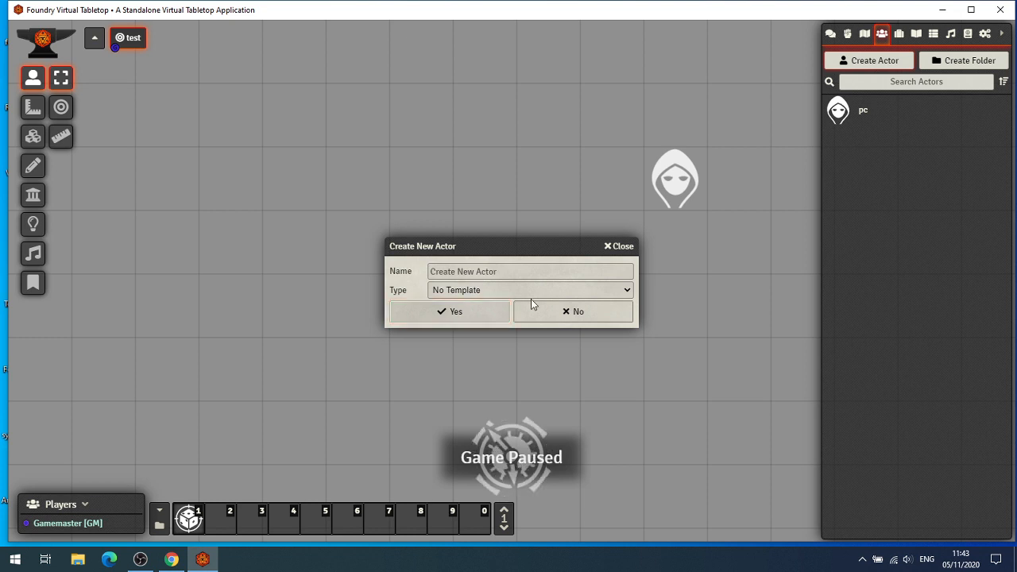
left_click(489, 292)
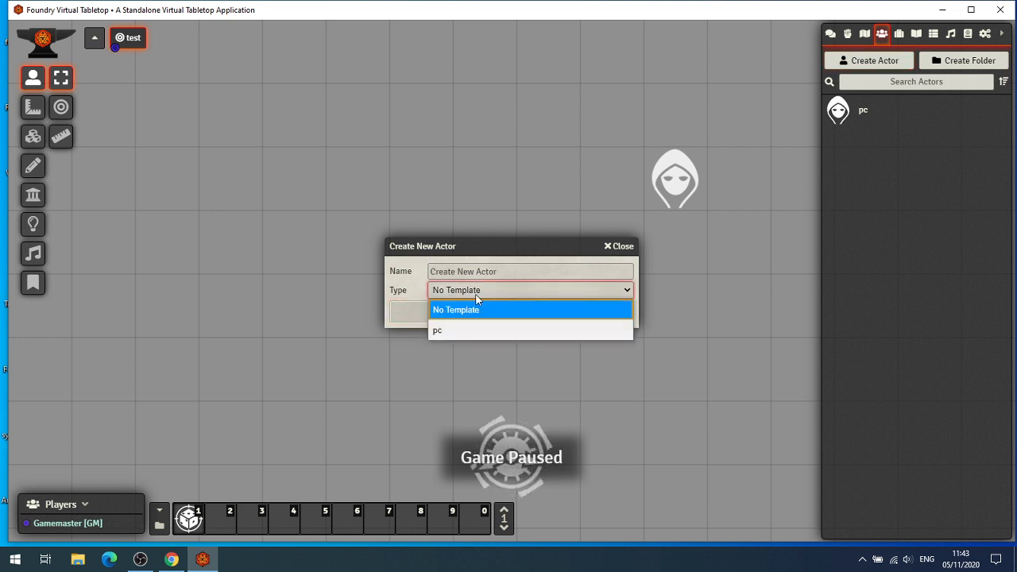
left_click(464, 331)
left_click(492, 271)
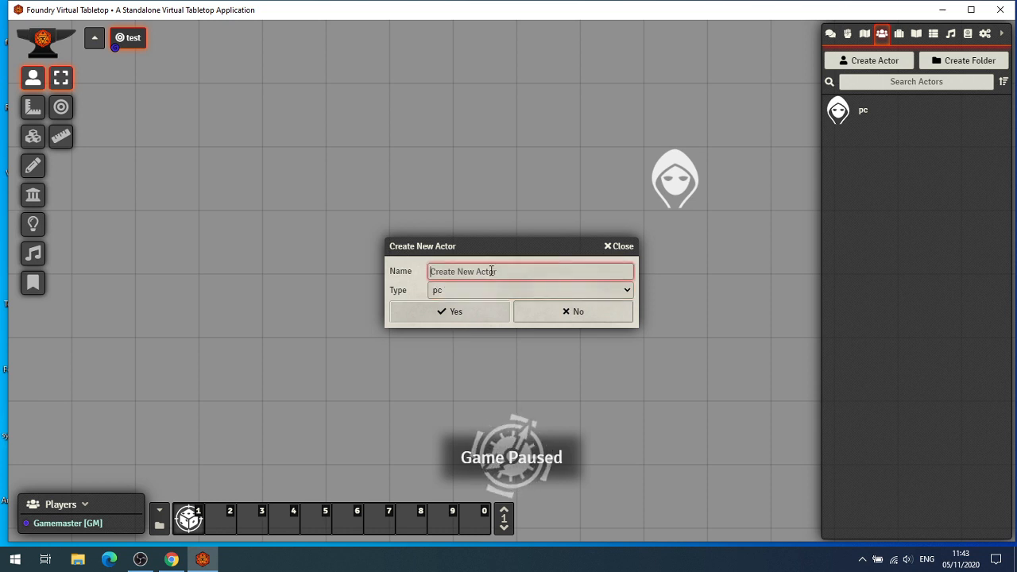
type("Jane")
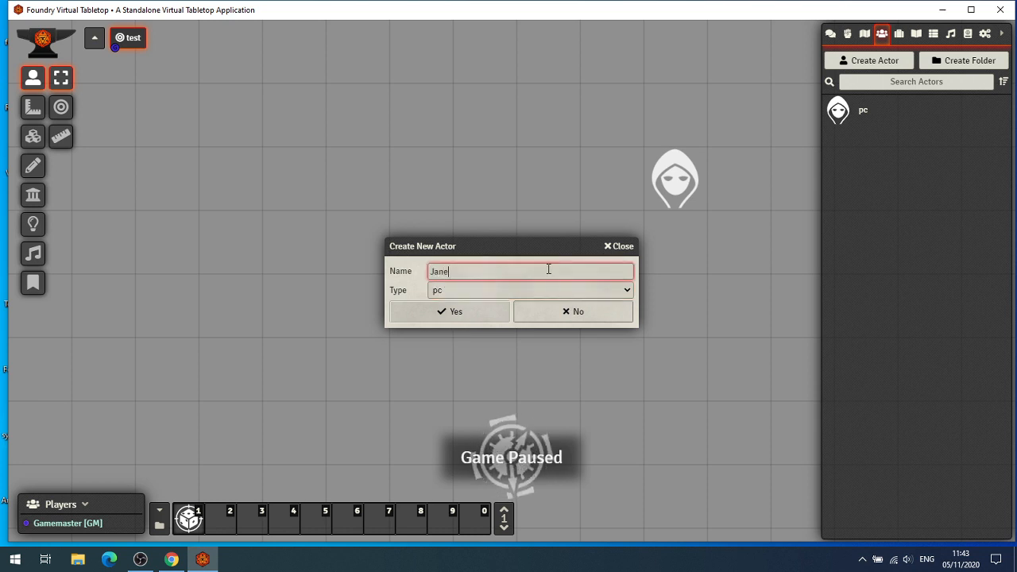
left_click(455, 310)
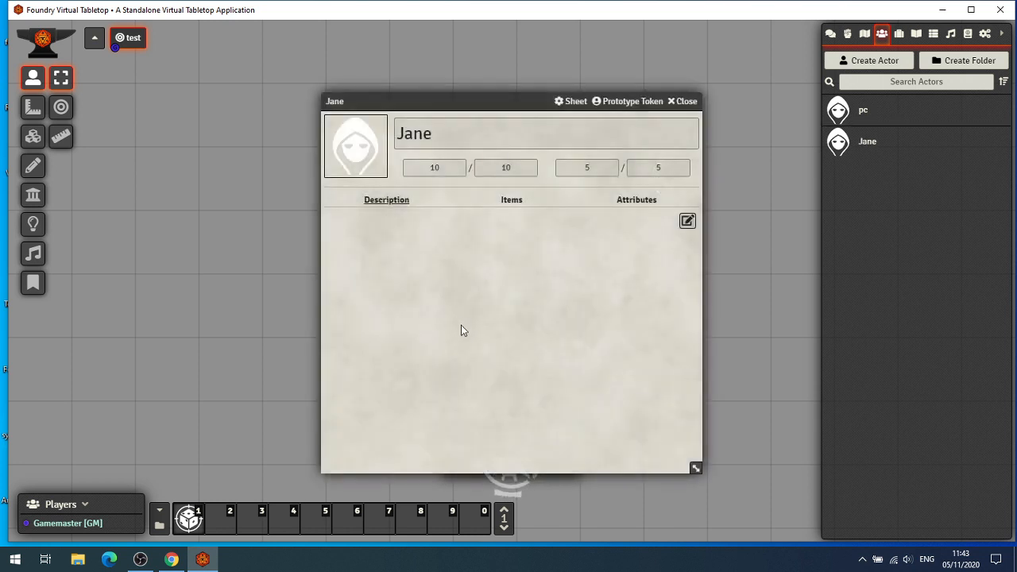
left_click(637, 202)
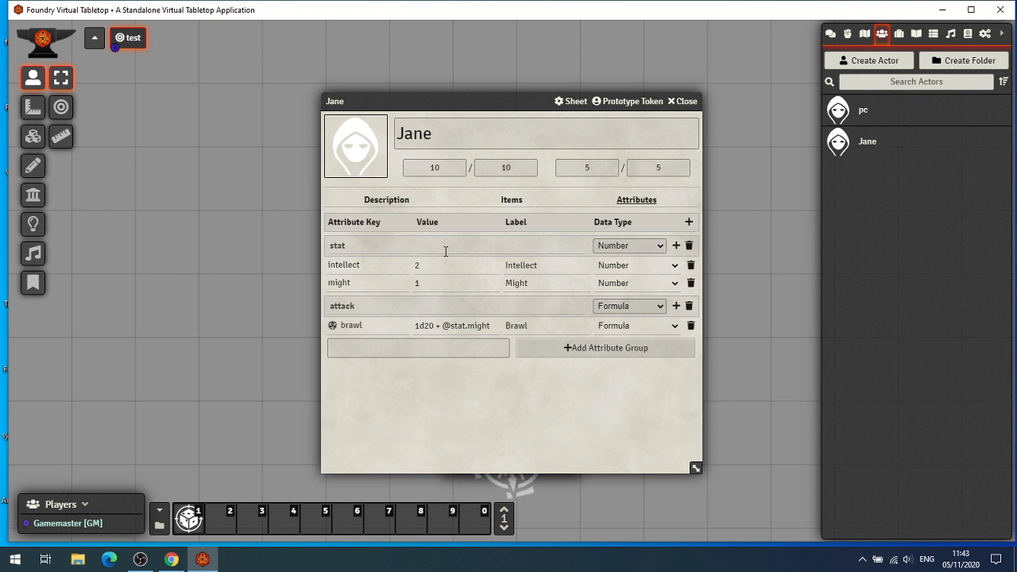
Close the sheet of the actor created from the pc template and delete that actor.
left_click(686, 101)
right_click(861, 148)
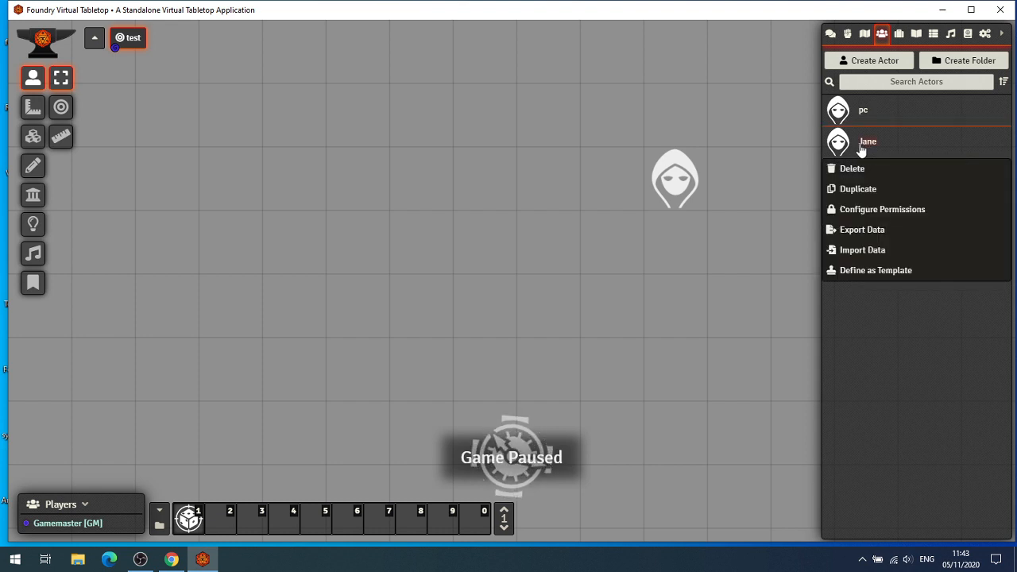
left_click(857, 169)
left_click(602, 205)
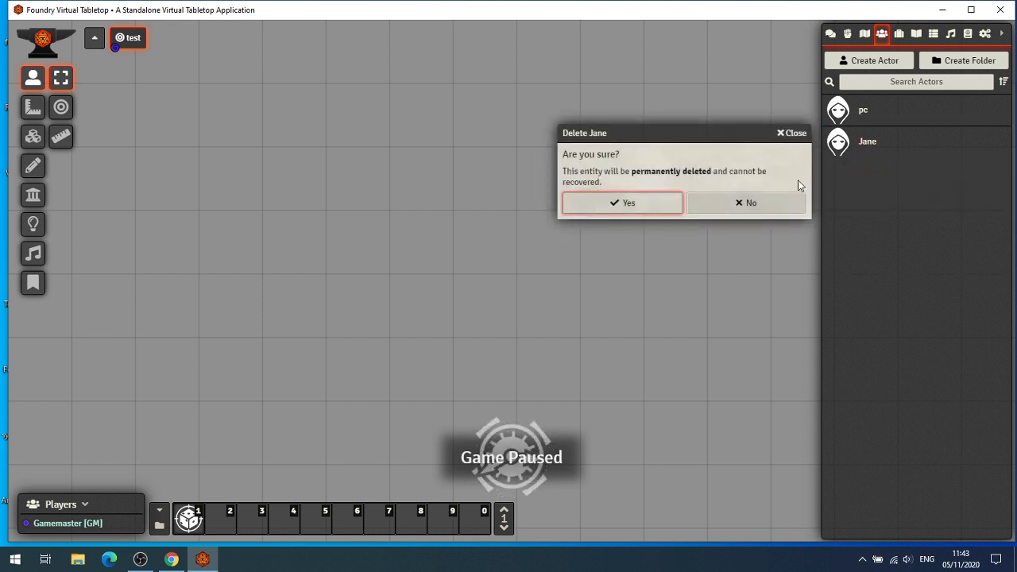
Set both the intellect and might values of the pc template actor to 0 and close its sheet.
left_click(864, 113)
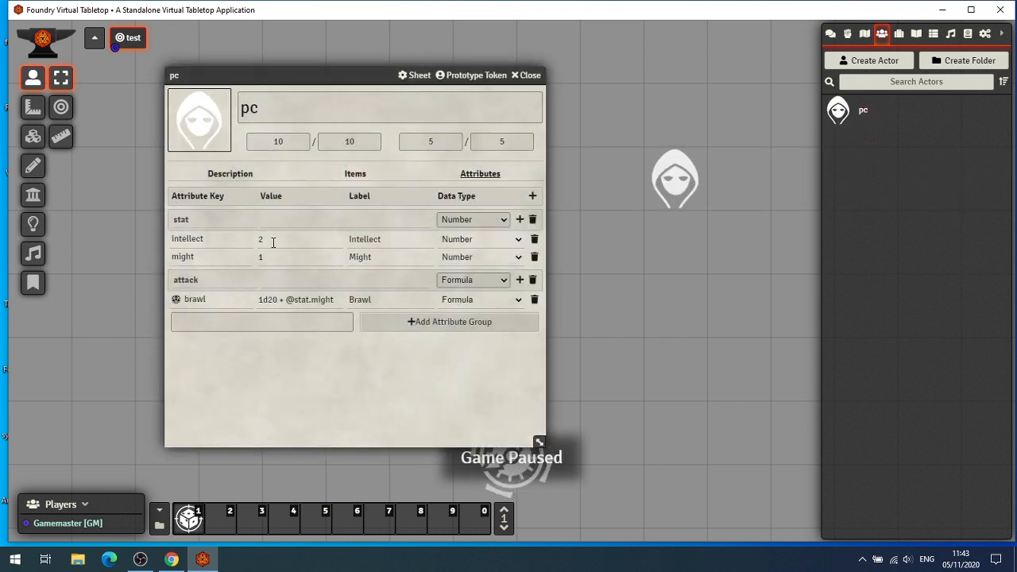
left_click_drag(272, 244, 246, 256)
type("0")
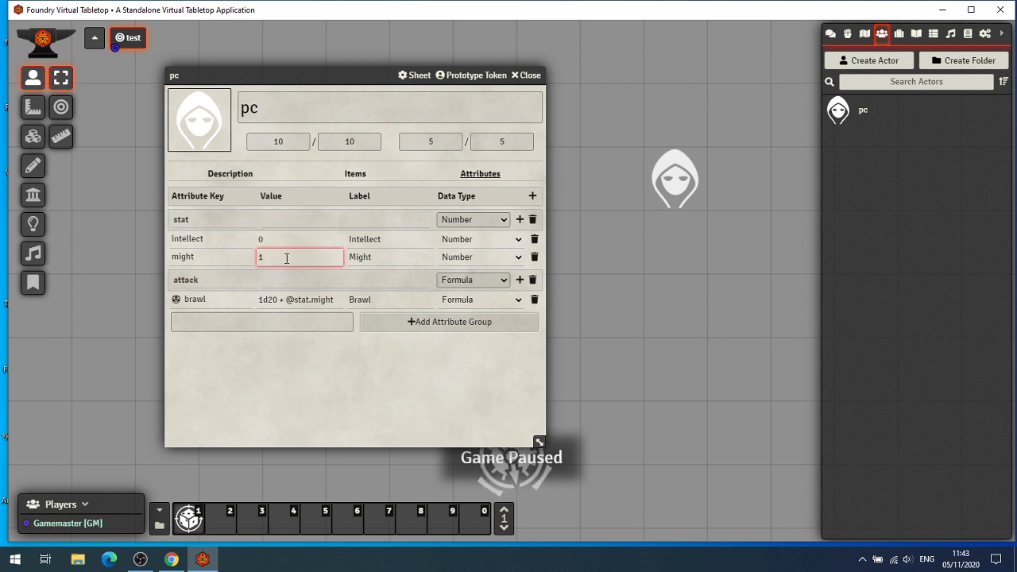
key("BackSpace")
type("0")
key("Return")
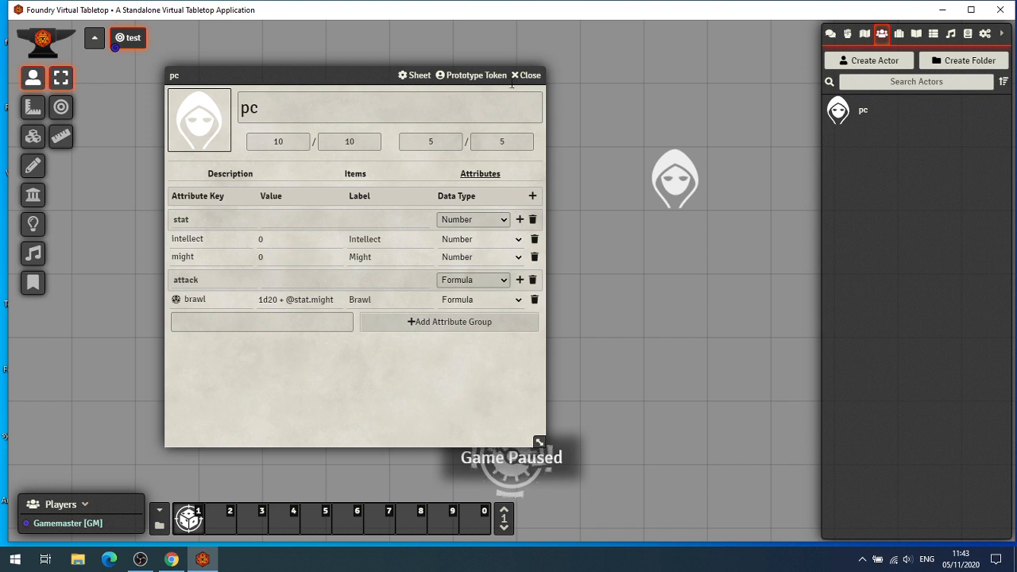
left_click(531, 74)
Duplicate the pc actor and rename the copy "npc".
right_click(864, 112)
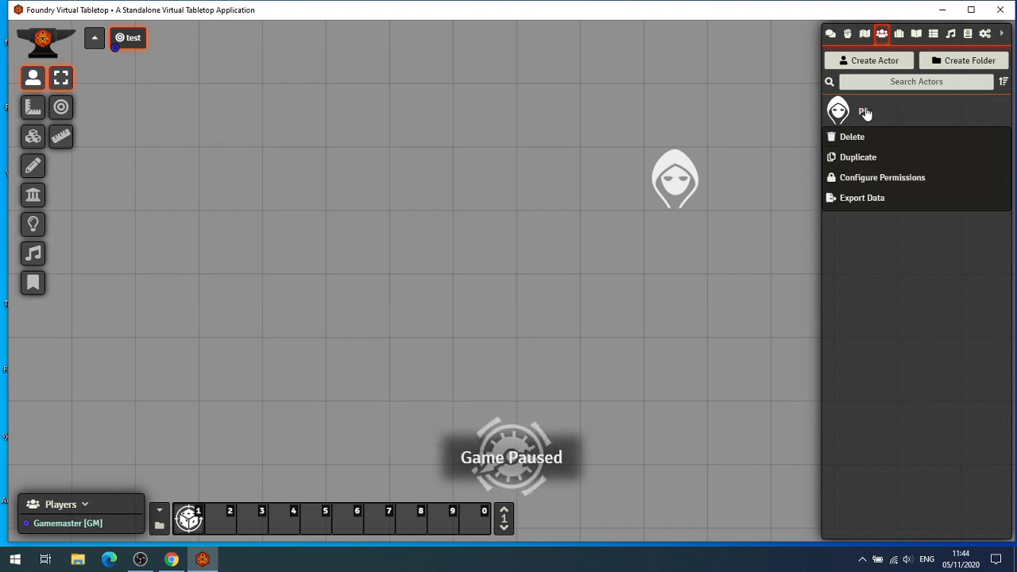
left_click(851, 158)
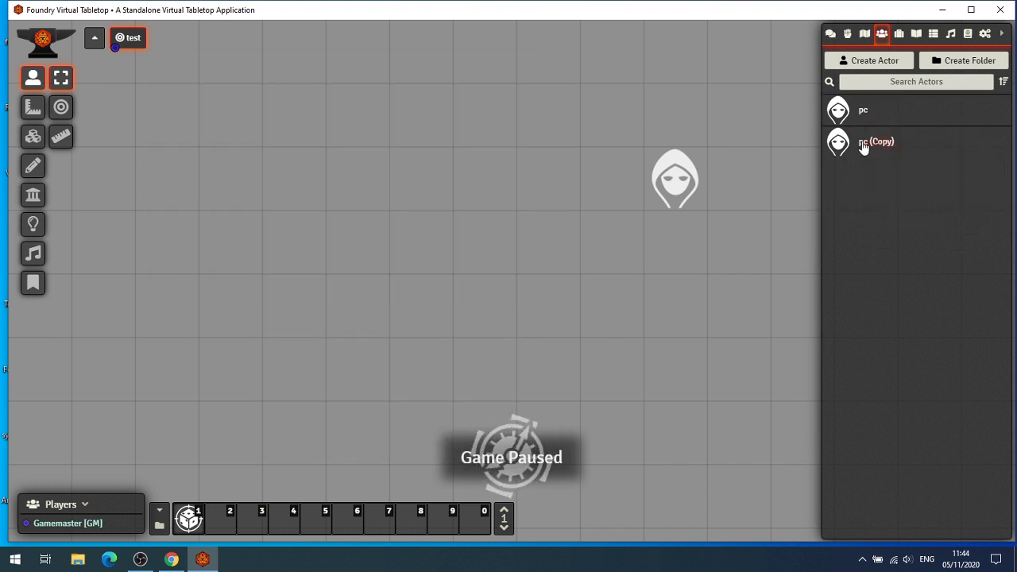
left_click(863, 145)
left_click_drag(465, 140, 389, 140)
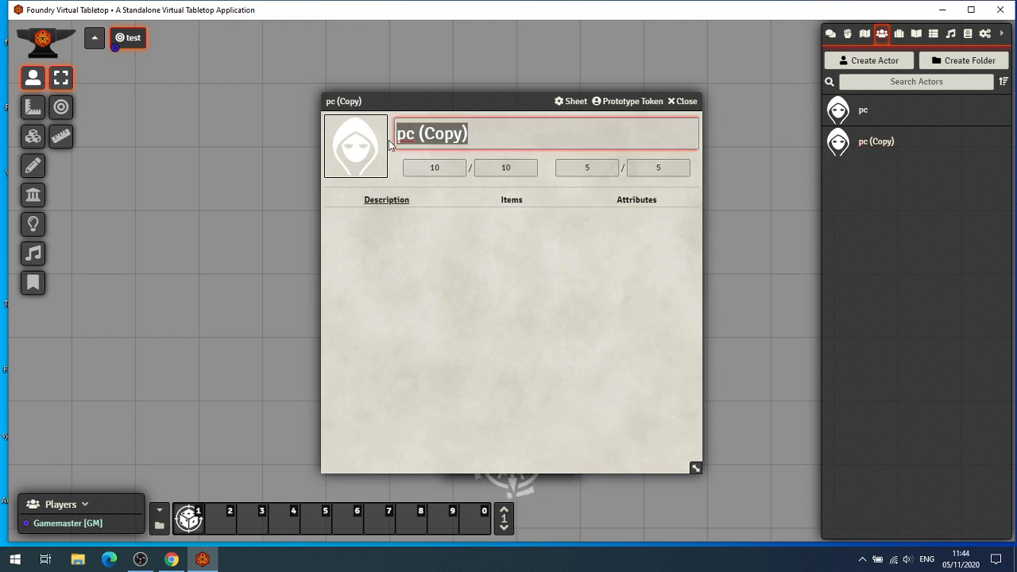
type("npc")
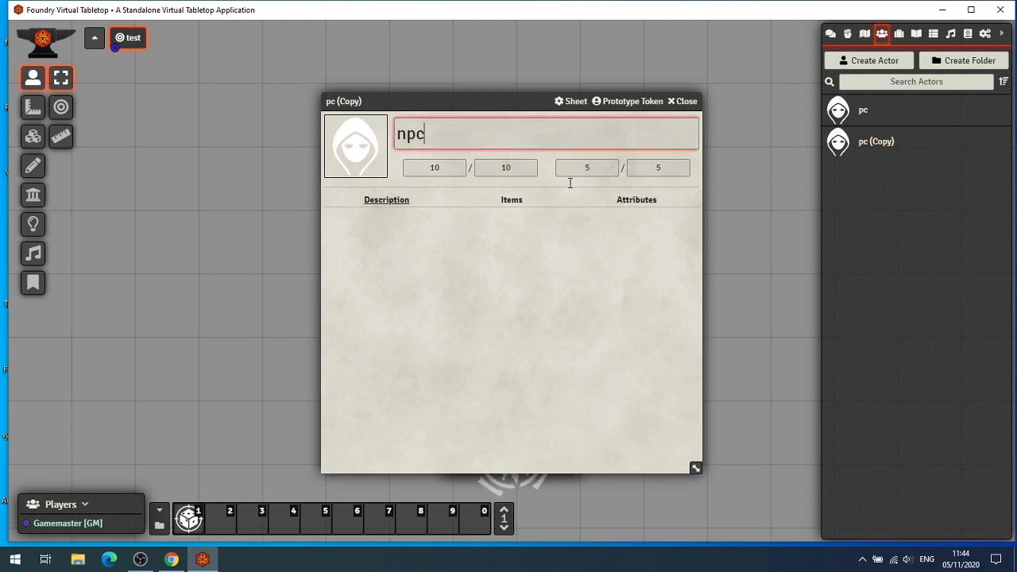
left_click(634, 206)
left_click(636, 205)
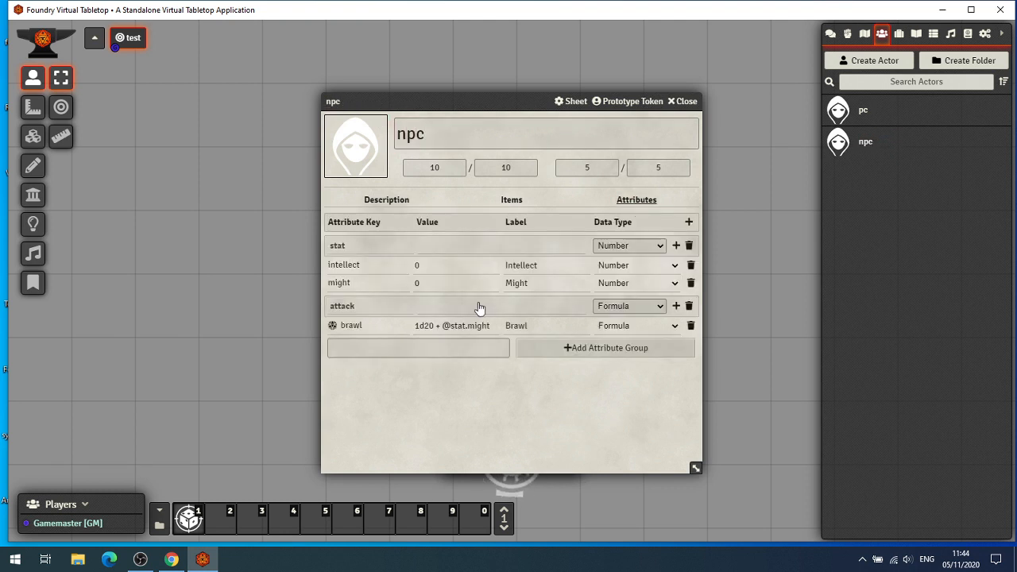
left_click(494, 326)
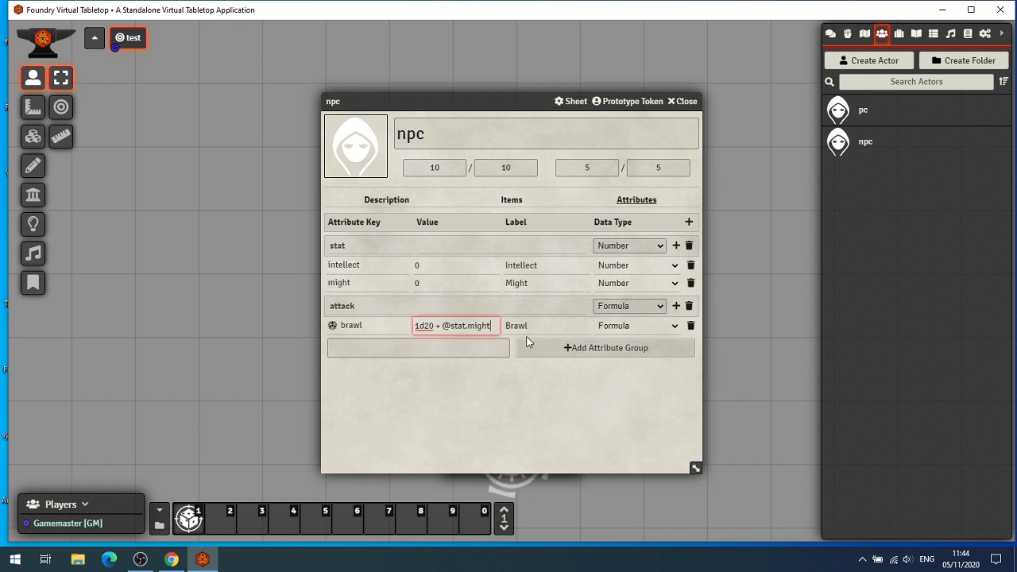
key("BackSpace")
key("BackSpace")
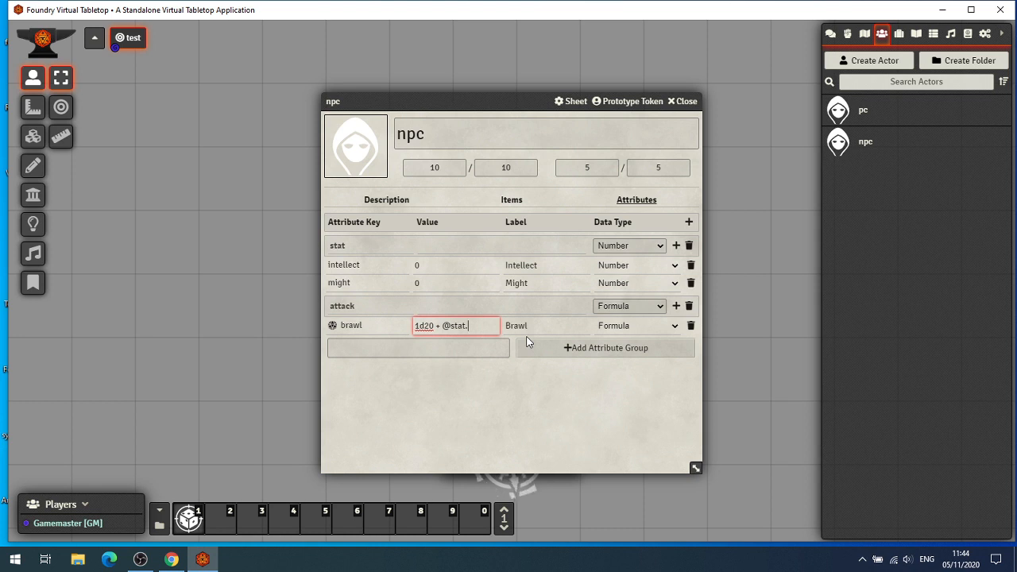
type("intellect")
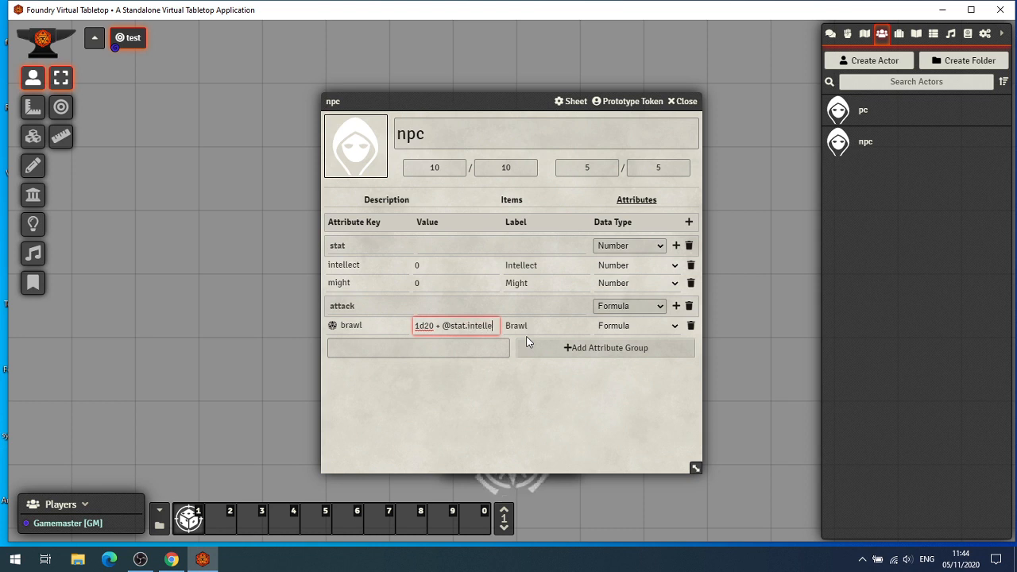
left_click(567, 407)
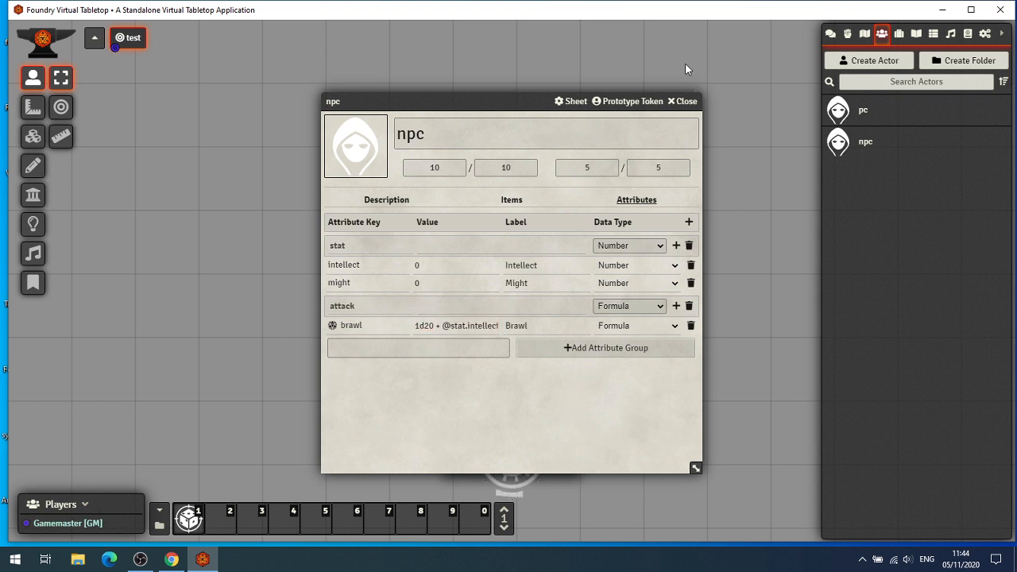
left_click(684, 101)
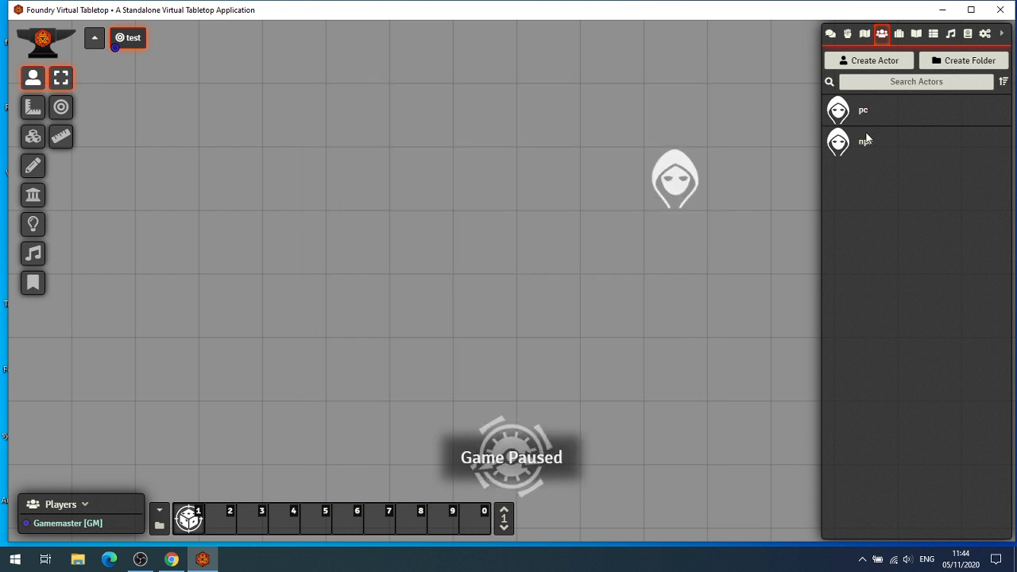
Define the npc actor as a template alongside the pc template.
right_click(862, 118)
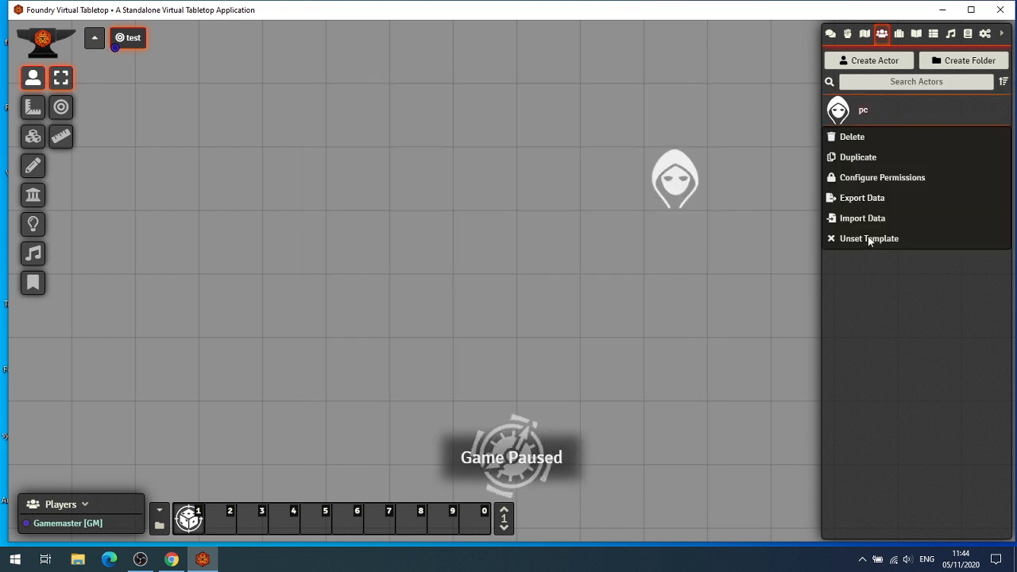
right_click(861, 152)
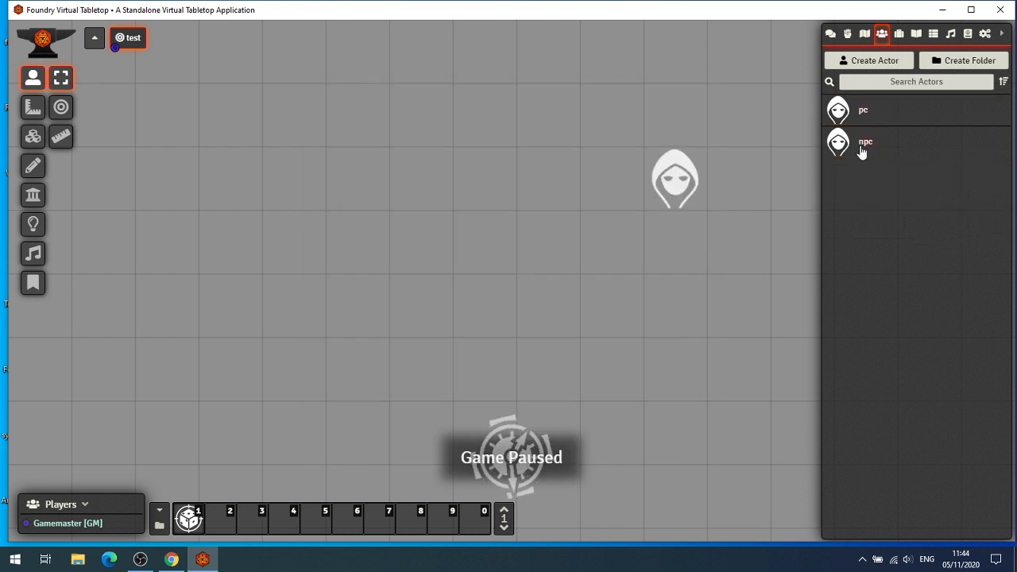
right_click(861, 149)
left_click(855, 270)
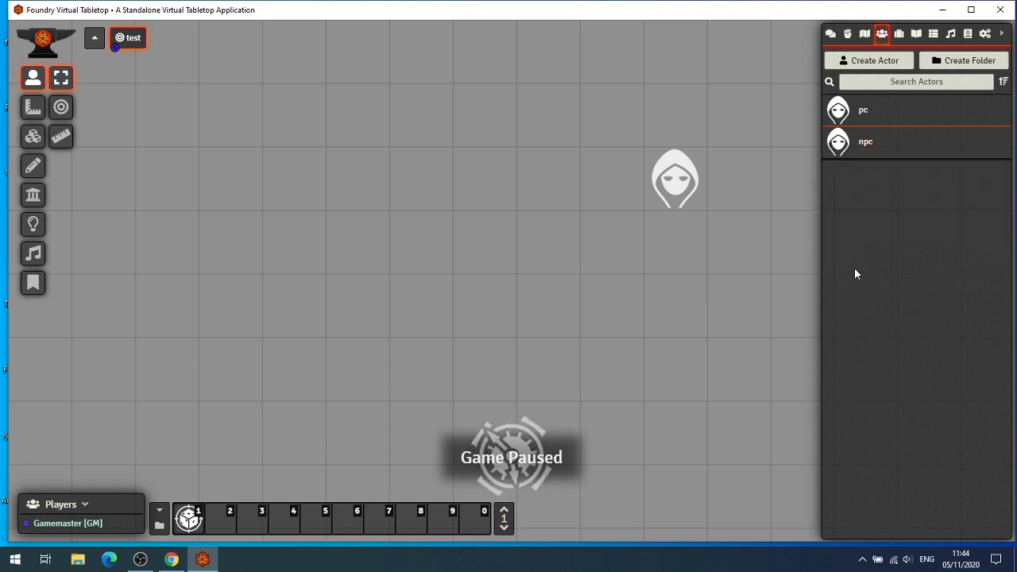
right_click(865, 148)
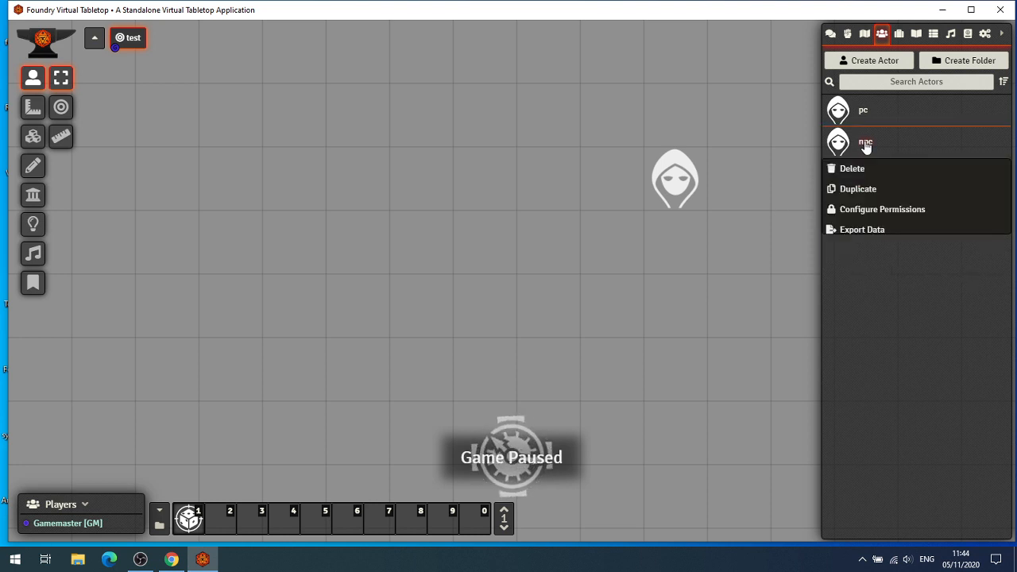
left_click(877, 270)
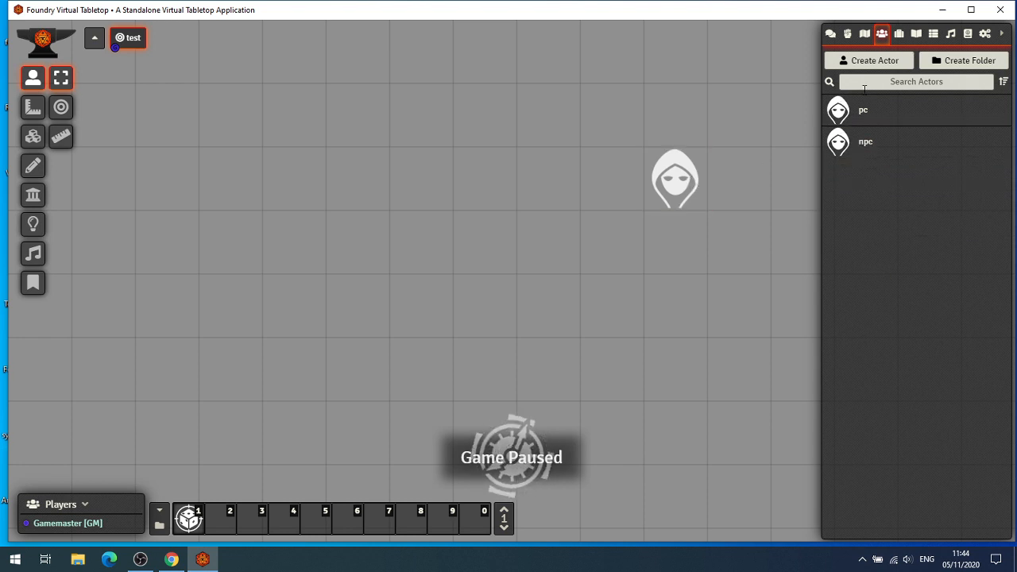
Create a new actor of type pc, entering a character's first name as its name.
left_click(864, 64)
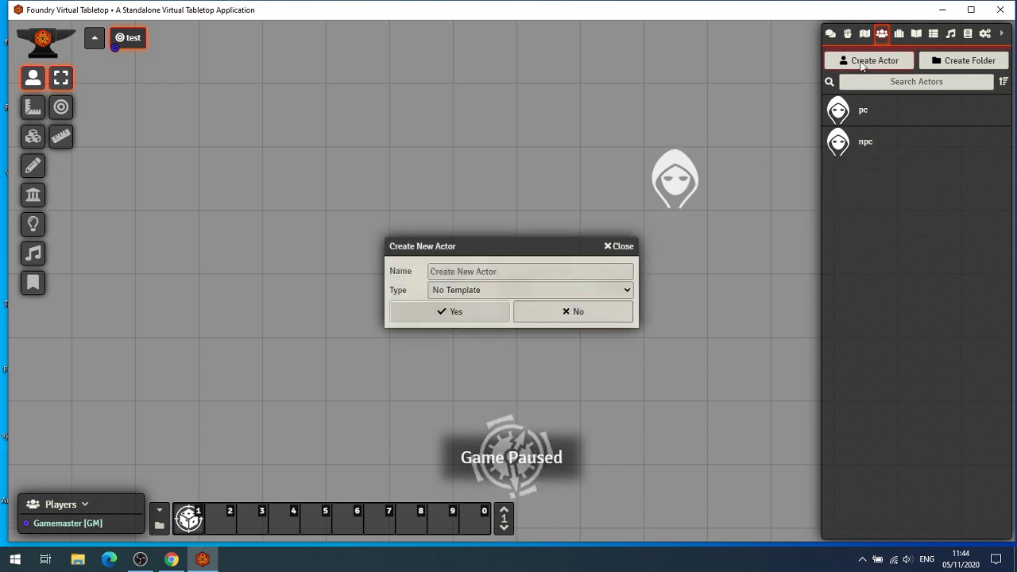
left_click(479, 292)
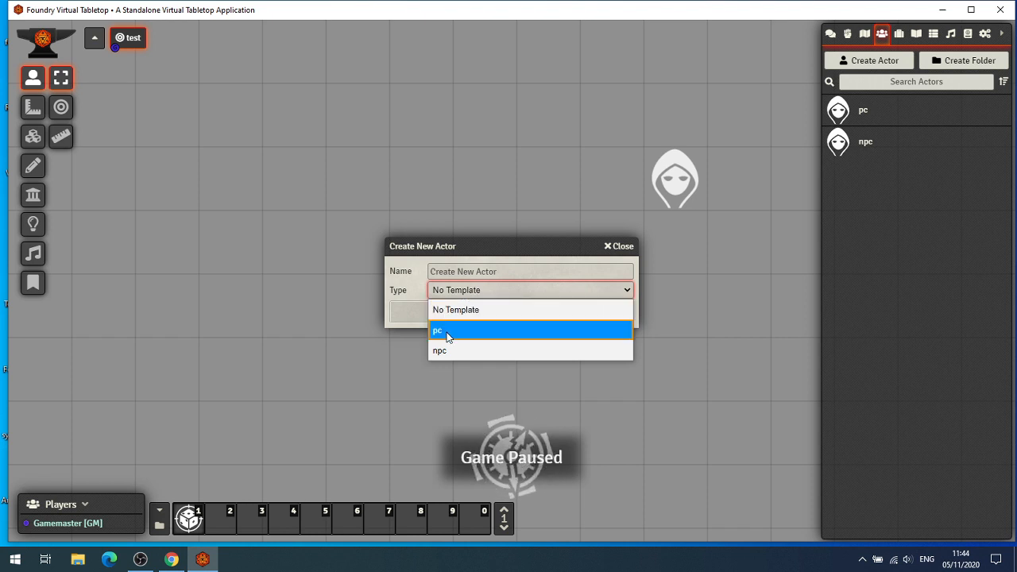
left_click(450, 330)
left_click(457, 271)
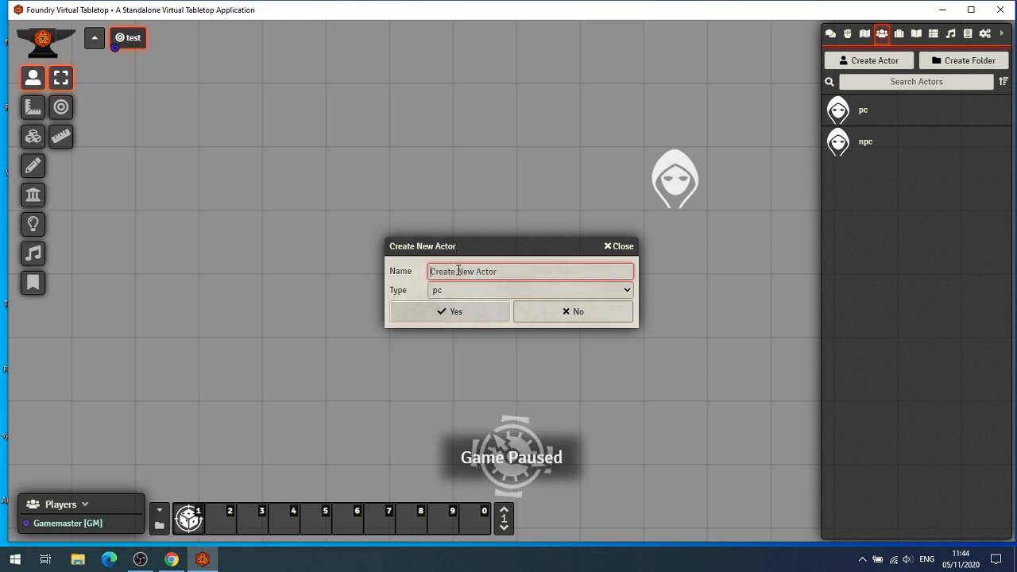
type("Bill")
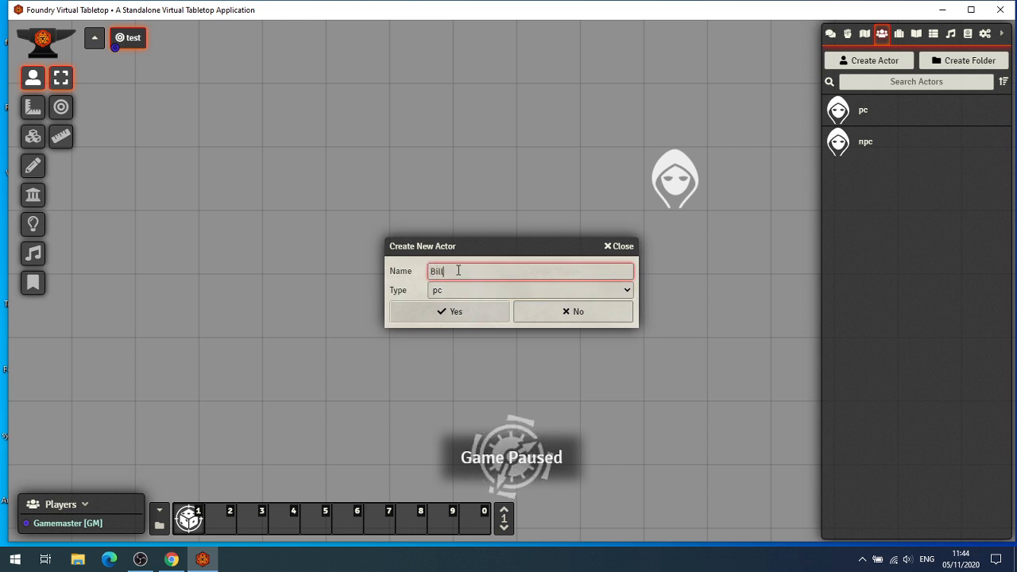
left_click(462, 312)
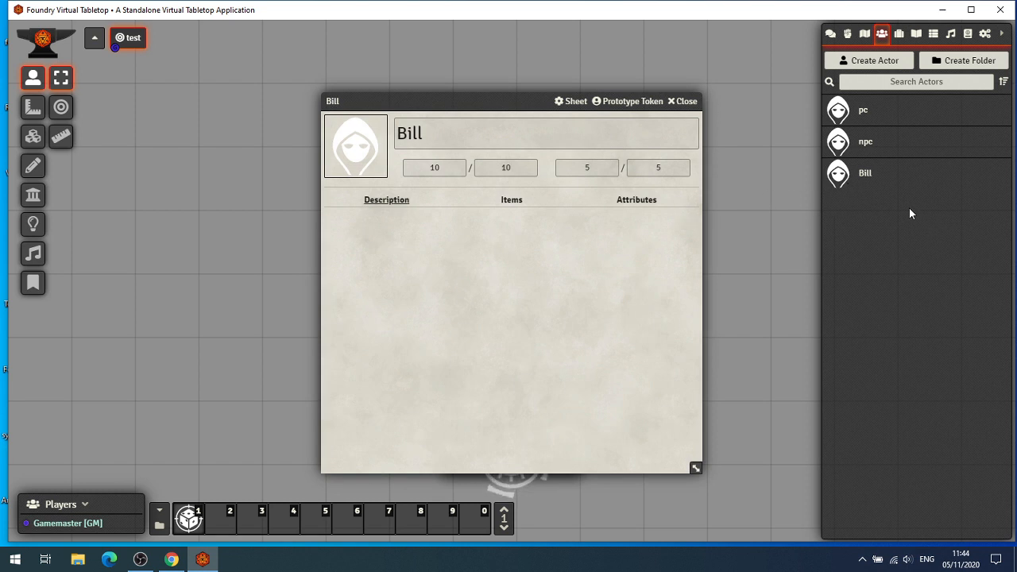
Set the new character's intellect to 3 and might to 5, and close its sheet.
left_click(638, 202)
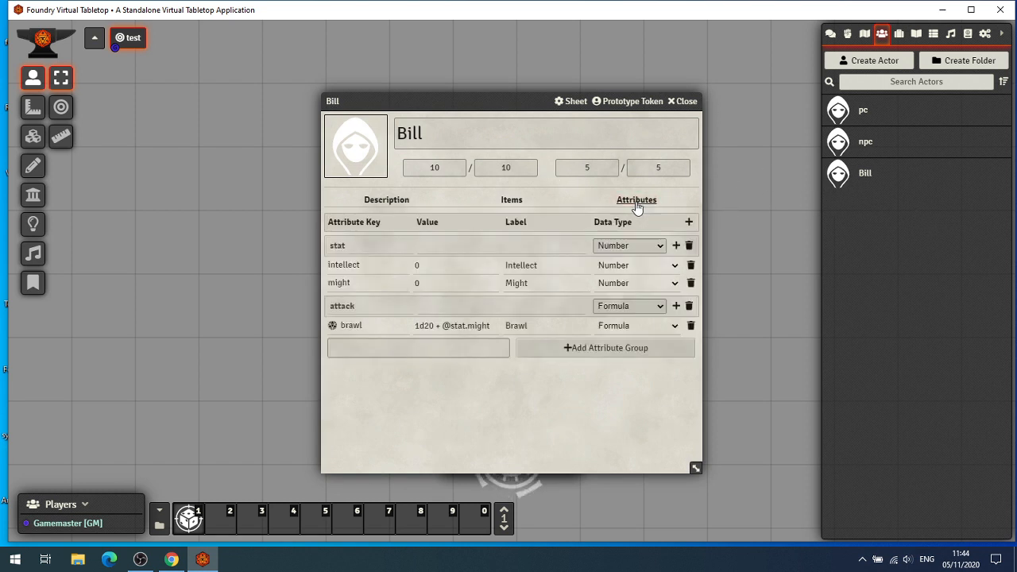
left_click(412, 266)
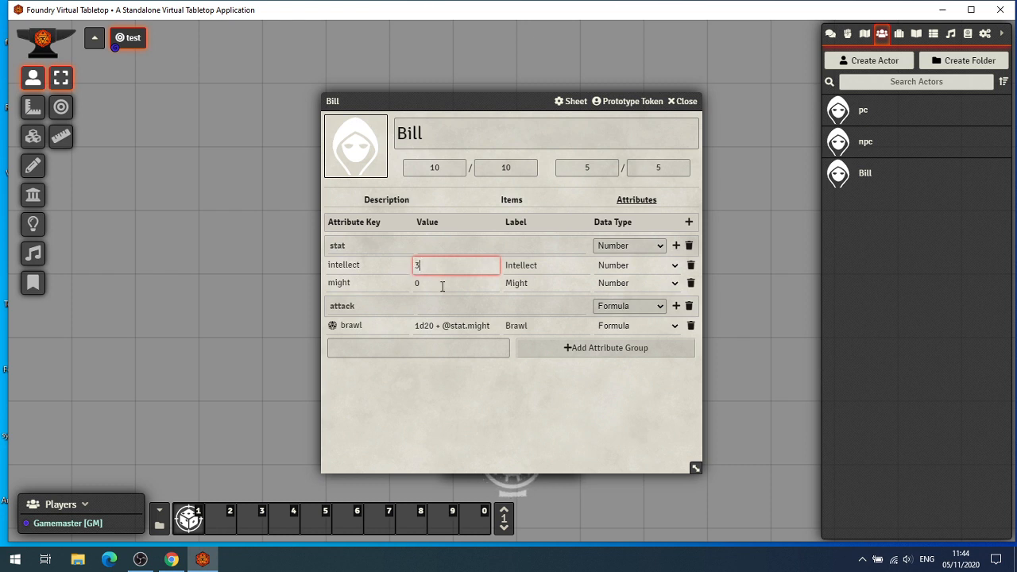
left_click(443, 285)
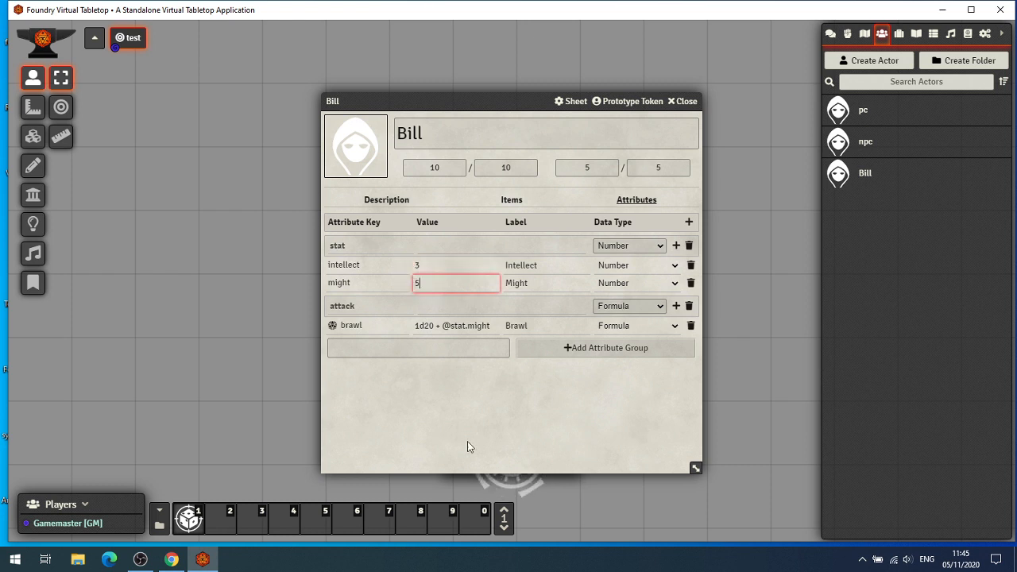
left_click(685, 101)
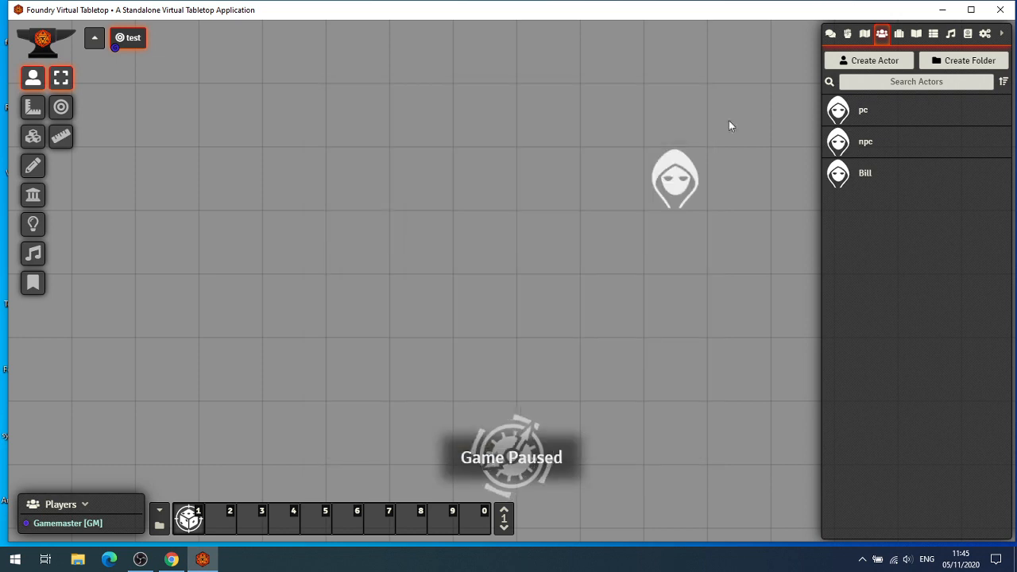
Compare the new character's attributes with those of the pc template, and close both sheets.
left_click(860, 175)
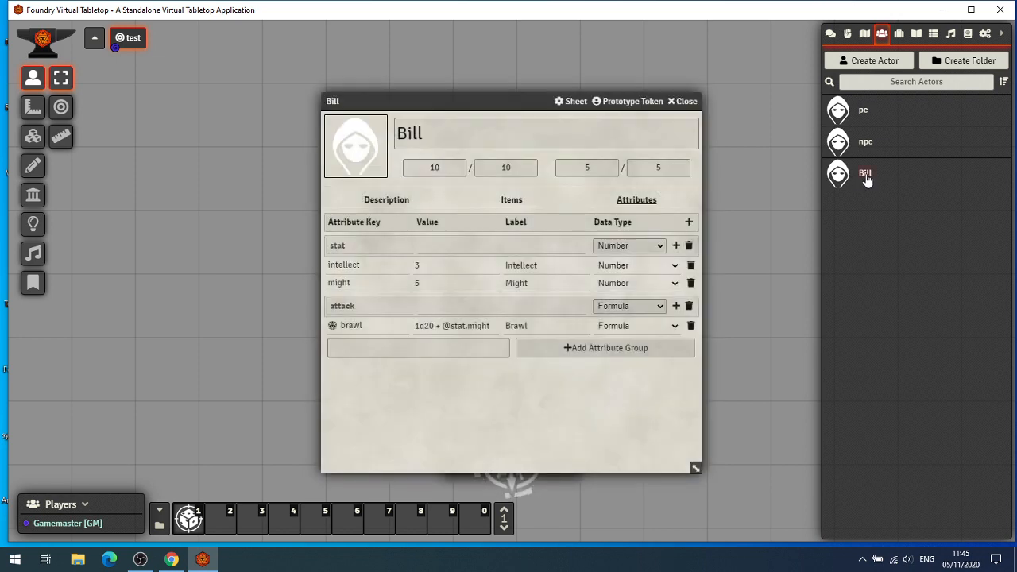
left_click(864, 111)
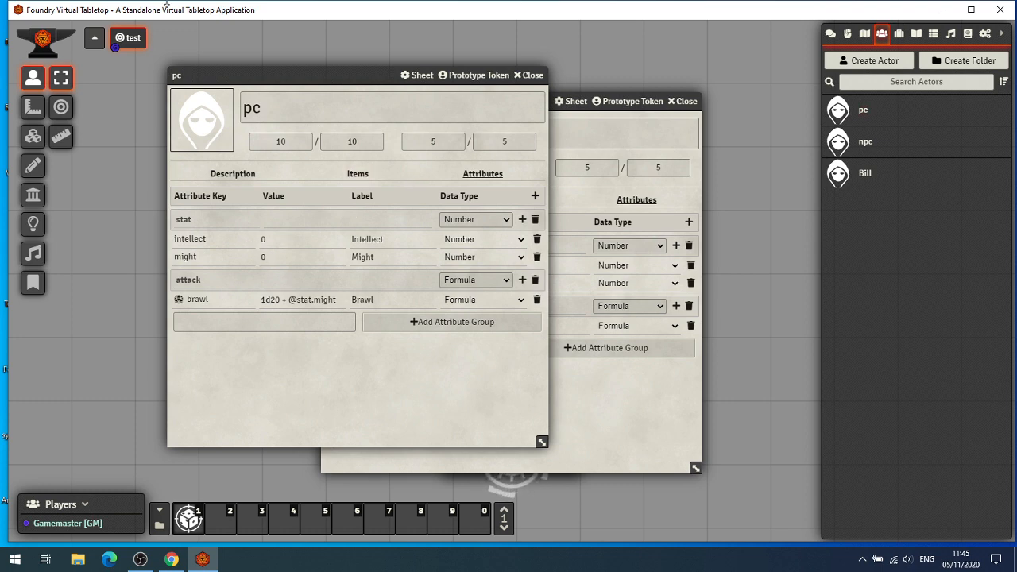
left_click(529, 76)
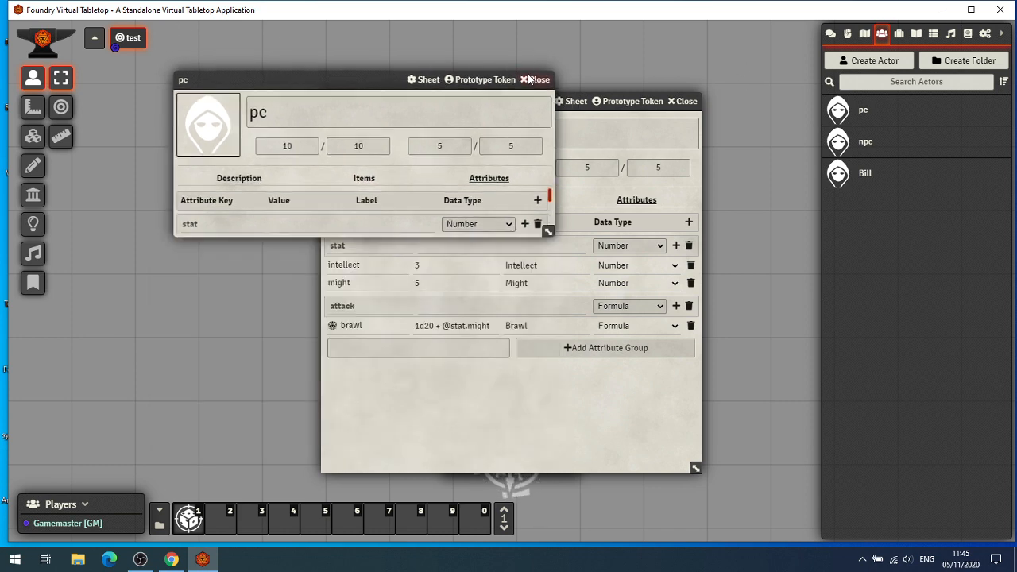
left_click(685, 103)
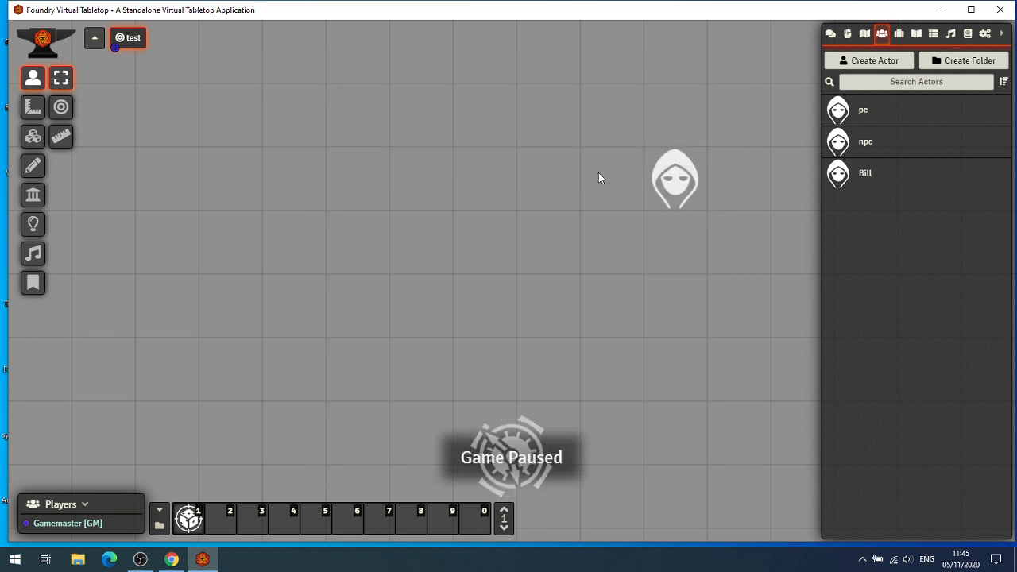
Create a new item and name it club.
left_click(901, 36)
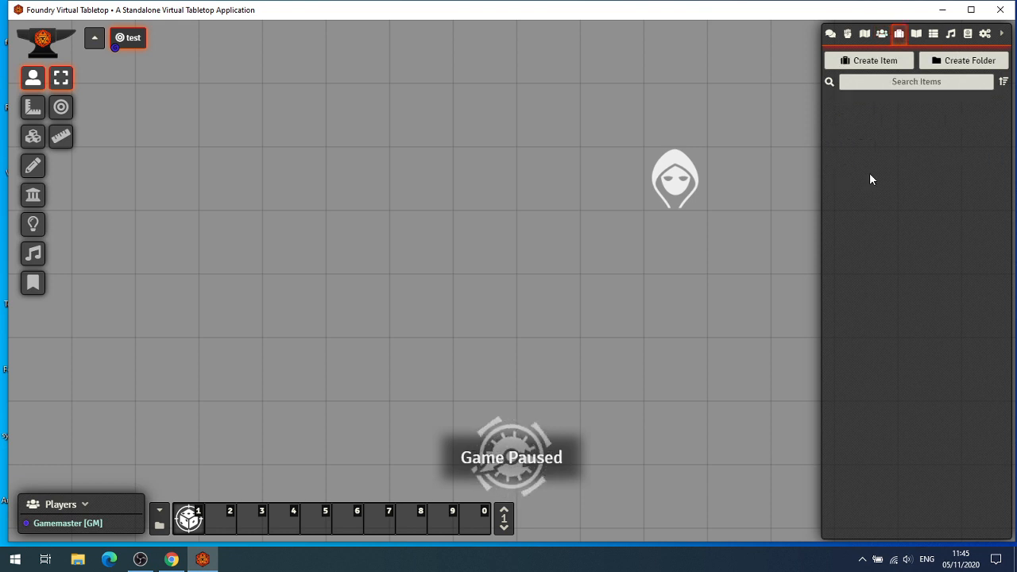
left_click(881, 61)
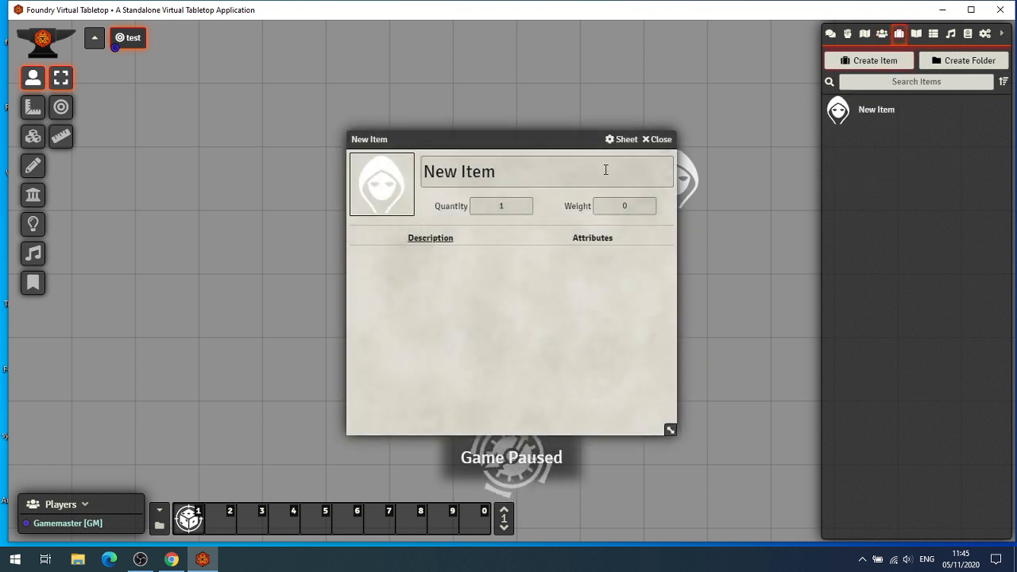
left_click_drag(543, 162, 410, 175)
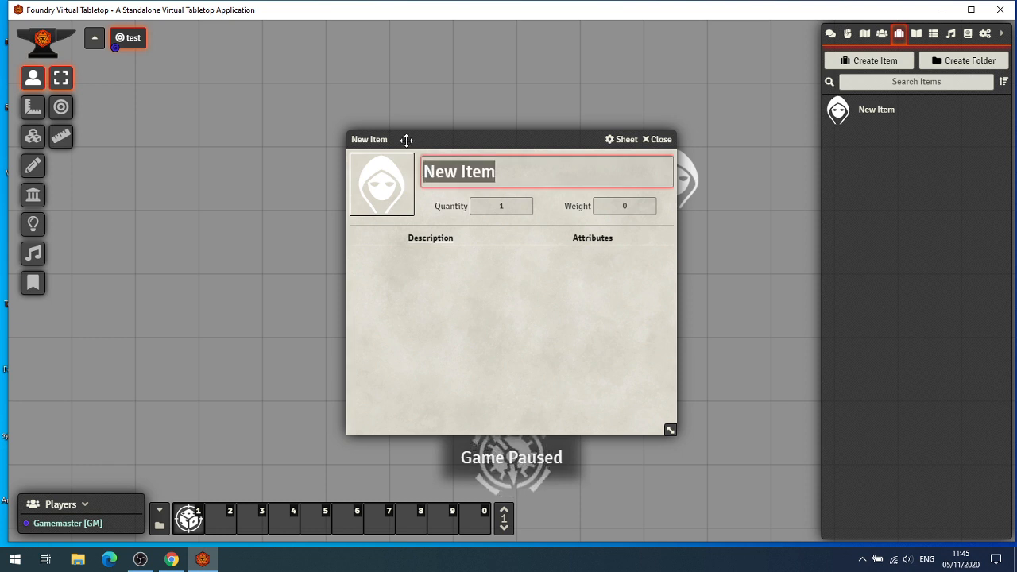
type("club")
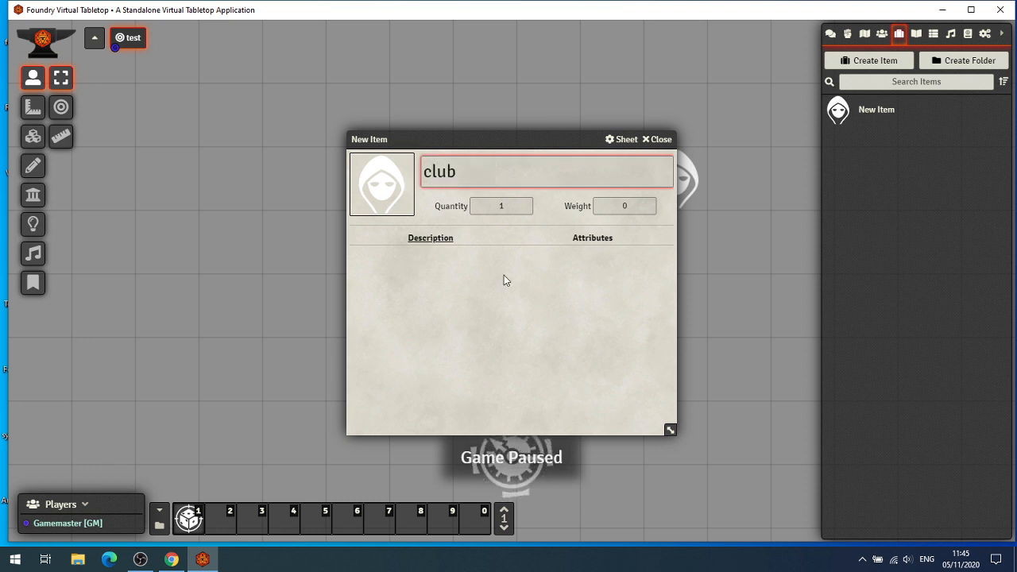
left_click(428, 241)
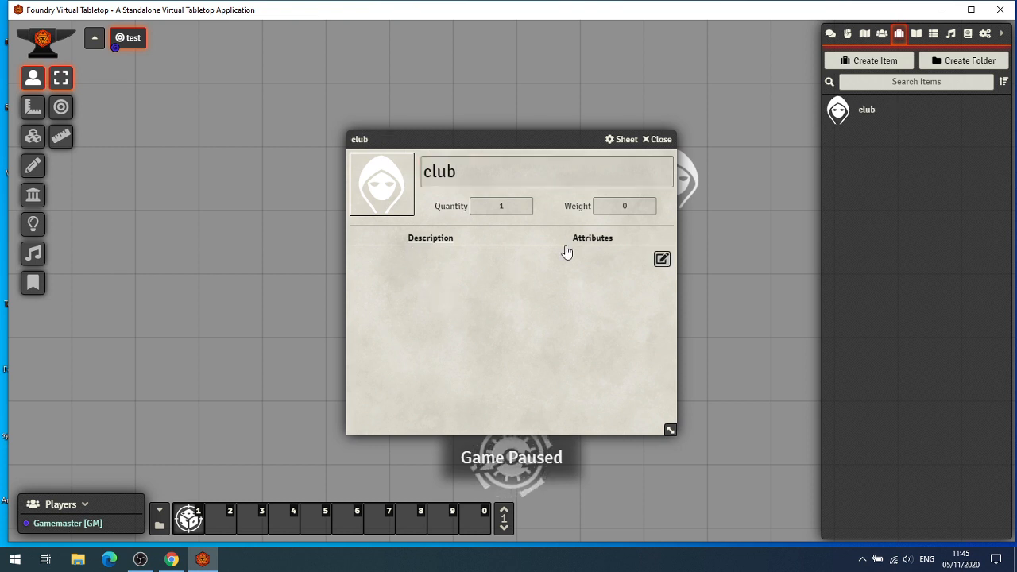
Add an attribute group named damage to the club item.
left_click(593, 240)
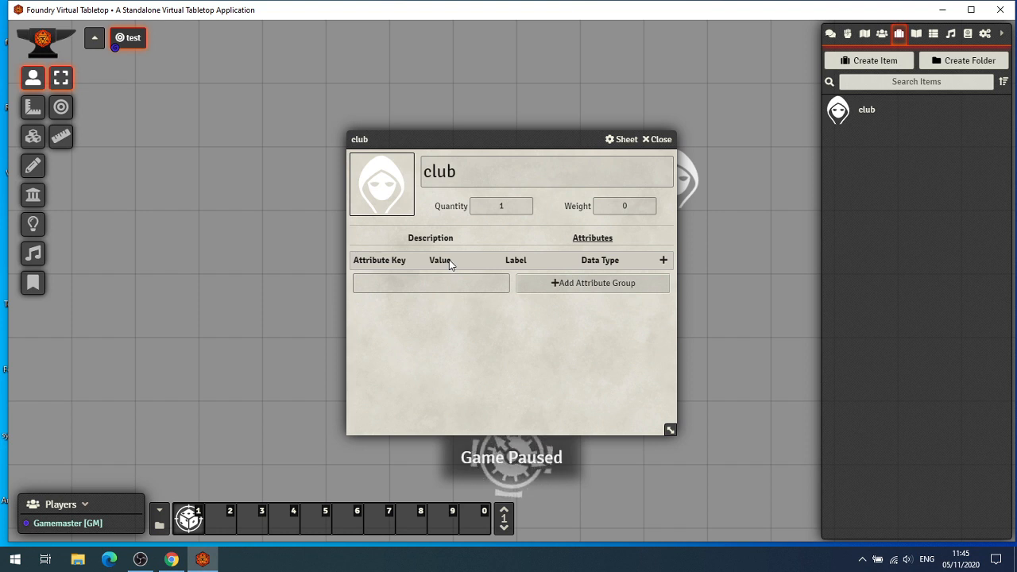
left_click(391, 281)
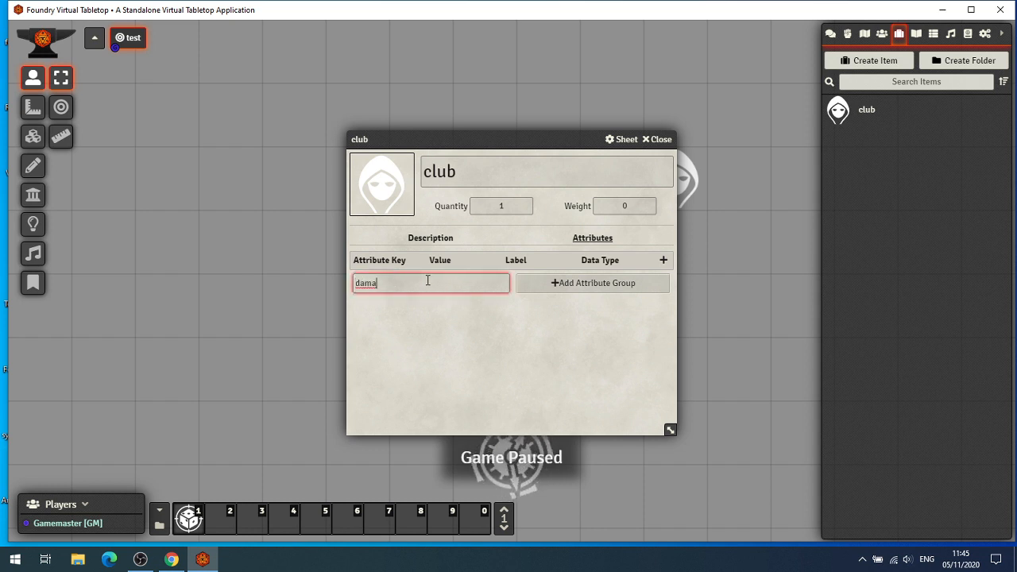
type("damage")
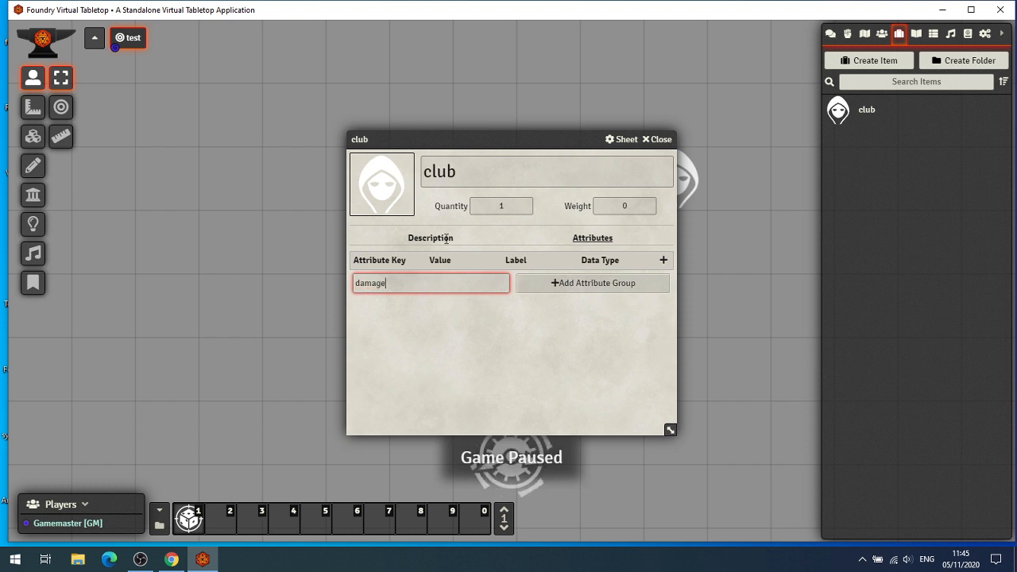
left_click(562, 284)
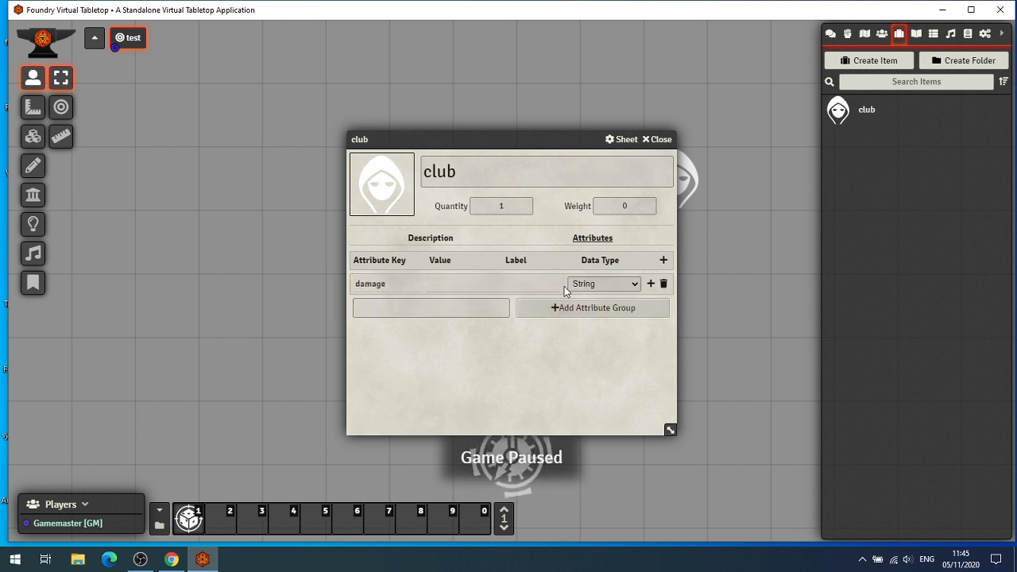
left_click(636, 286)
left_click(602, 324)
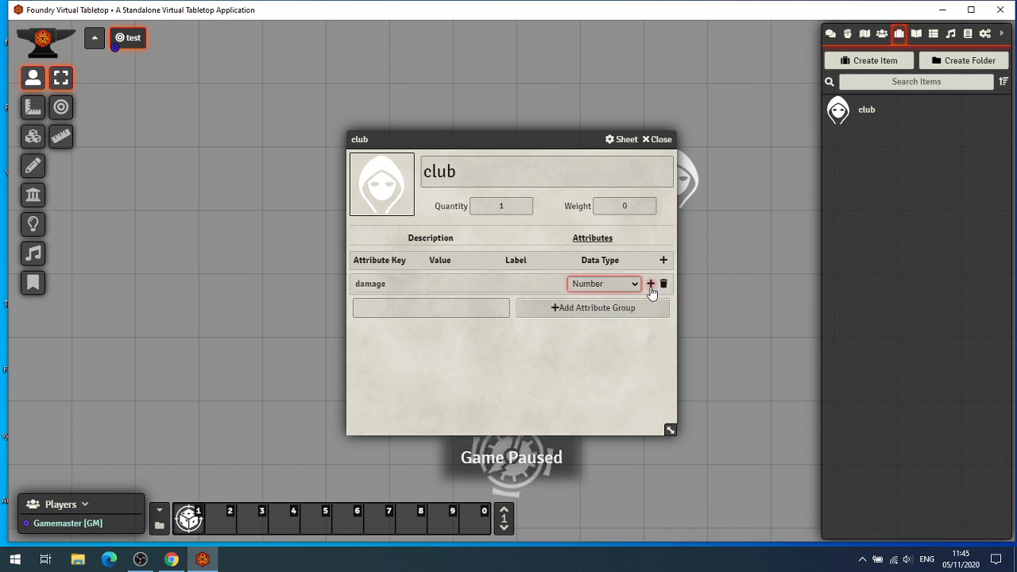
left_click(651, 284)
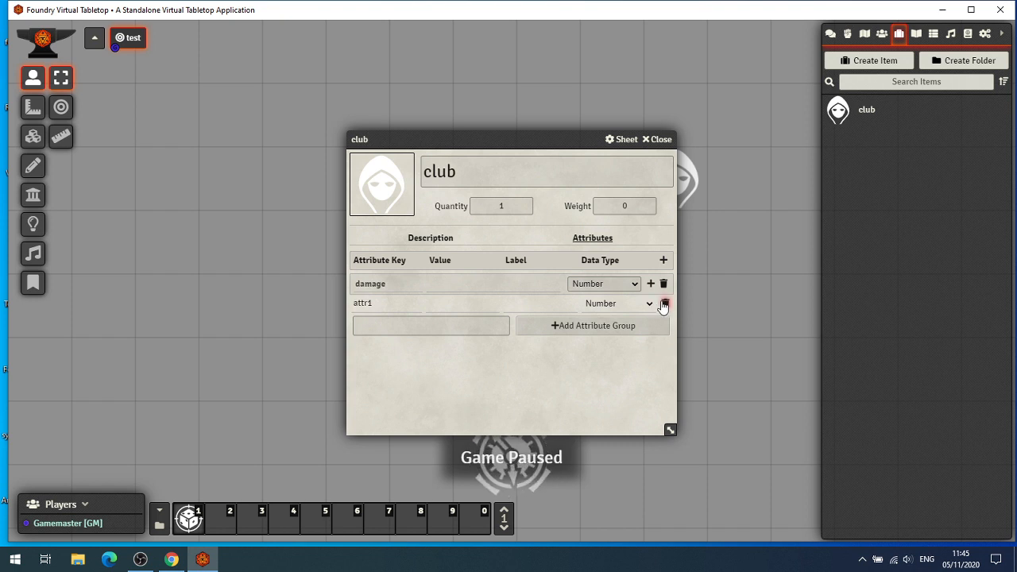
left_click(664, 304)
Set the damage group's data type to Formula and add an attribute to it with the key club_dmg.
left_click(635, 284)
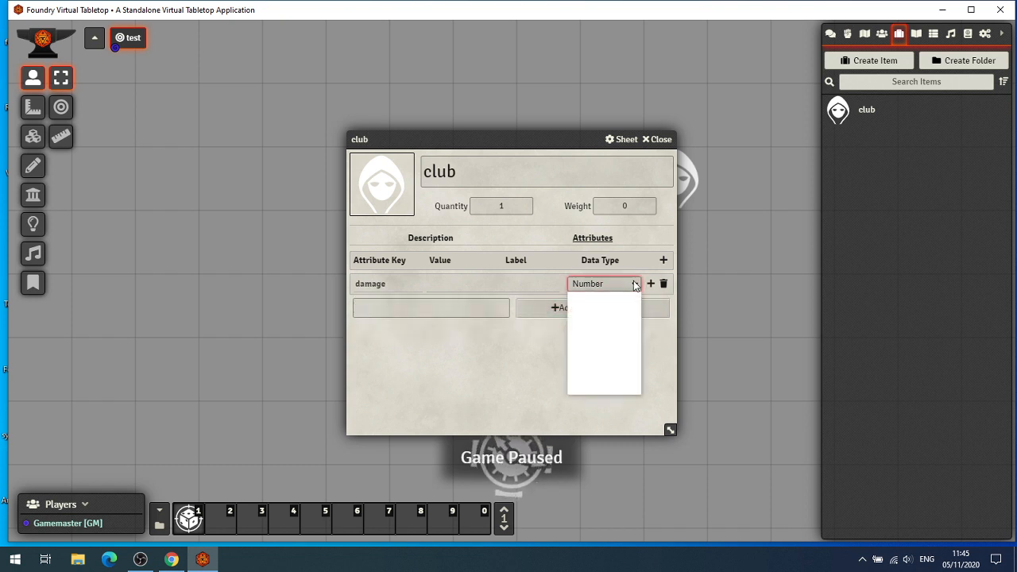
left_click(601, 364)
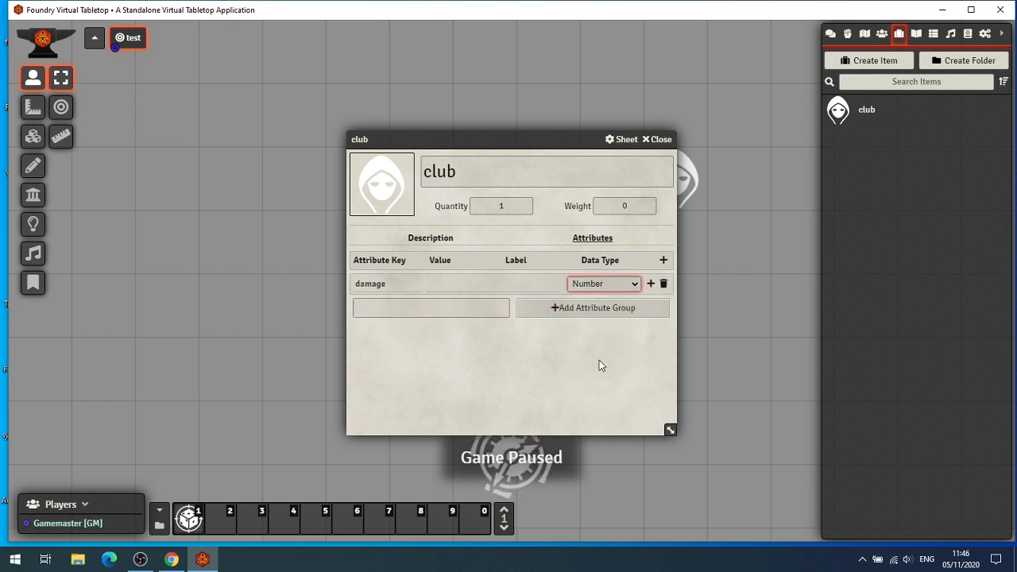
left_click(651, 284)
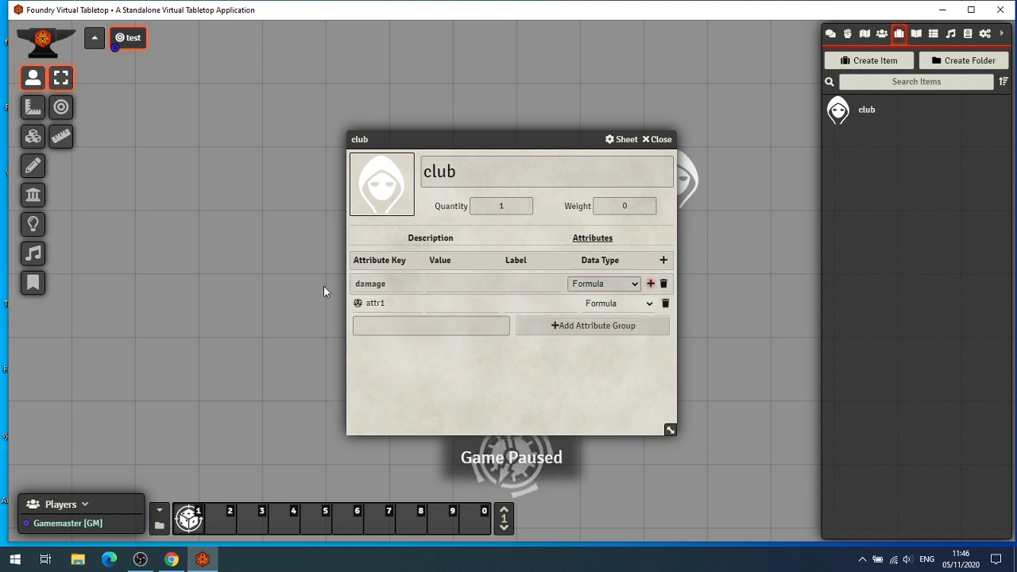
left_click(412, 307)
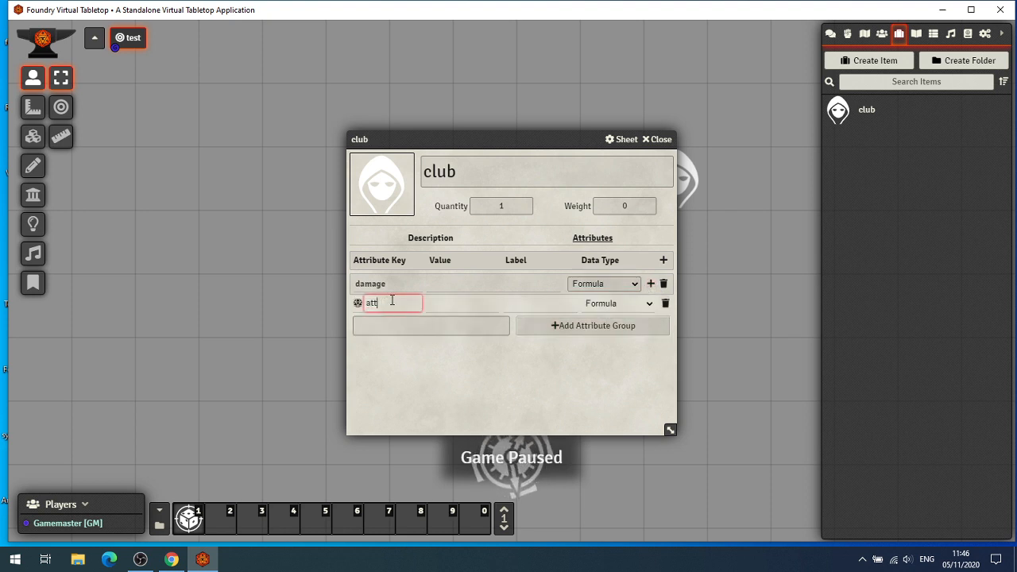
key("BackSpace")
key("BackSpace")
key("BackSpace")
type("club_dmg")
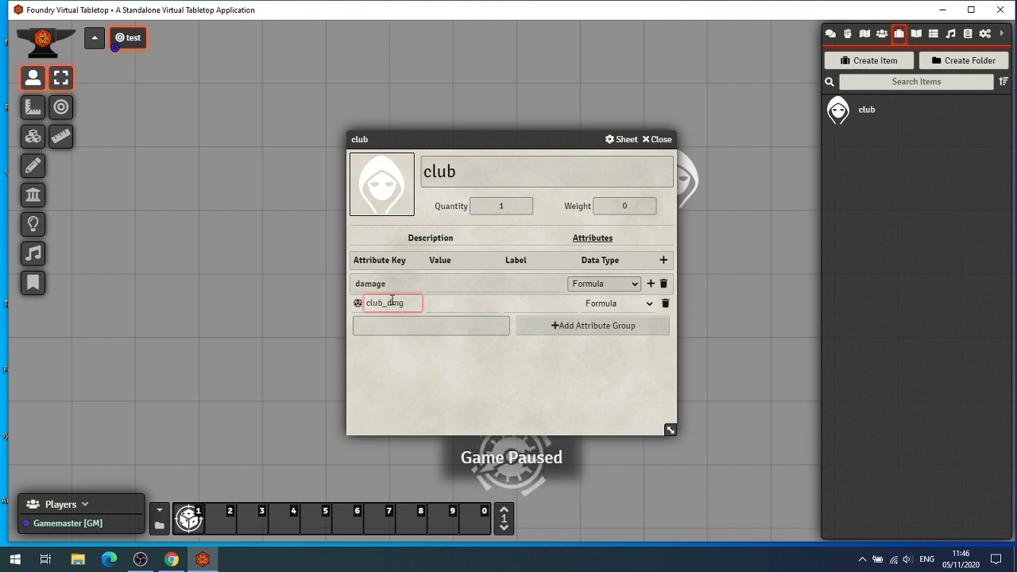
Give the club_dmg attribute the value 1d6 and the label Club Damage.
left_click(456, 305)
left_click(455, 303)
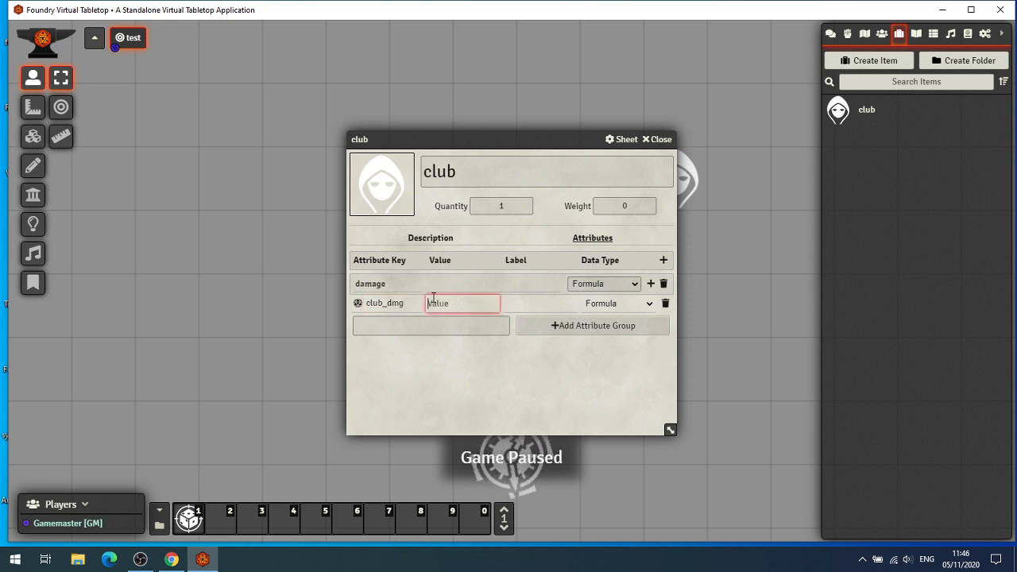
type("1d6")
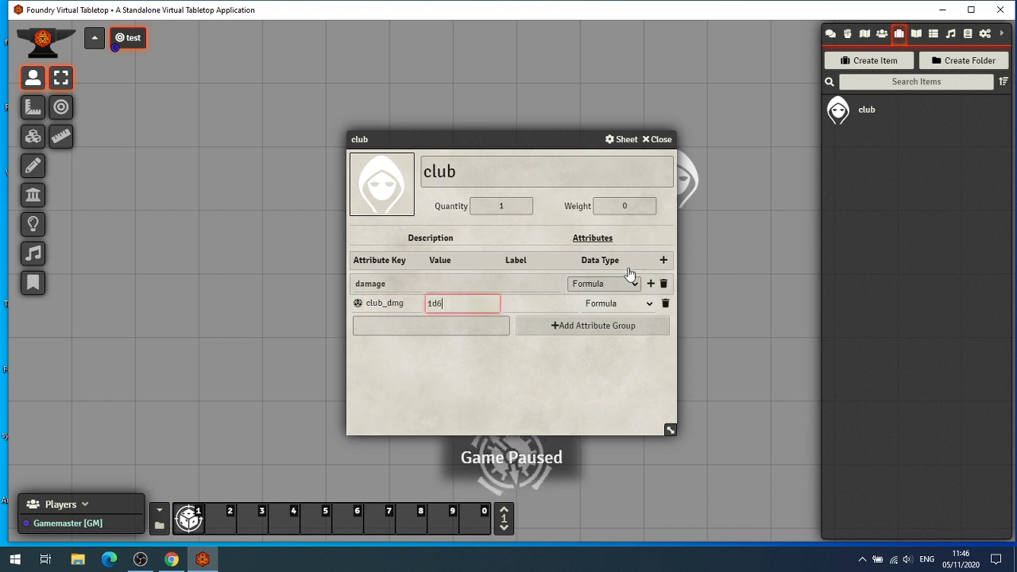
left_click(535, 302)
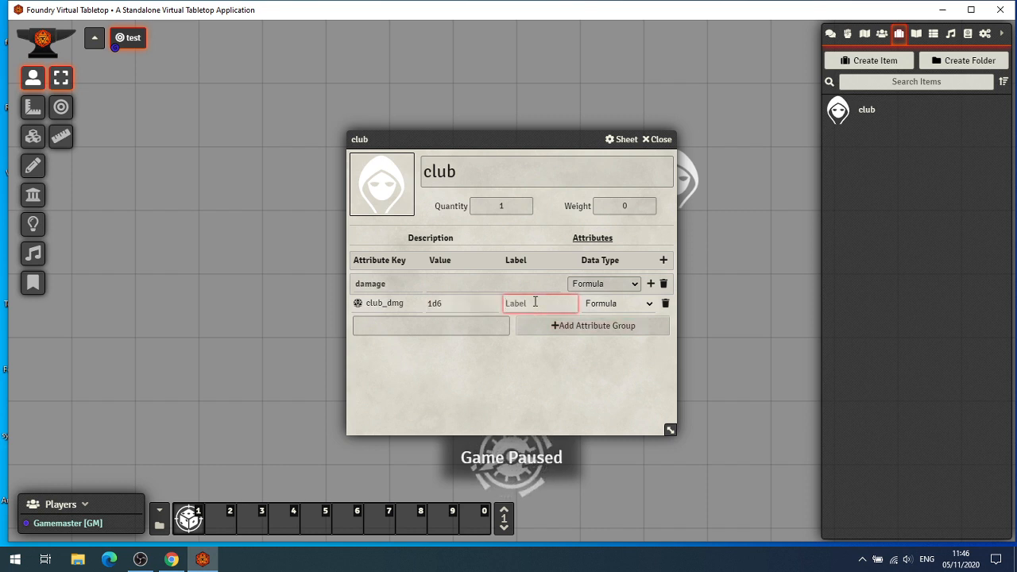
type("Club Damage")
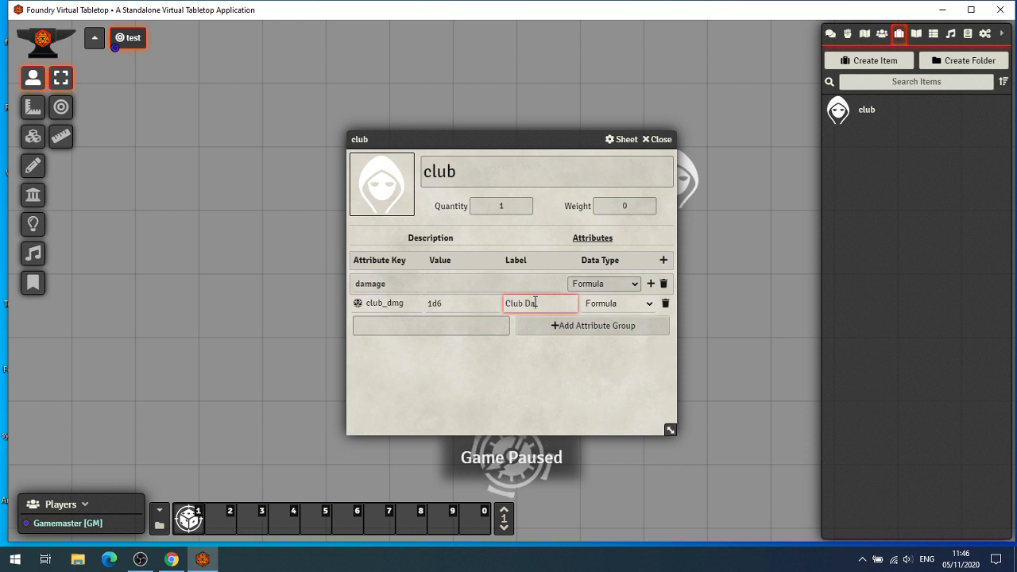
left_click(534, 379)
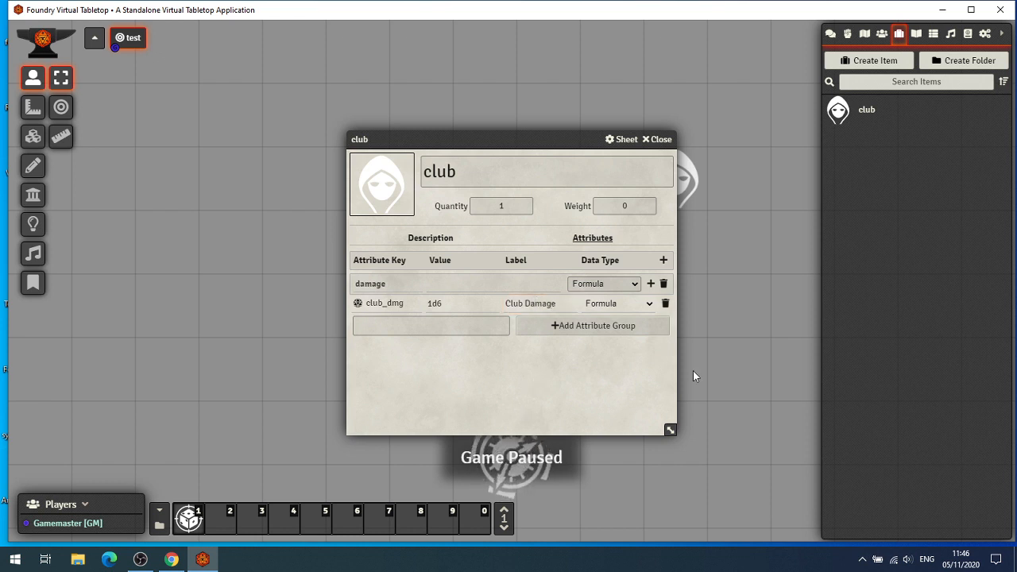
Roll the club_dmg formula from the club's sheet with the chat log shown, and close the sheet.
left_click(438, 242)
left_click(602, 244)
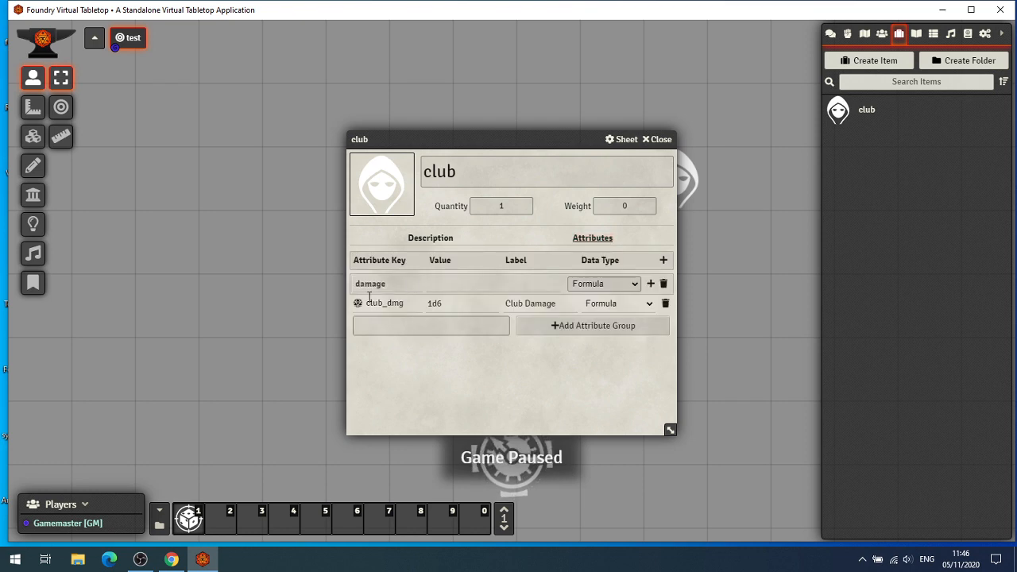
left_click(830, 35)
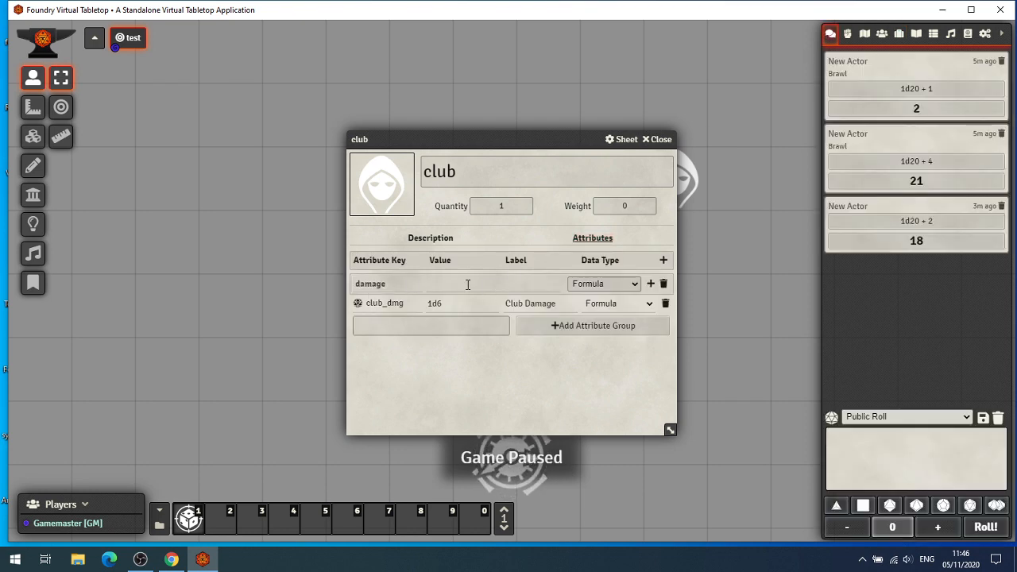
left_click(357, 305)
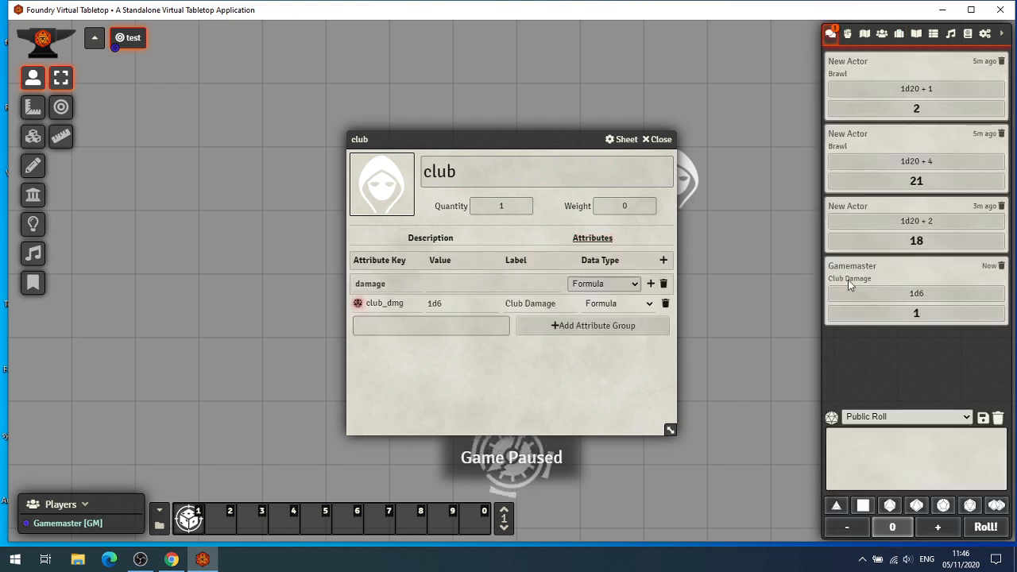
left_click(657, 140)
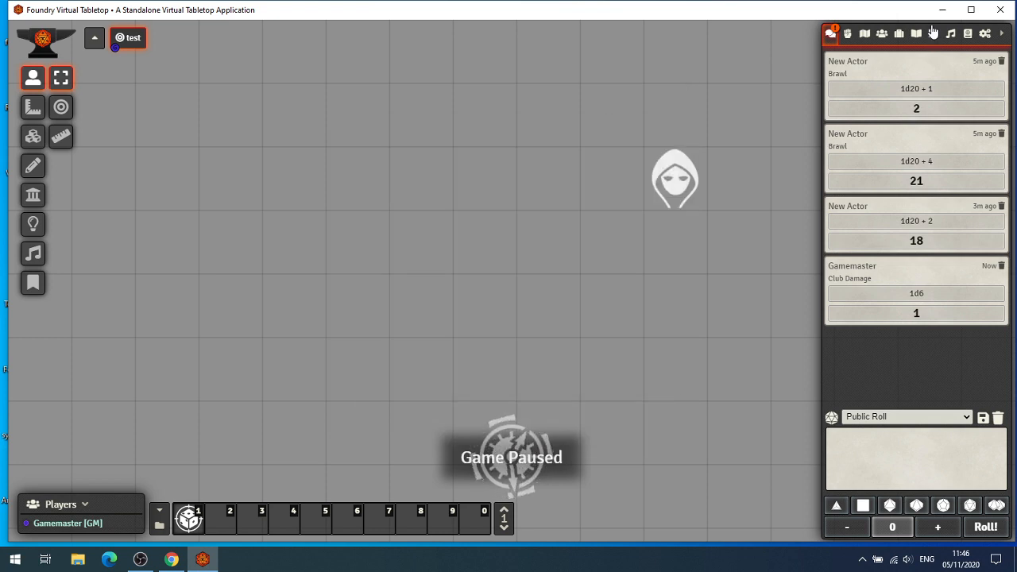
Open the sheet of the character based on the pc template and add the club to its items.
left_click(882, 35)
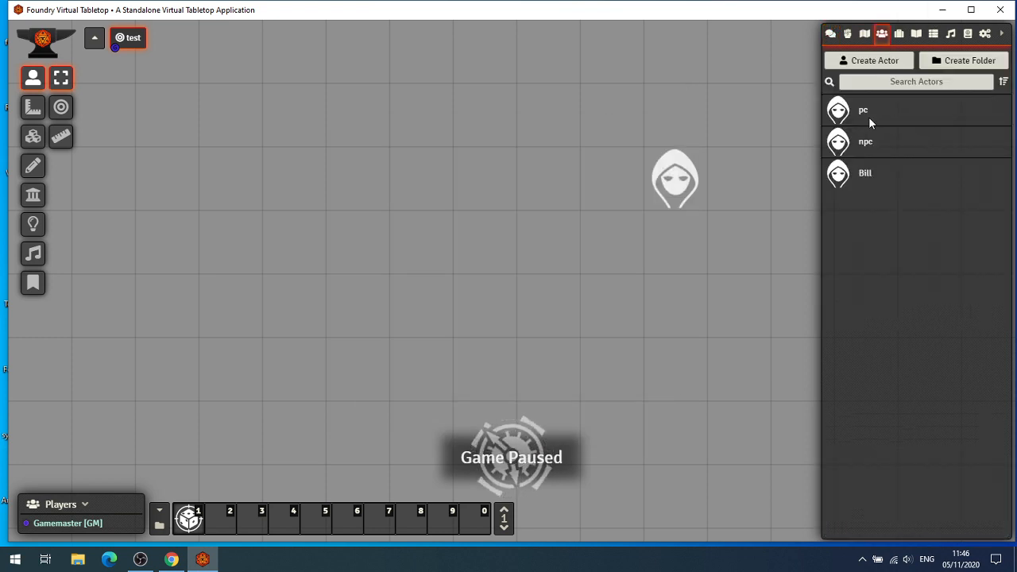
left_click(865, 178)
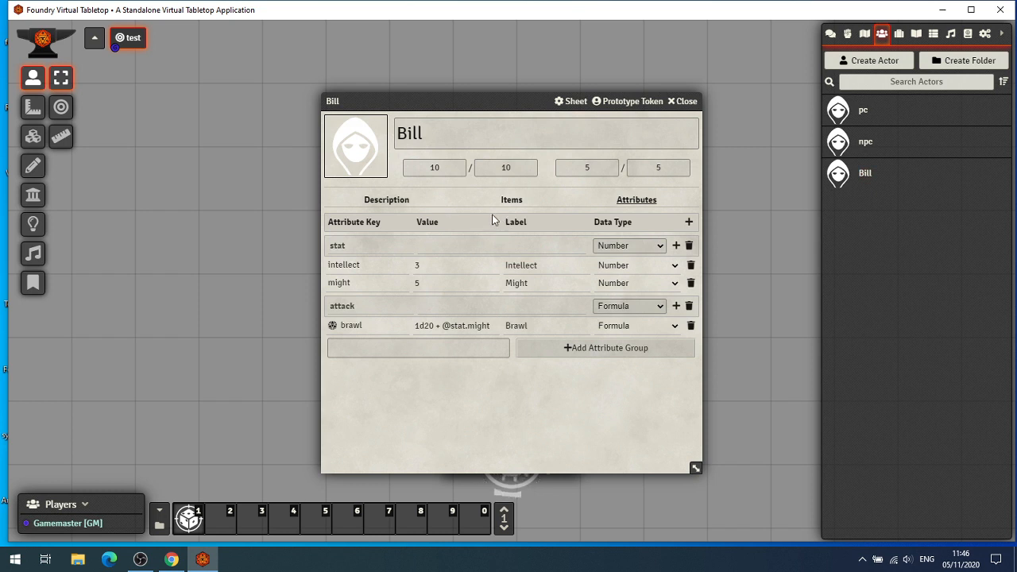
left_click(511, 199)
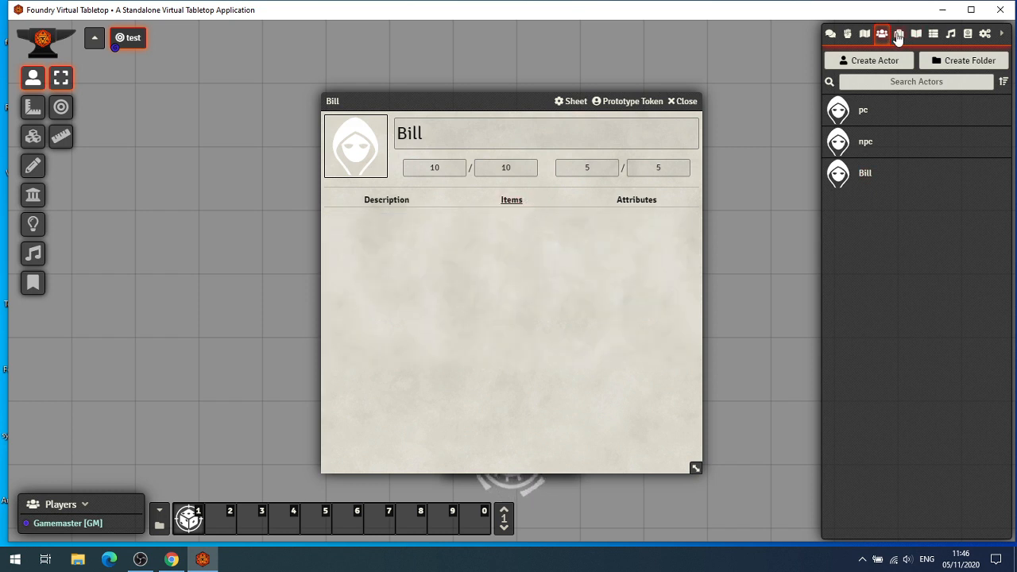
left_click(899, 33)
left_click_drag(844, 117, 480, 279)
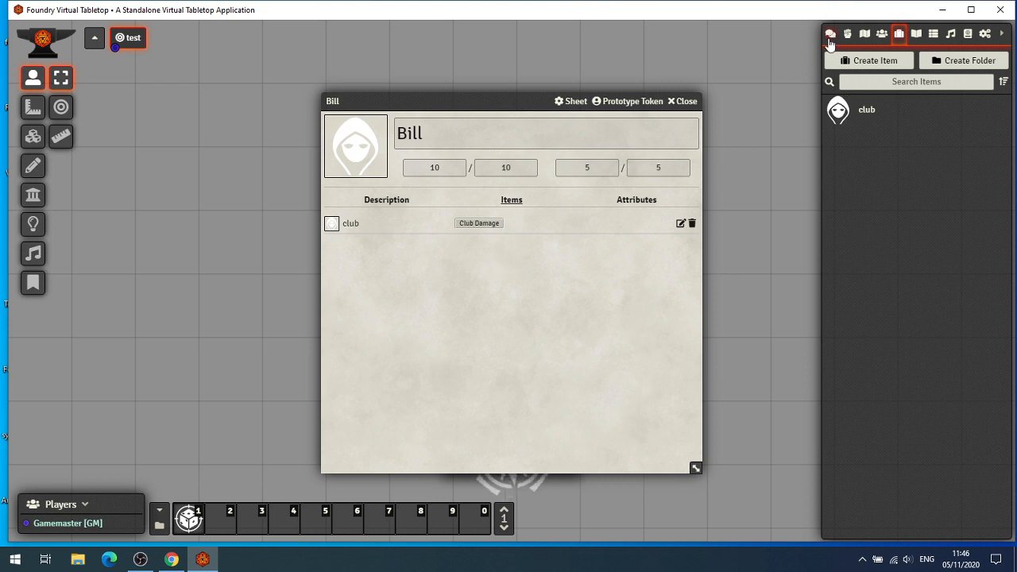
Roll Club Damage from the character's items with the chat log shown, and delete the club from the character.
left_click(830, 36)
left_click(479, 223)
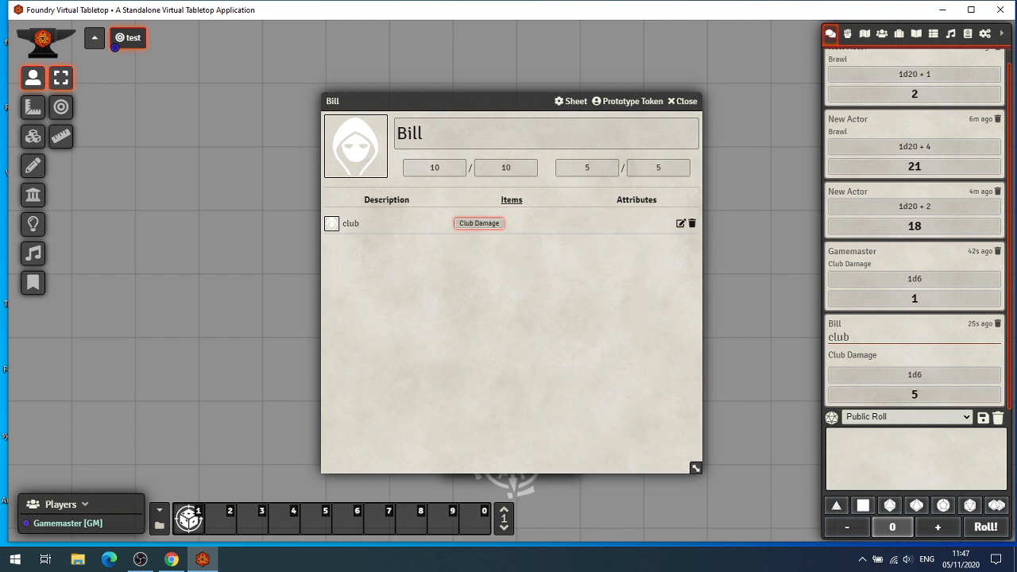
left_click(690, 224)
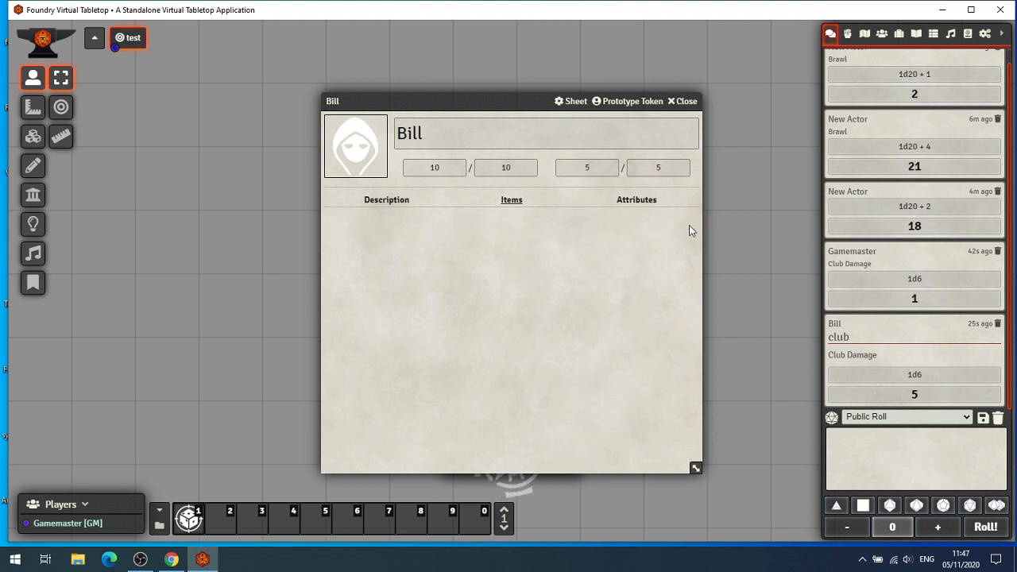
Create a new item in the items directory and name it sword.
left_click(901, 35)
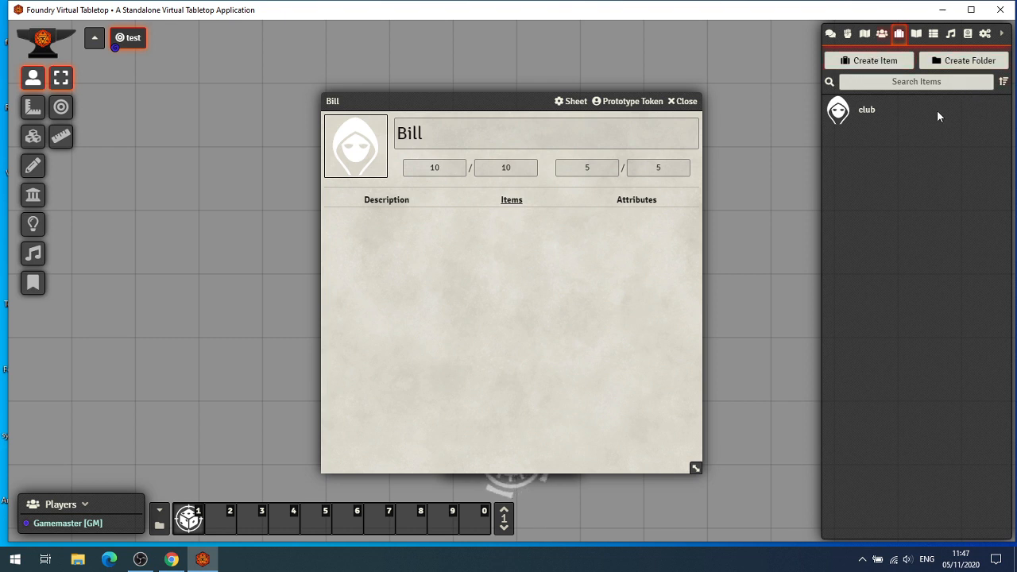
left_click(873, 61)
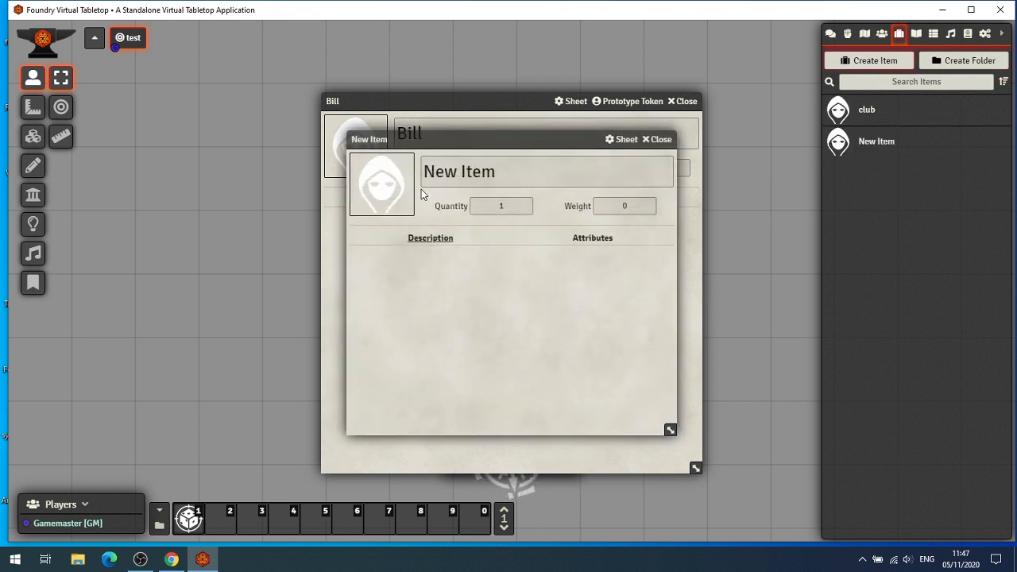
triple_click(541, 177)
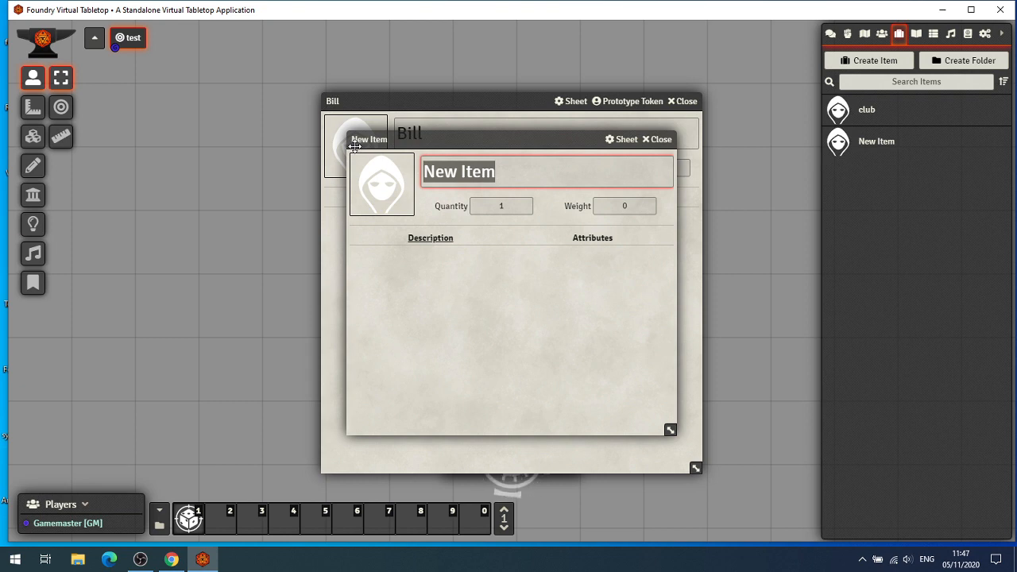
type("Mag")
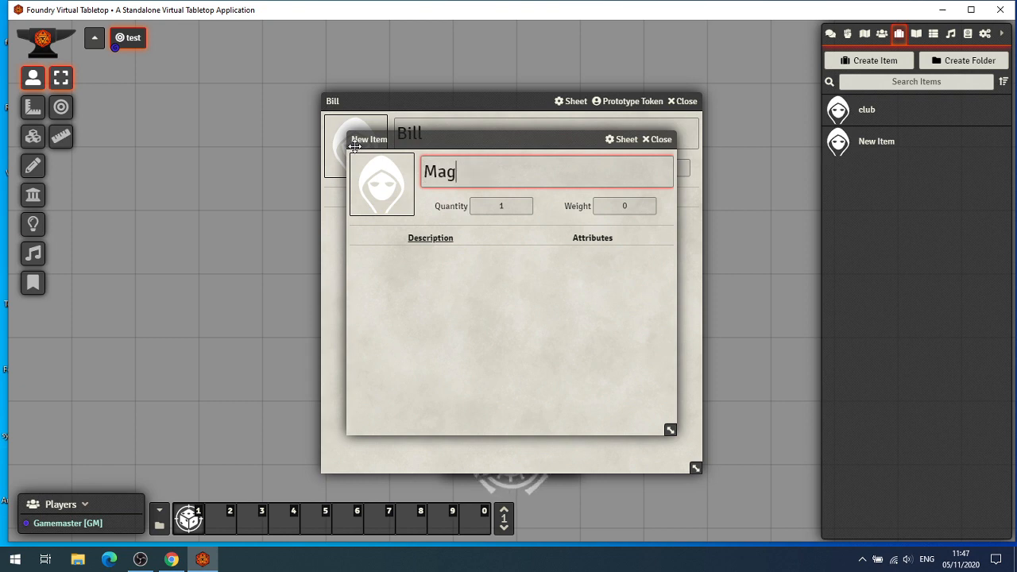
type("ic_")
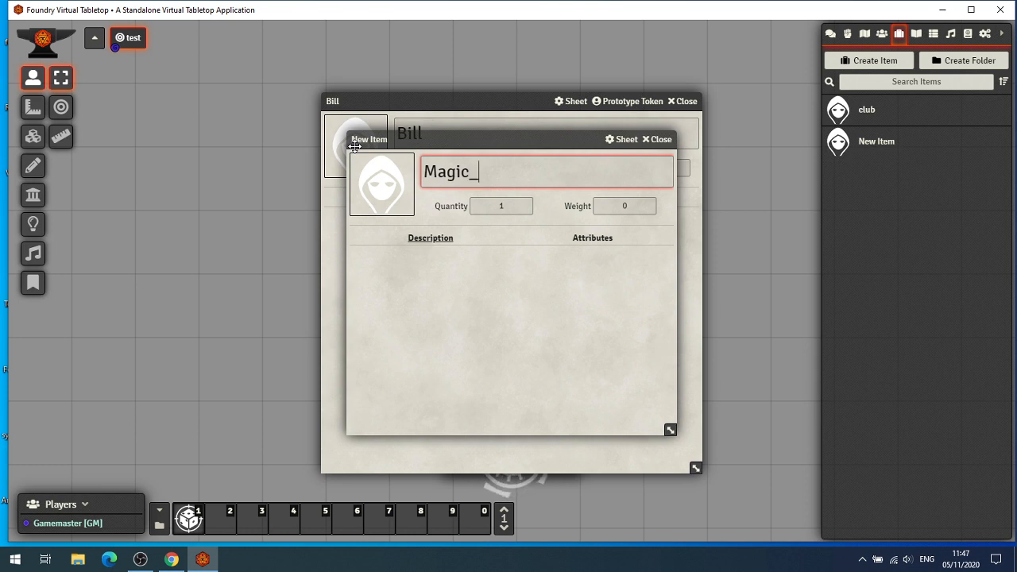
key("BackSpace")
key("BackSpace")
key("BackSpace")
key("BackSpace")
key("BackSpace")
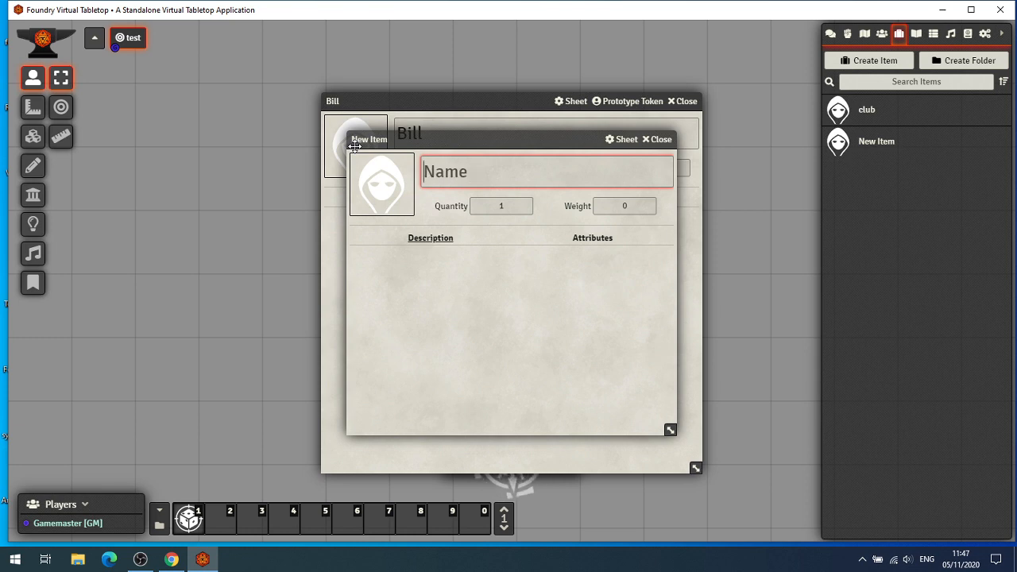
type("Sword")
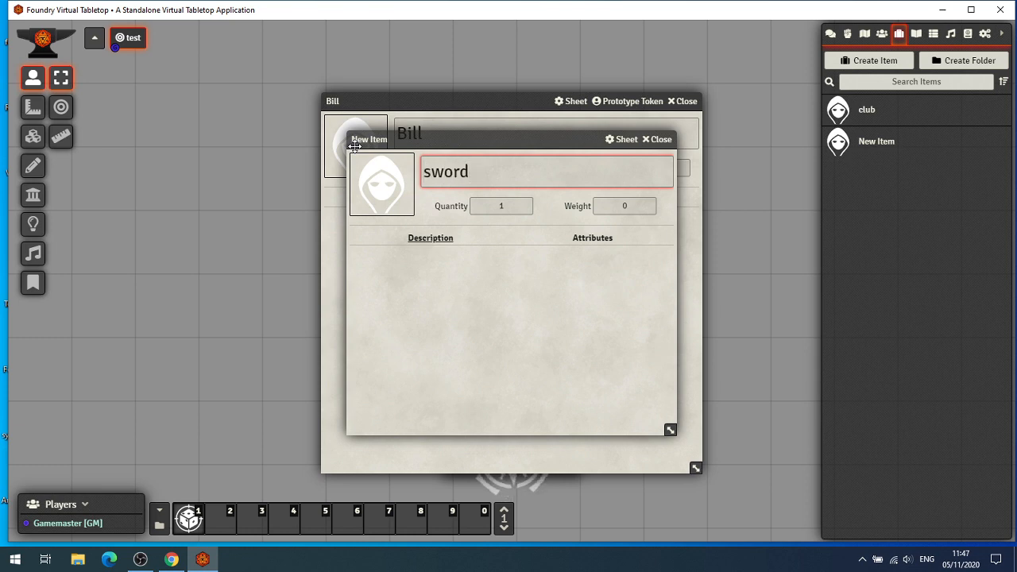
Add an attribute group named damage to the sword.
left_click(590, 241)
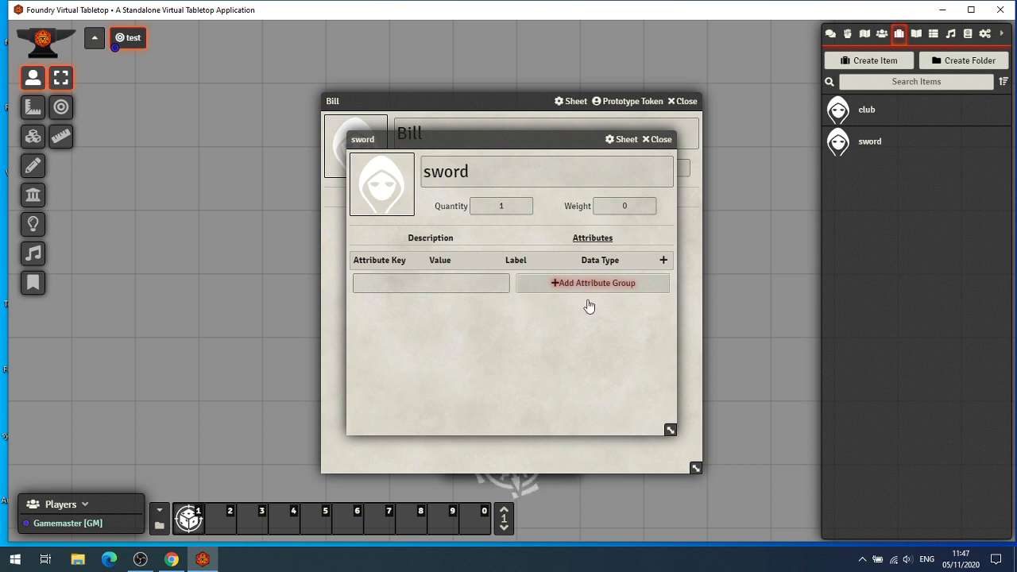
left_click(415, 278)
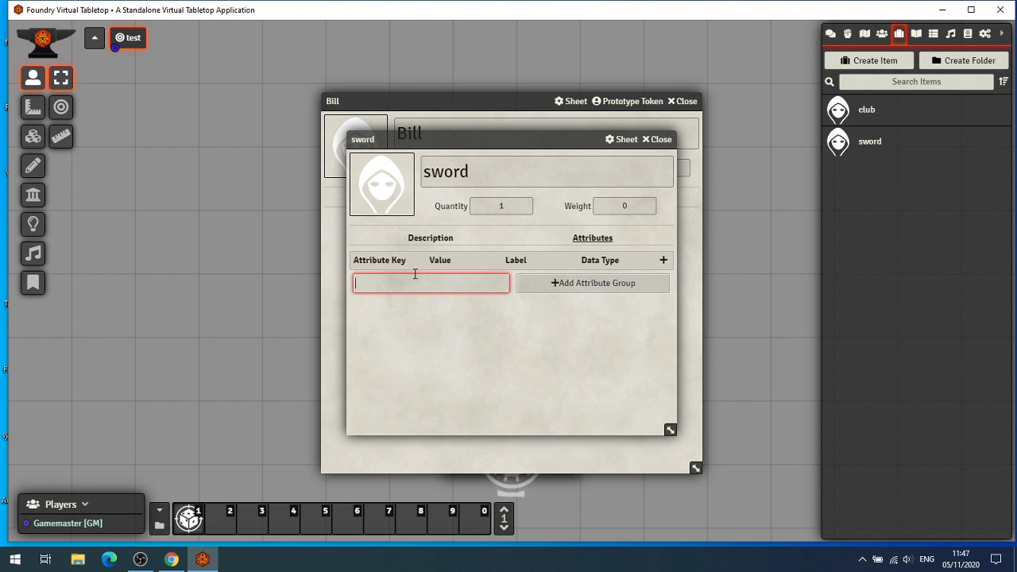
type("damage")
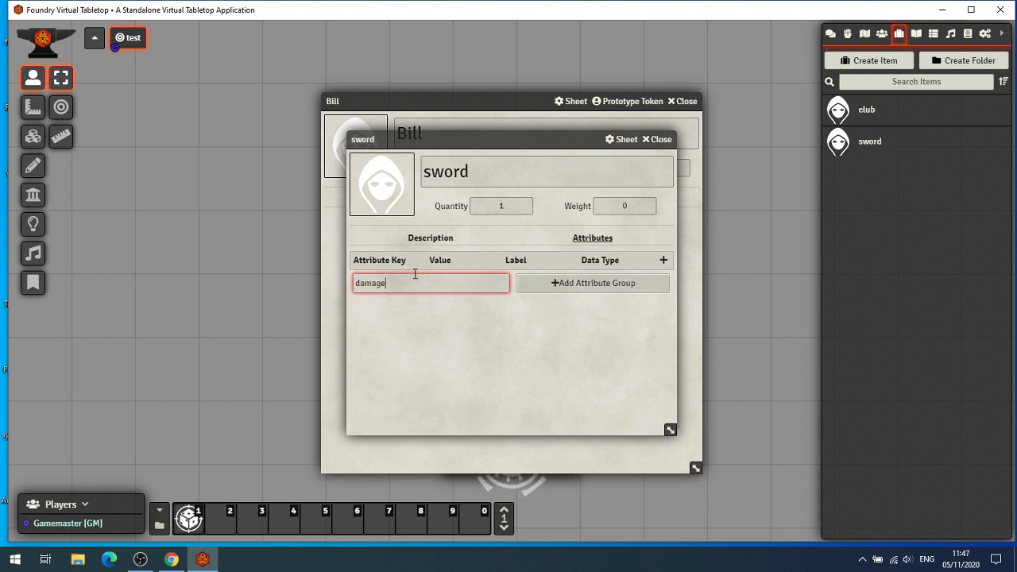
left_click(560, 285)
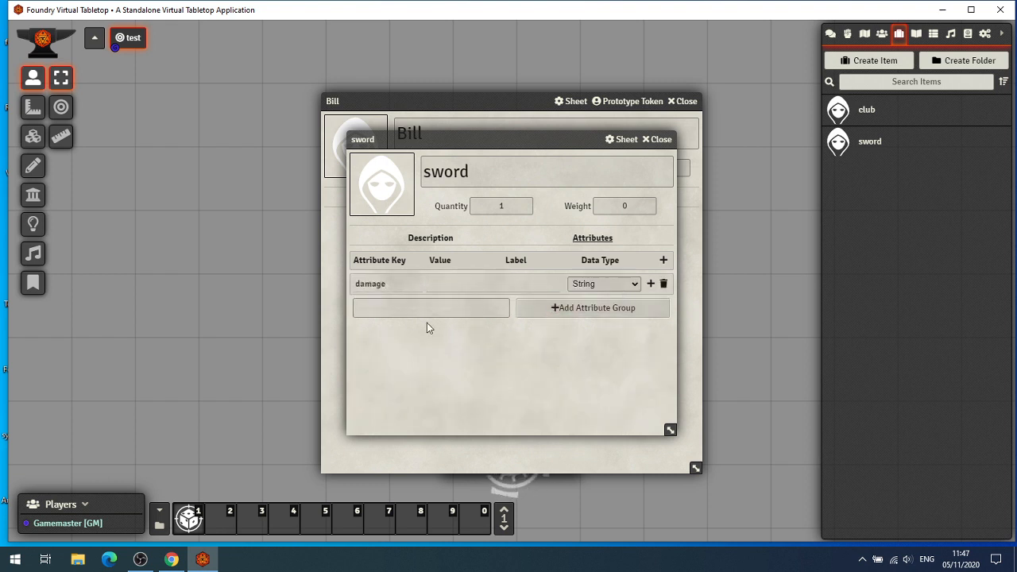
left_click(404, 311)
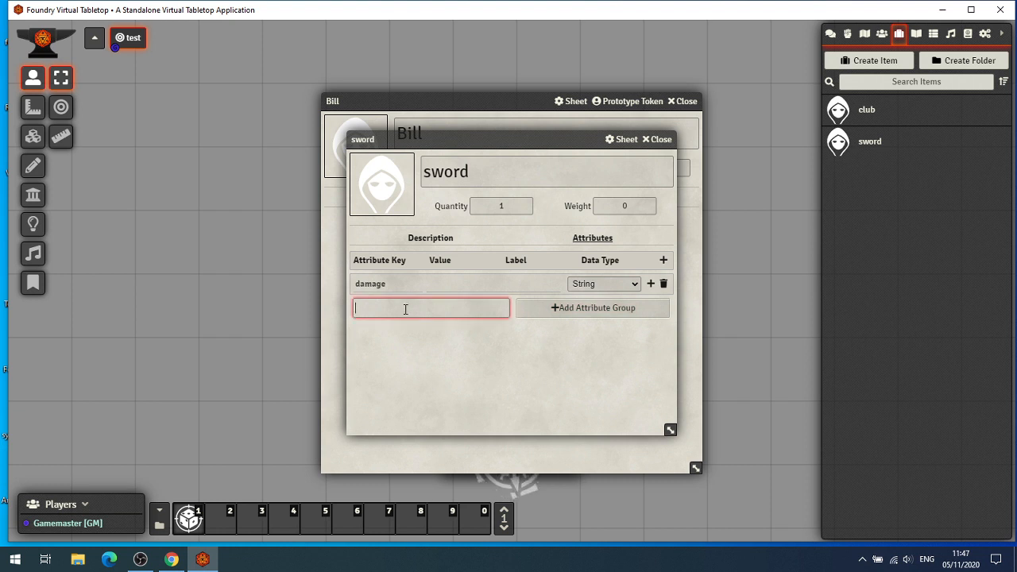
type("sword_str")
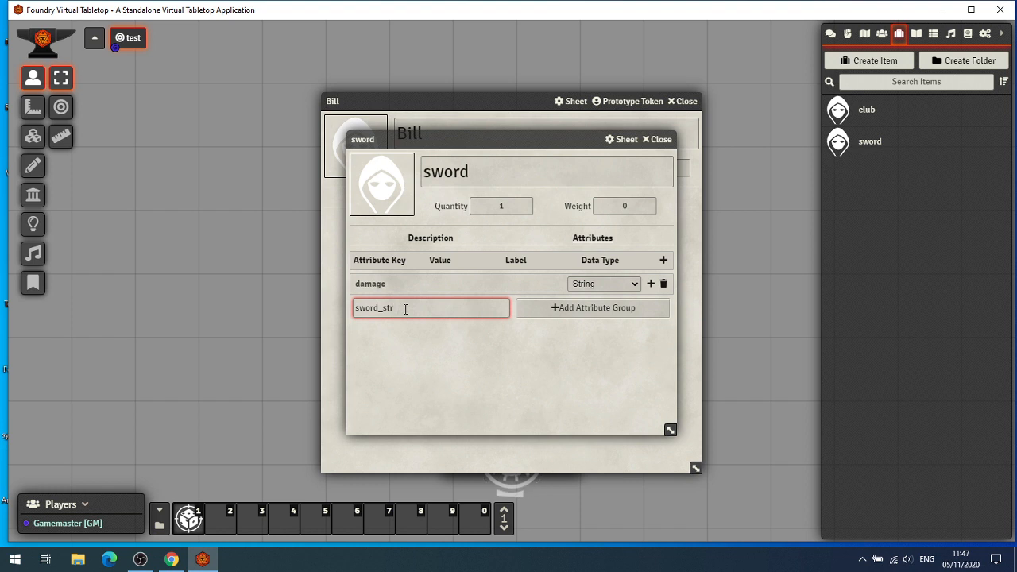
key("BackSpace")
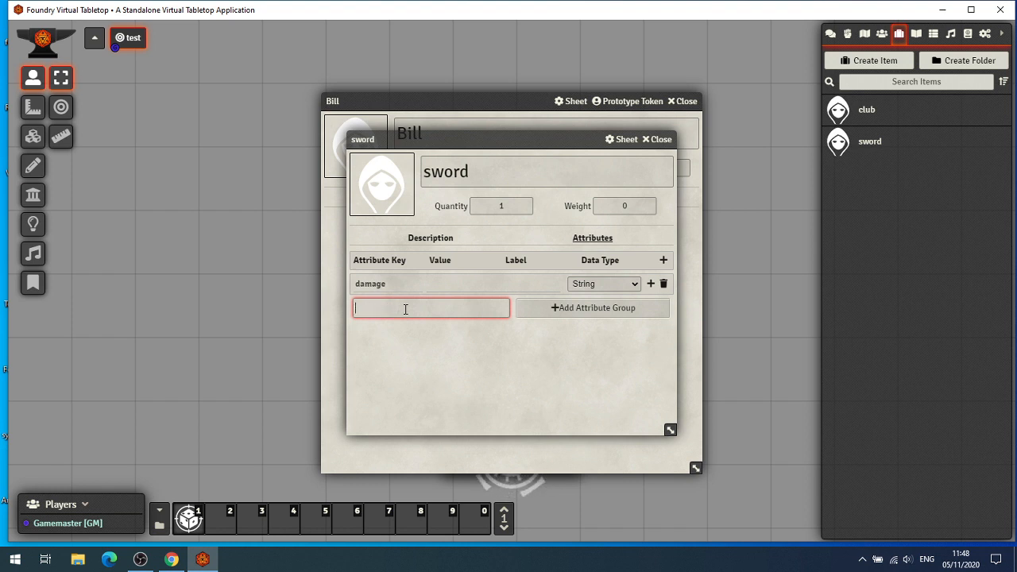
Set the sword's damage group to the Number data type and add a sword_str attribute with the value 1.
left_click(630, 284)
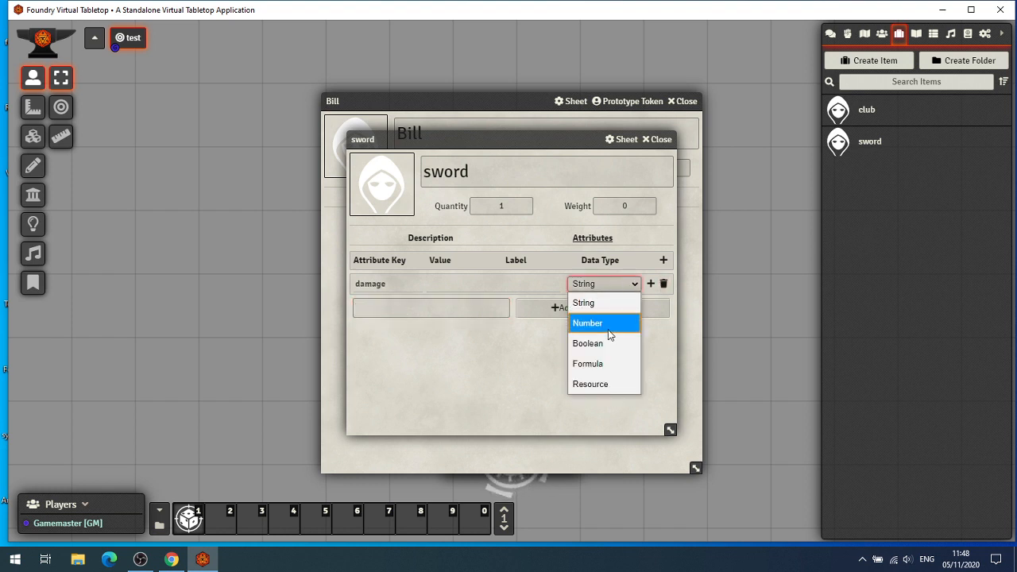
left_click(605, 324)
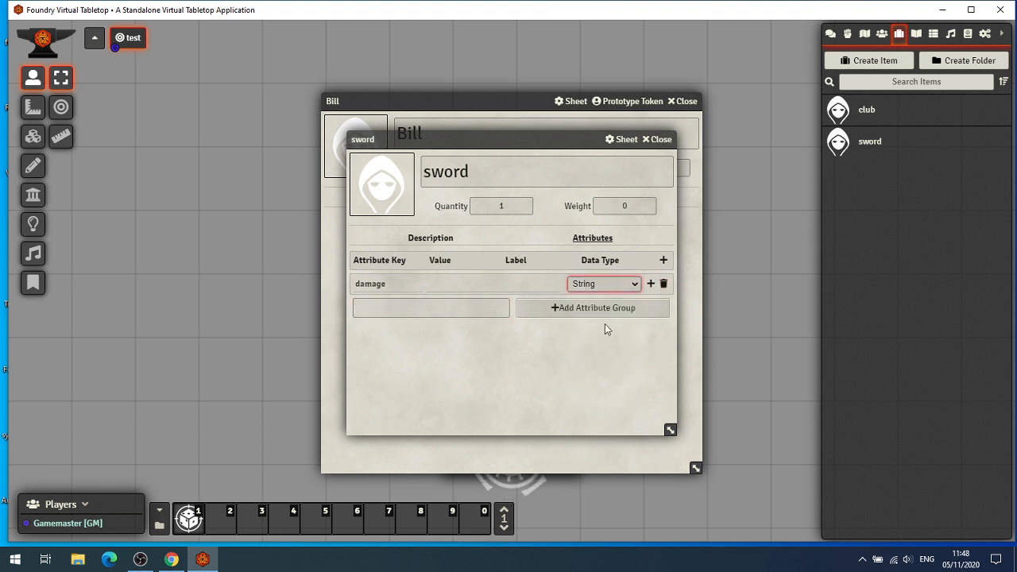
left_click(650, 284)
double_click(387, 303)
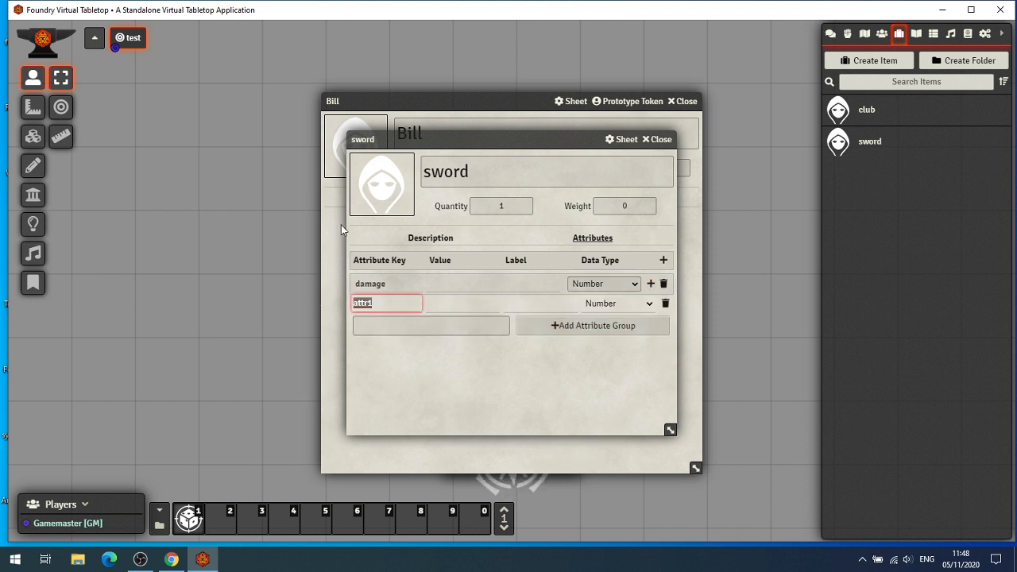
type("sw")
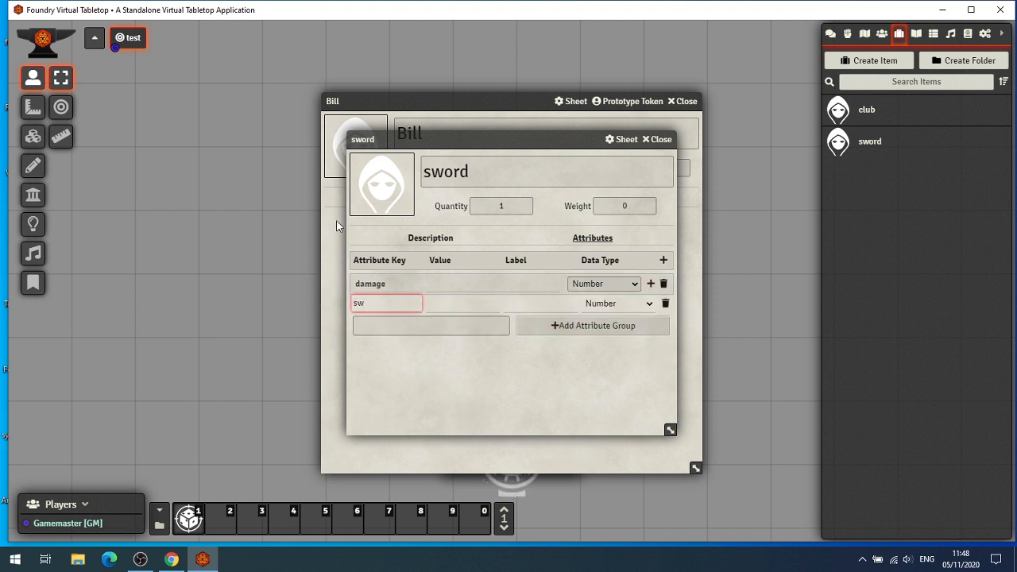
type("ord_str")
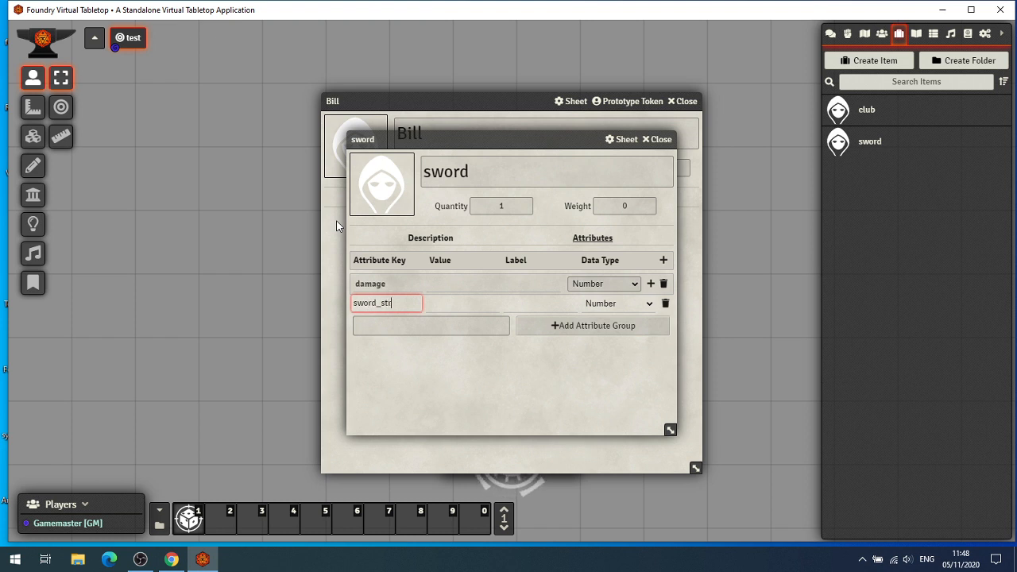
left_click(445, 306)
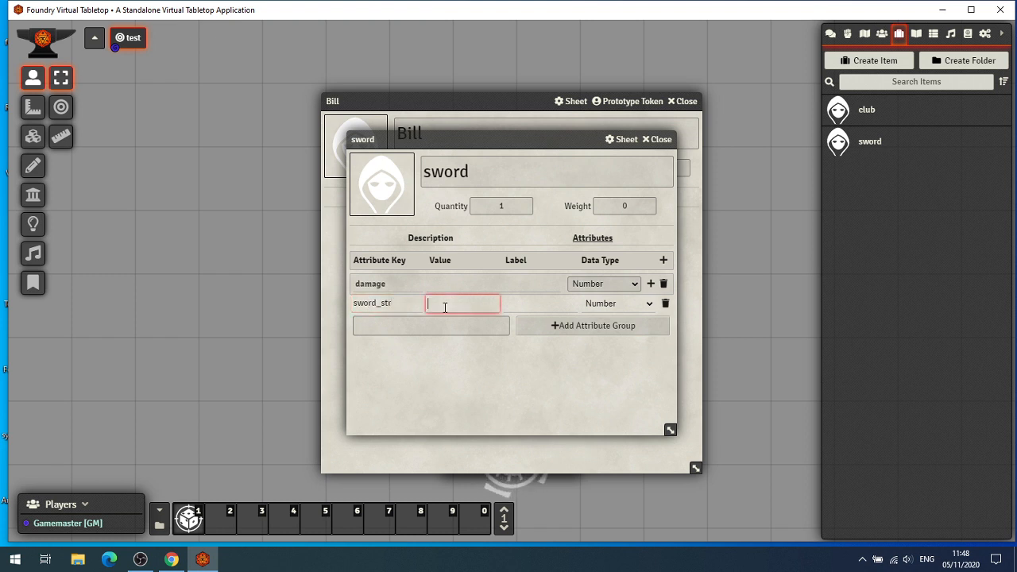
left_click(446, 307)
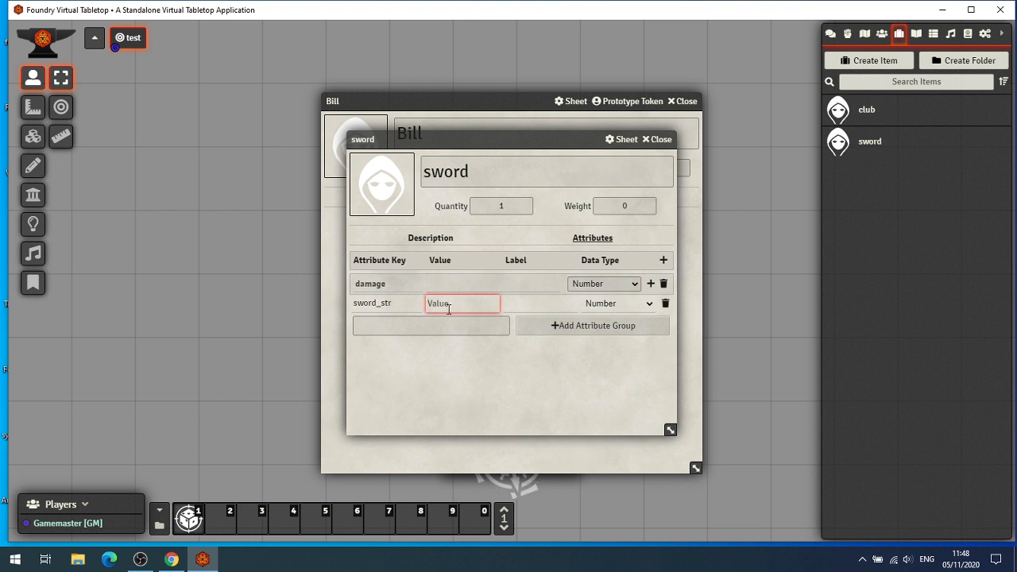
type("1")
Label the sword_str attribute Sword Strength and close the sword's sheet.
left_click(538, 303)
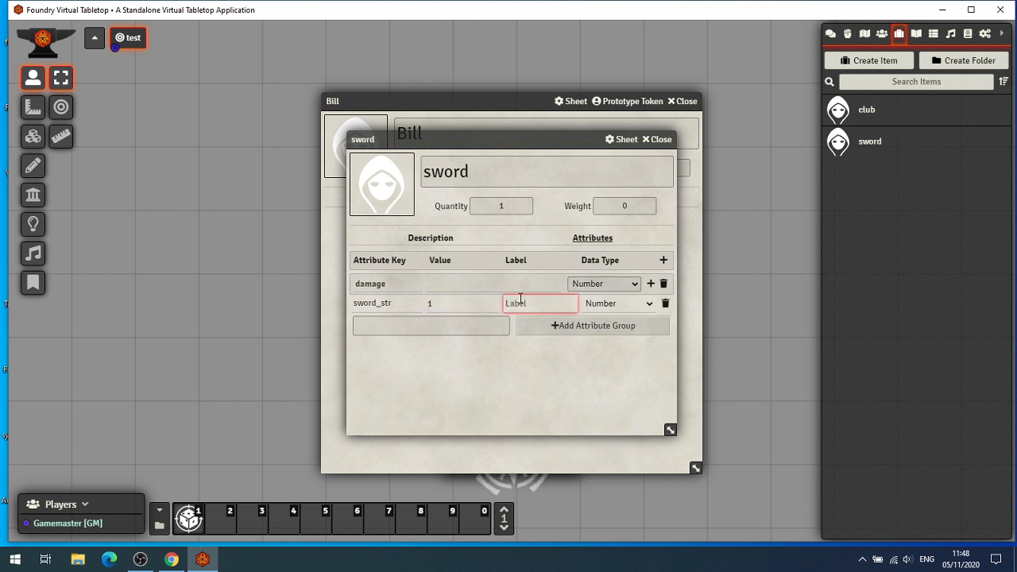
type("Sword Stre")
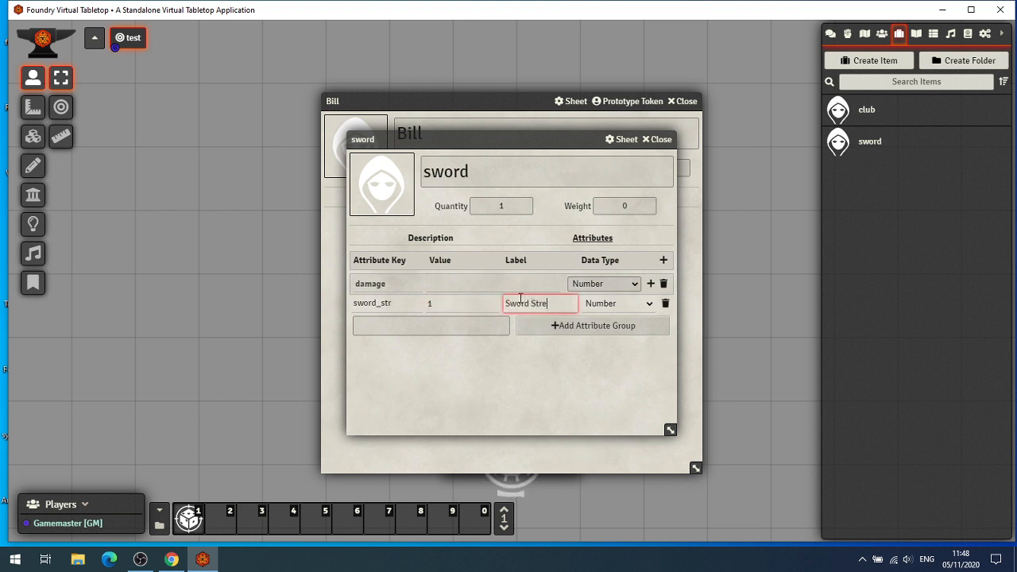
type("nght")
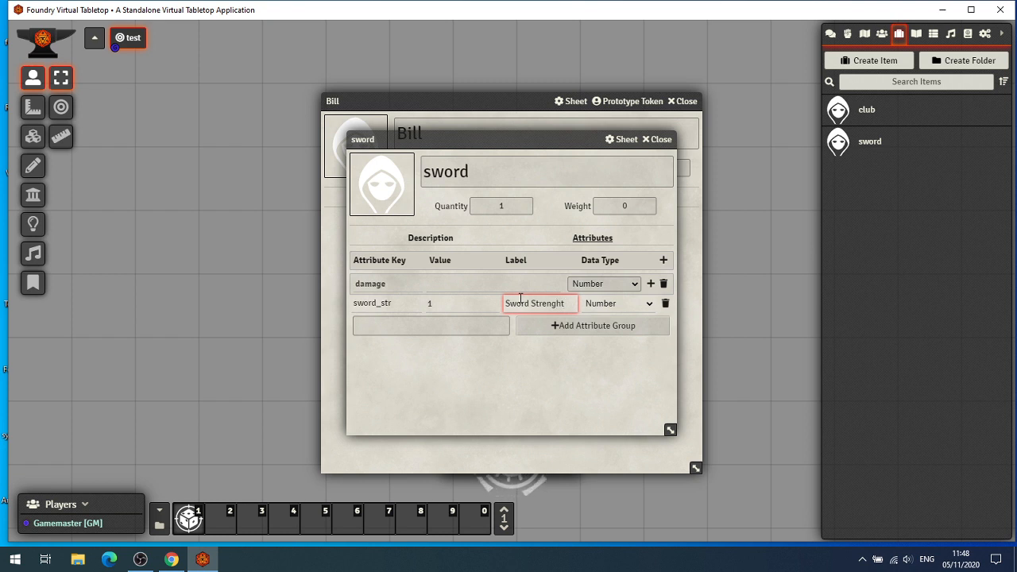
key("BackSpace")
key("BackSpace")
key("BackSpace")
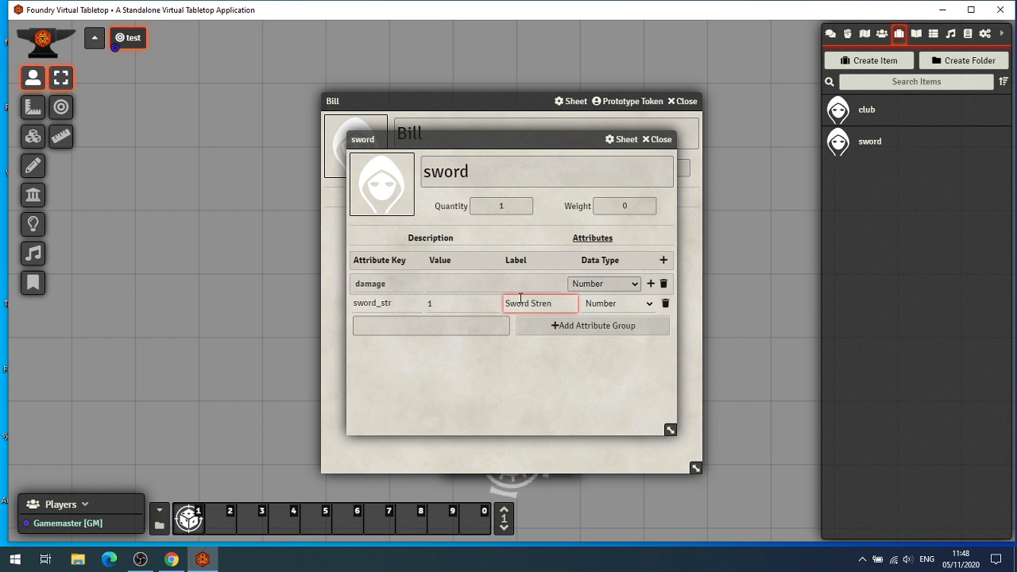
type("th")
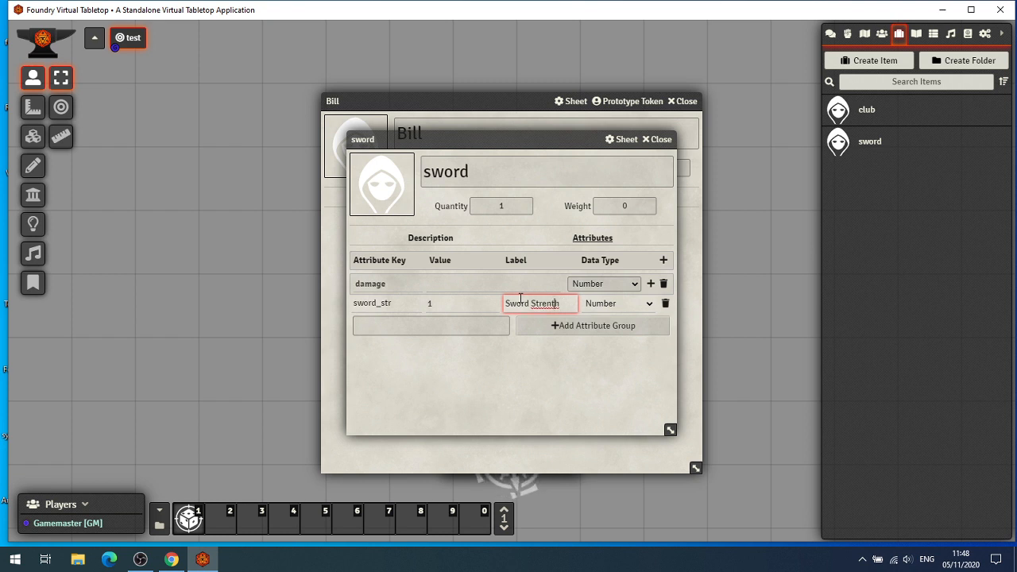
key("Left")
key("Left")
type("g")
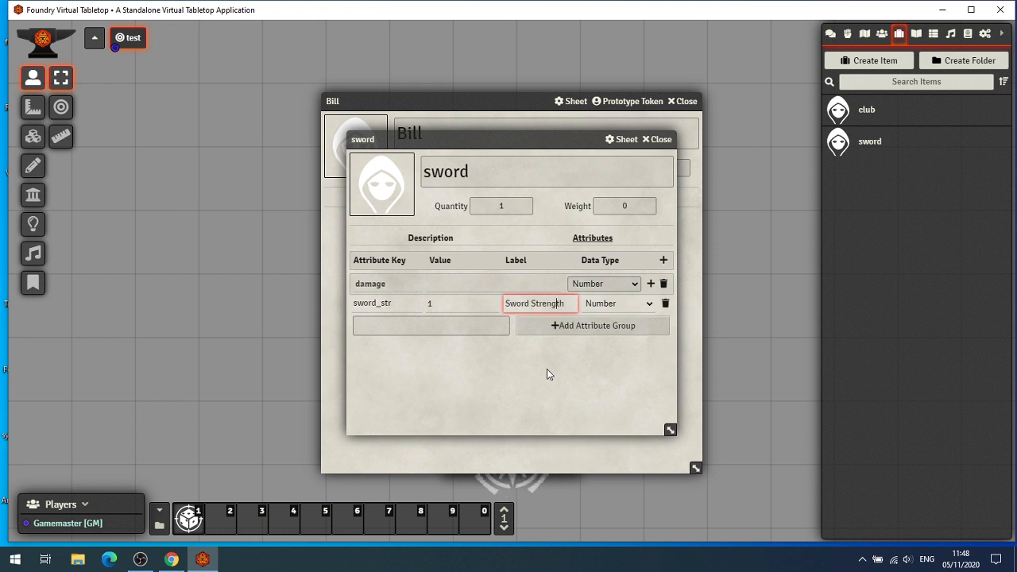
left_click(548, 366)
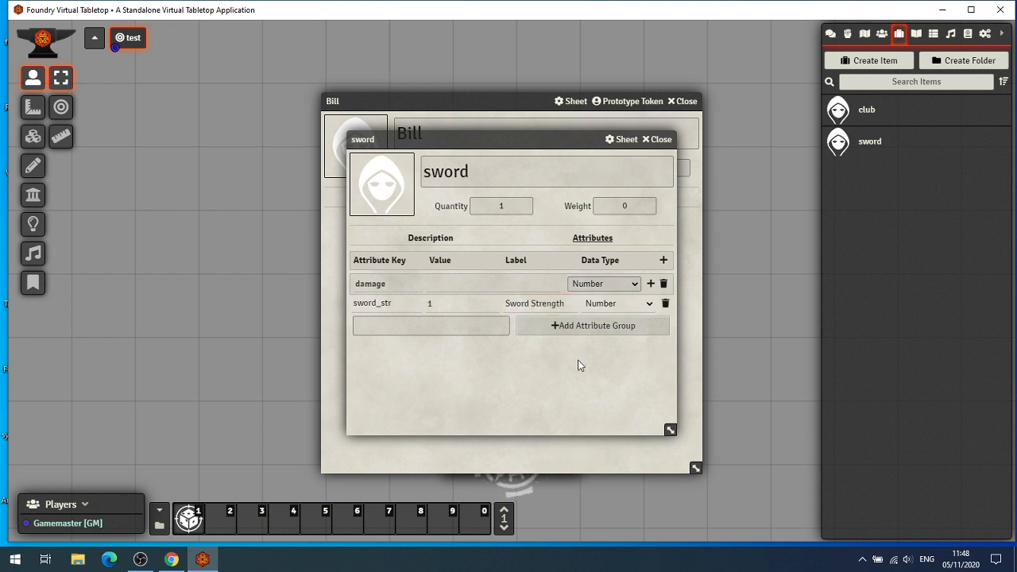
left_click(668, 140)
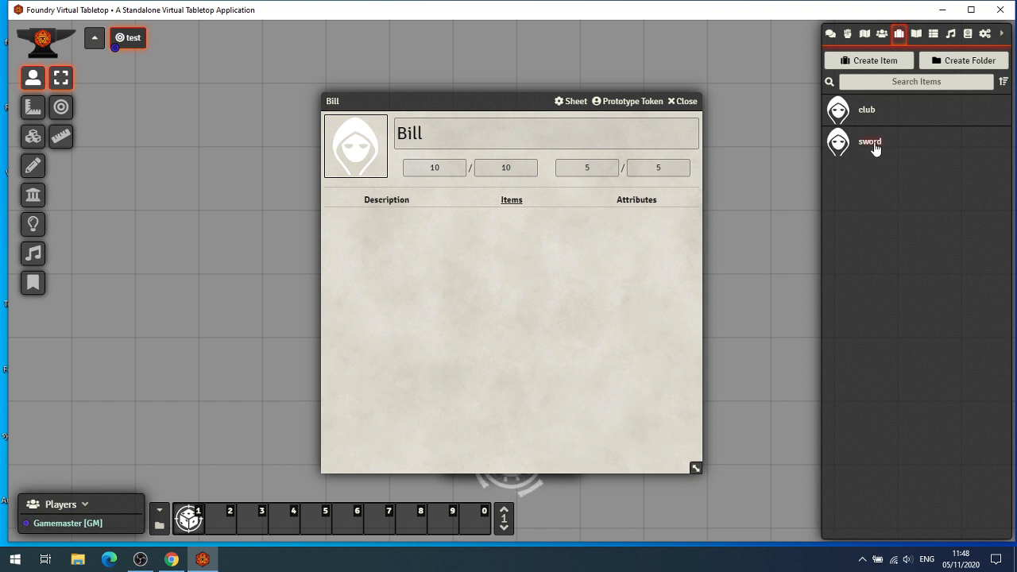
Add the sword to the character's items and show the attributes of that copy beside the character's sheet.
left_click_drag(874, 148, 465, 294)
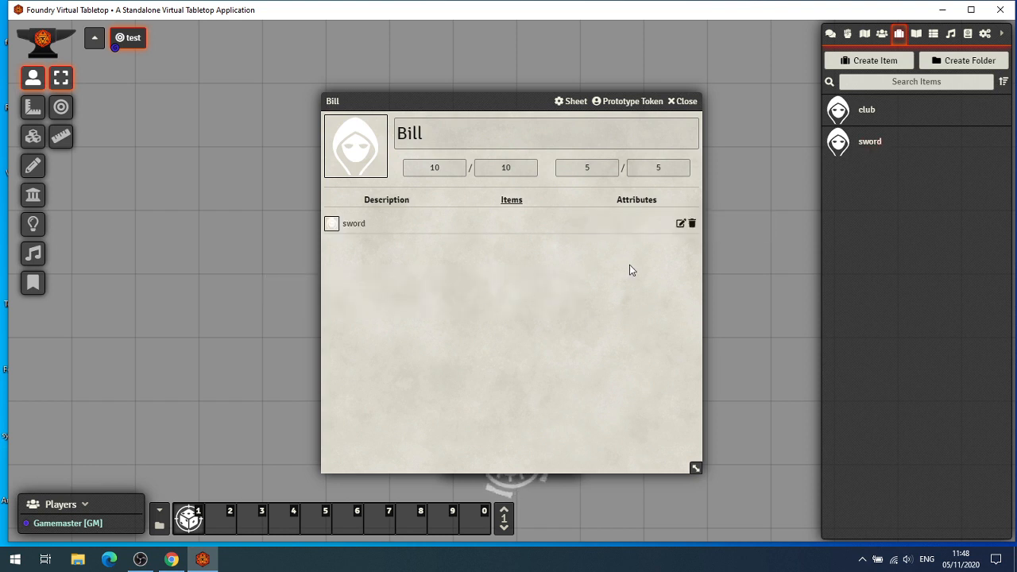
left_click(681, 225)
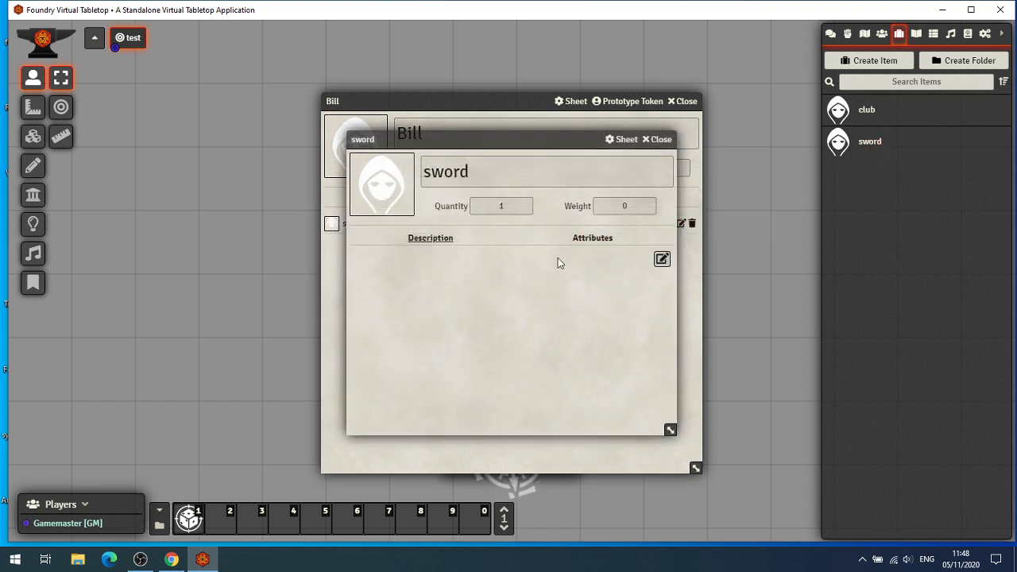
left_click(597, 238)
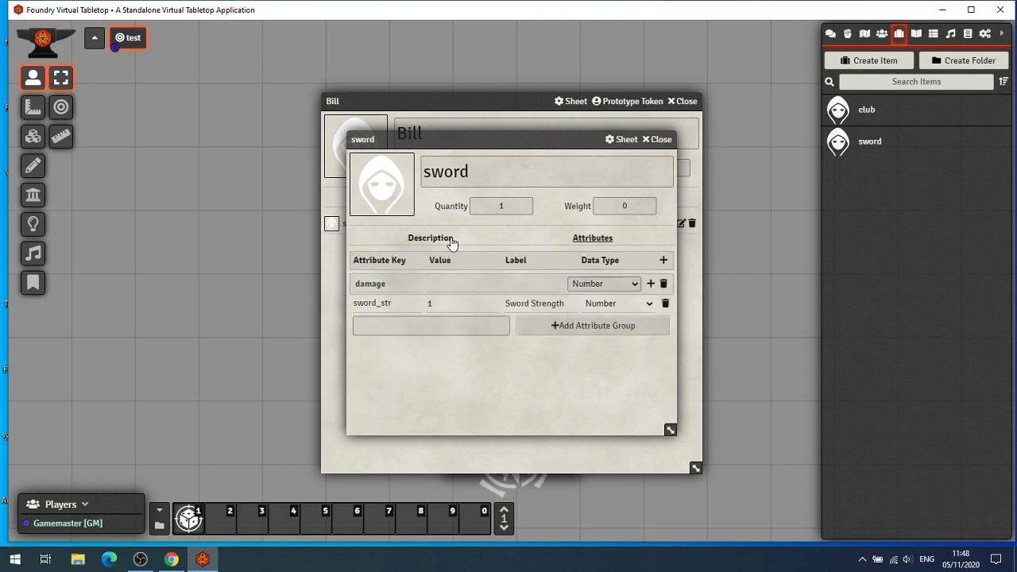
left_click_drag(457, 138, 705, 154)
left_click_drag(460, 93, 260, 98)
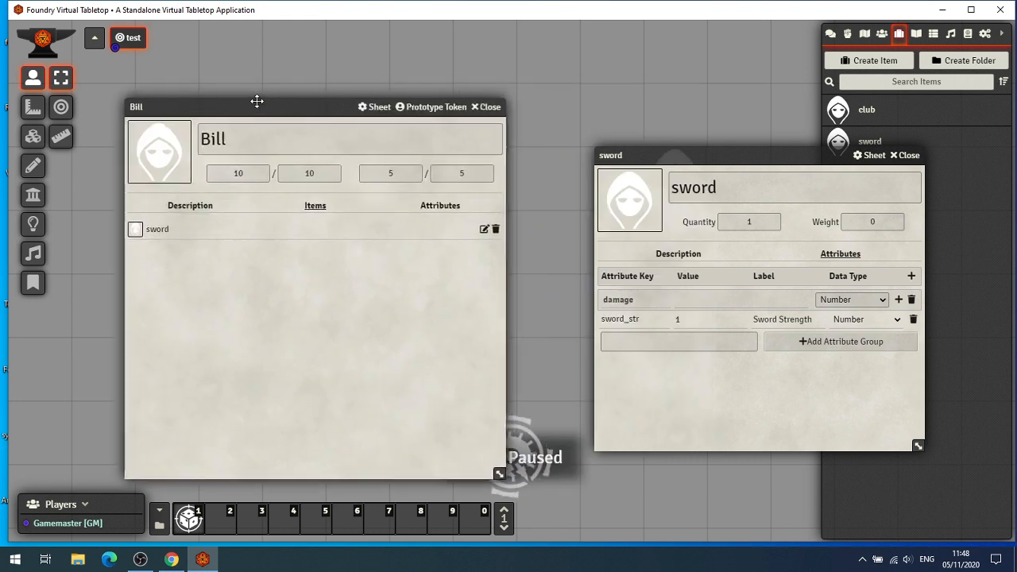
Add an attribute with the key sword to the attack group in the character's attributes.
left_click(435, 209)
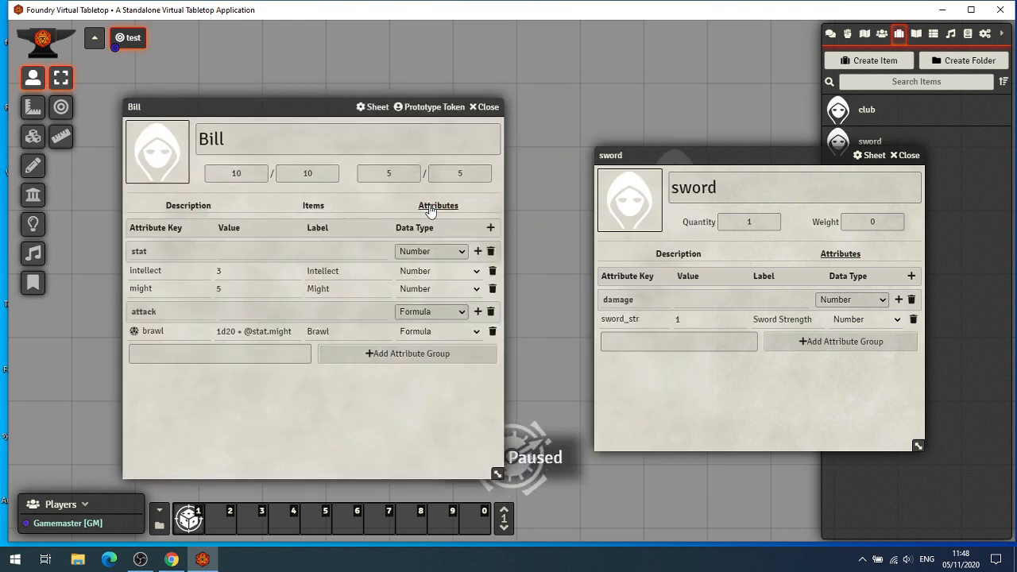
left_click(477, 312)
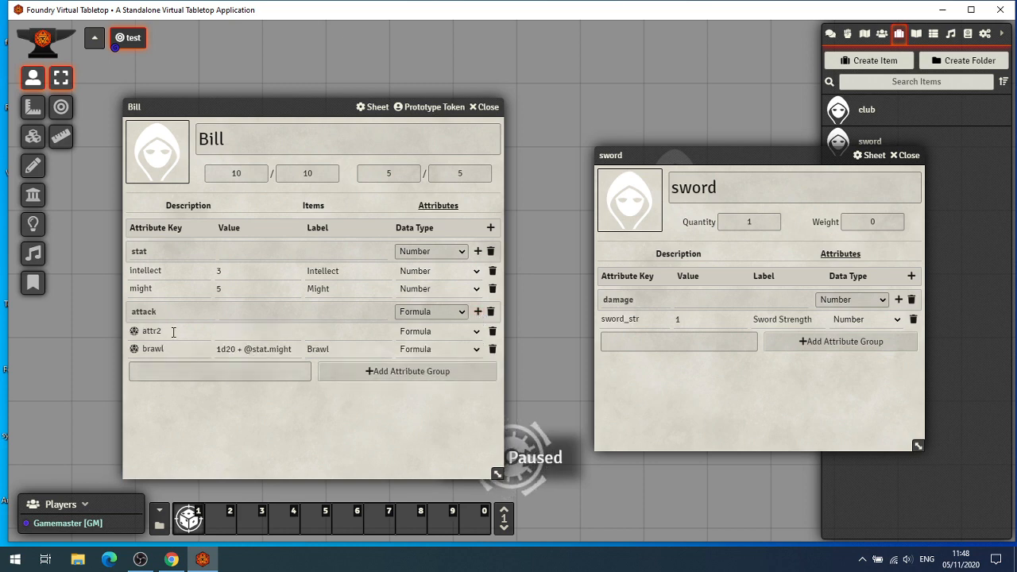
left_click(176, 329)
key("BackSpace")
key("BackSpace")
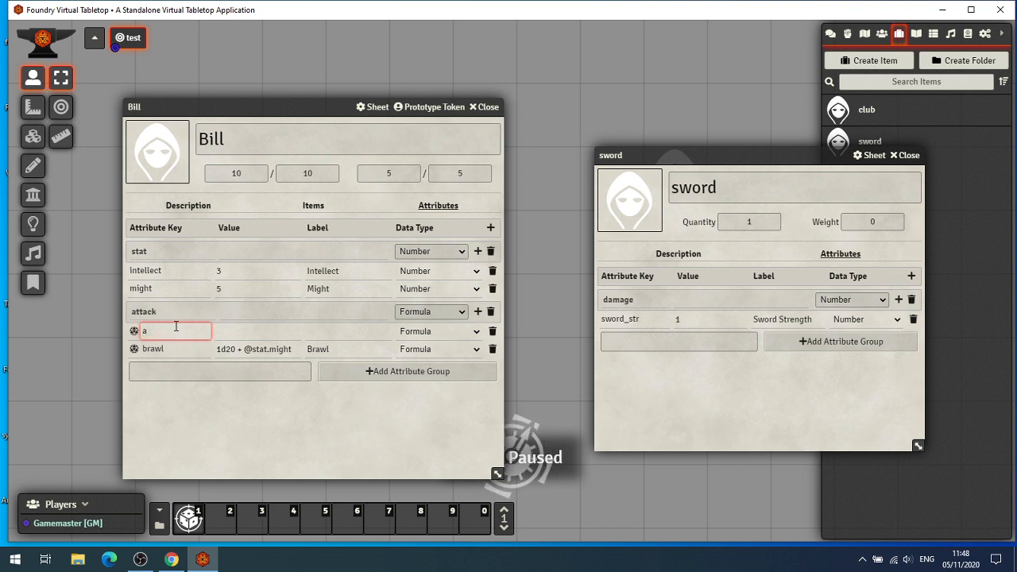
key("BackSpace")
type("sword")
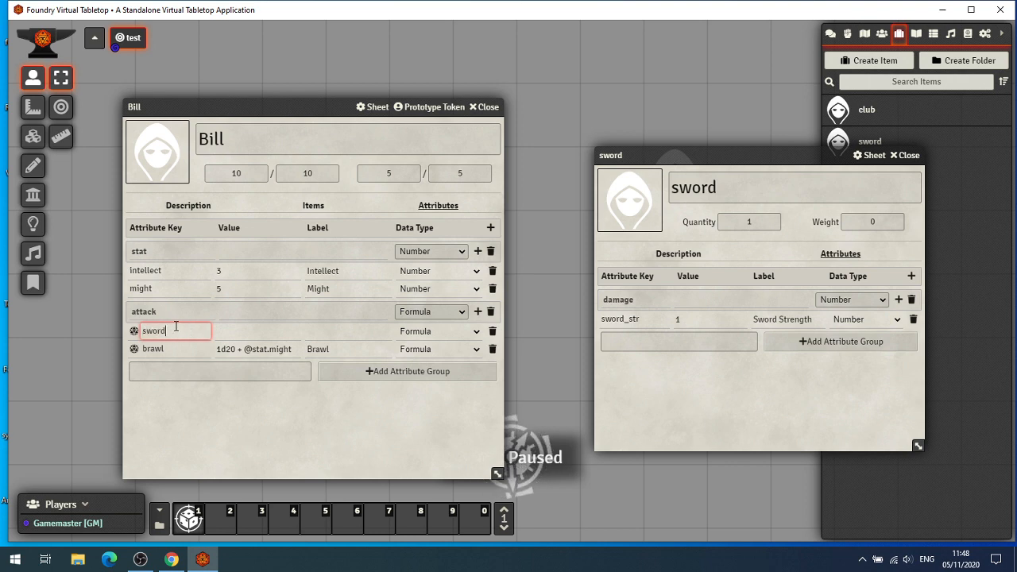
left_click(237, 332)
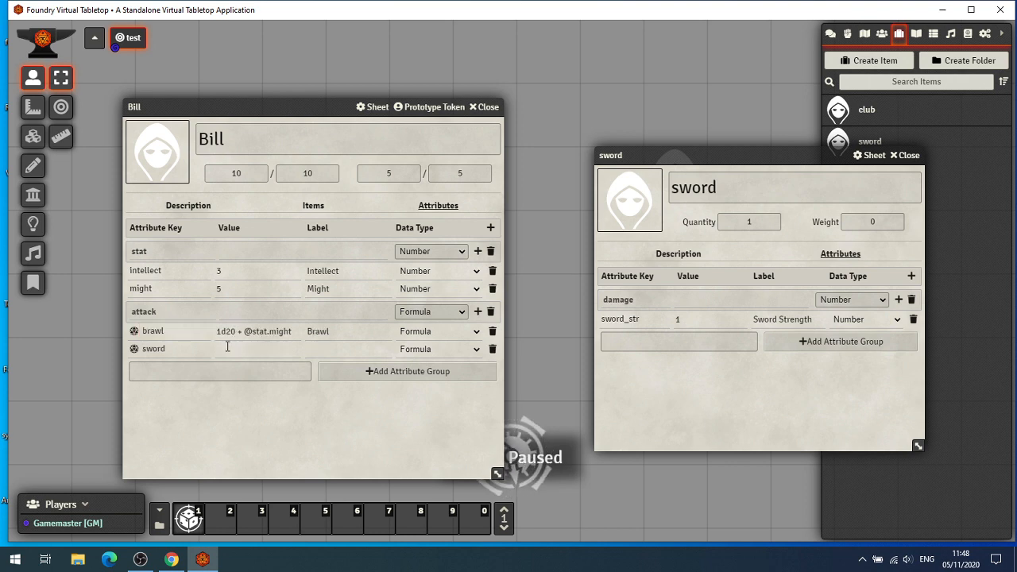
left_click(228, 349)
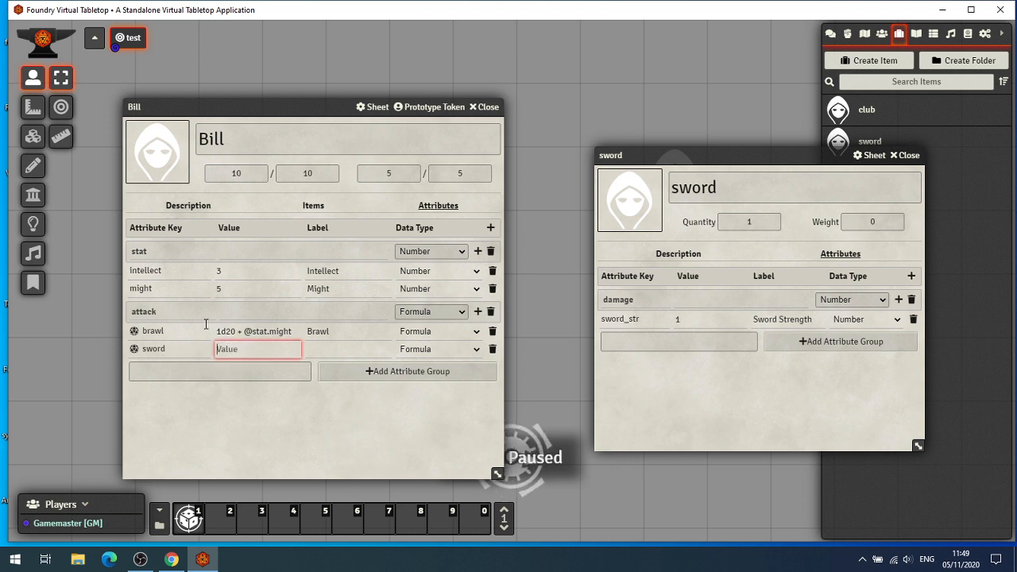
type("1d20 +")
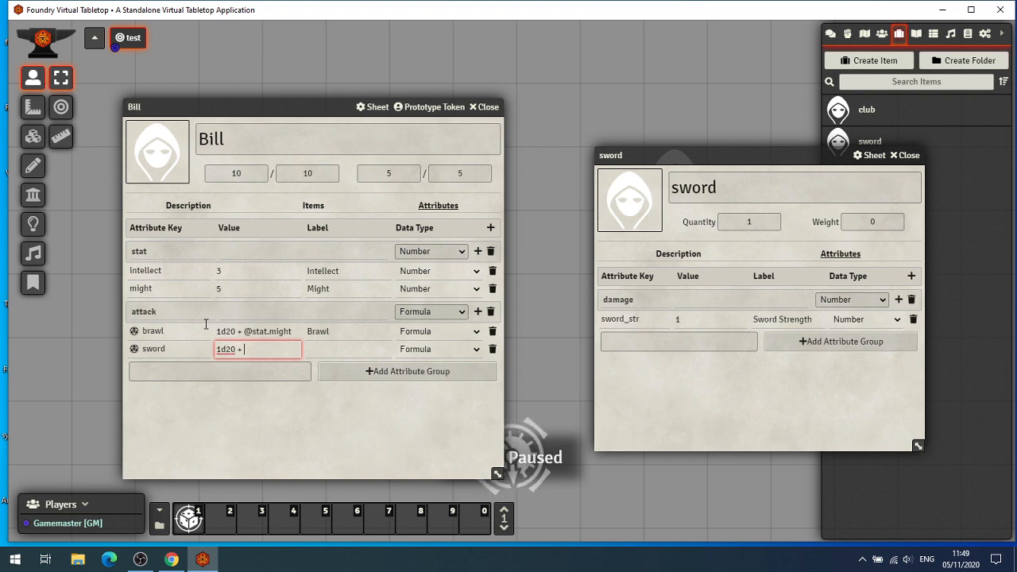
type(" @stat")
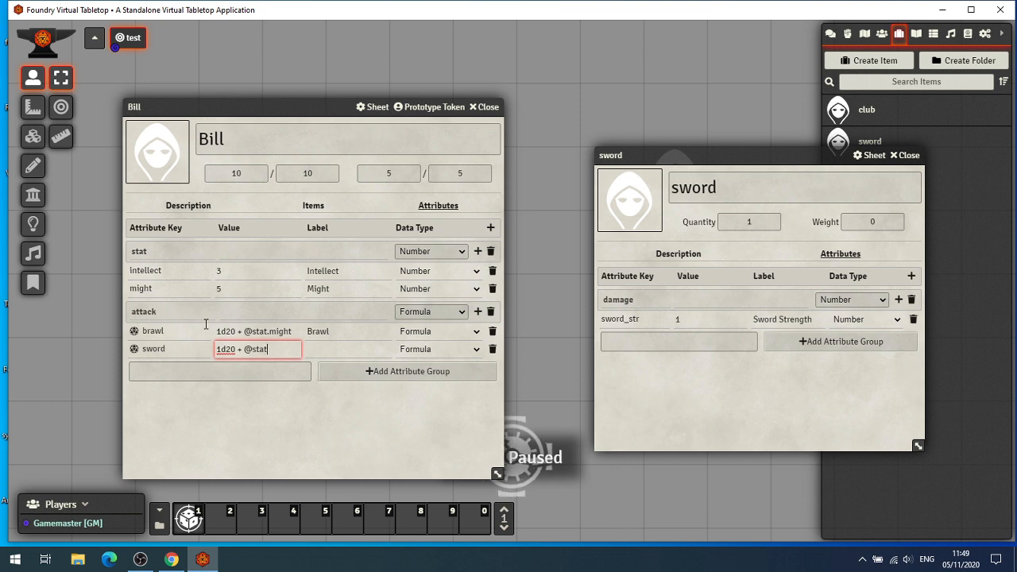
type(".")
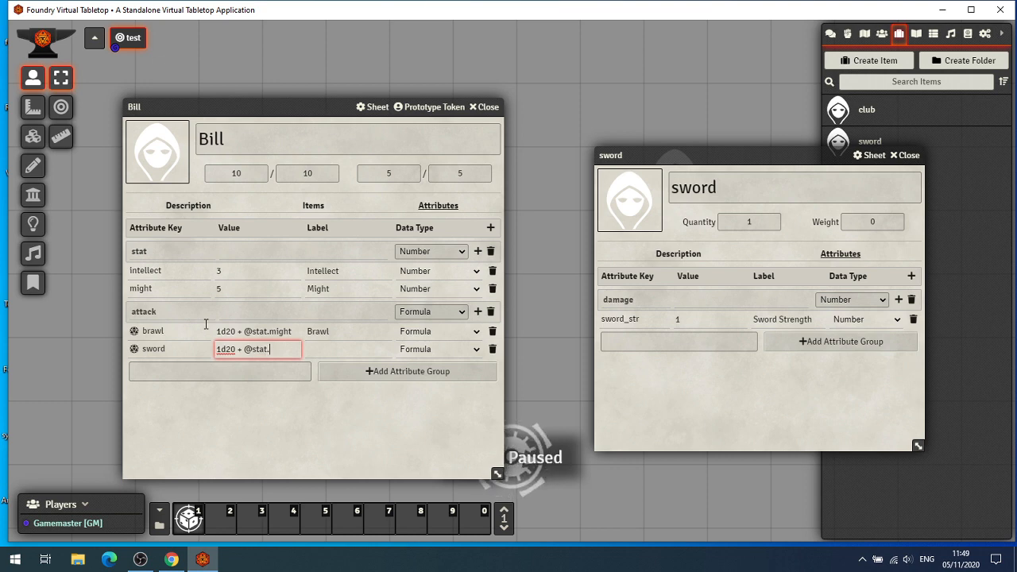
type("migh")
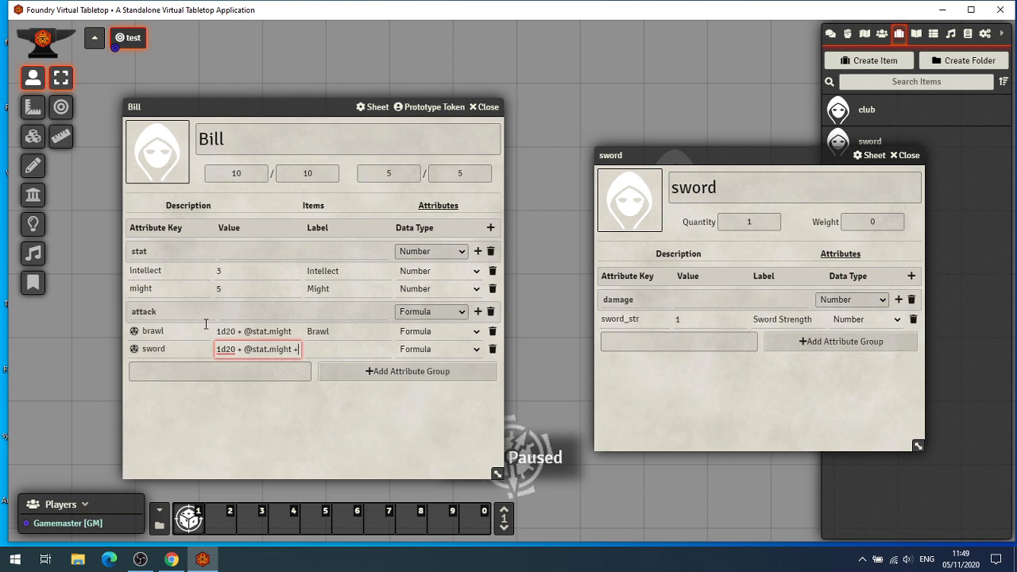
type("t + ")
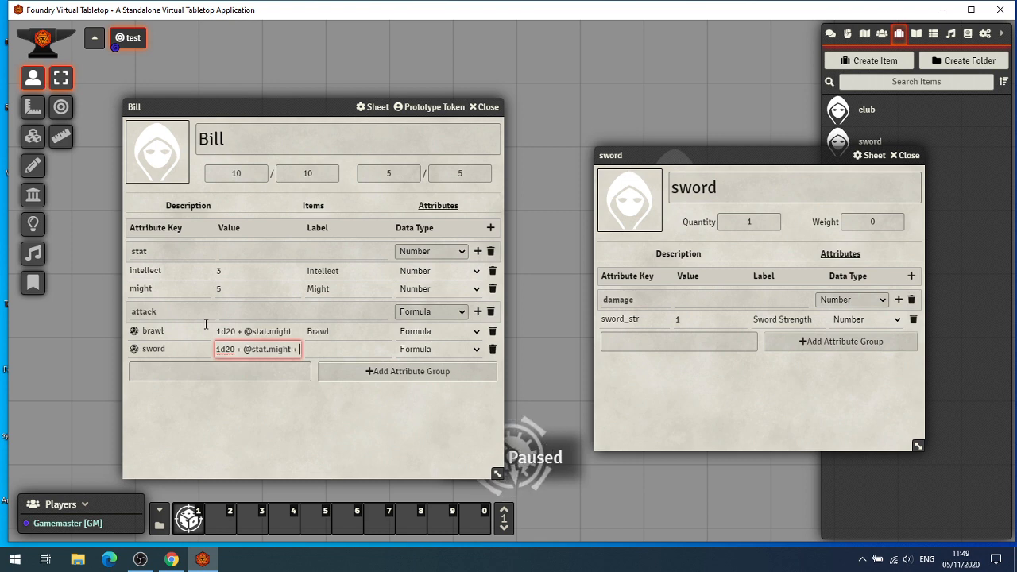
type("@")
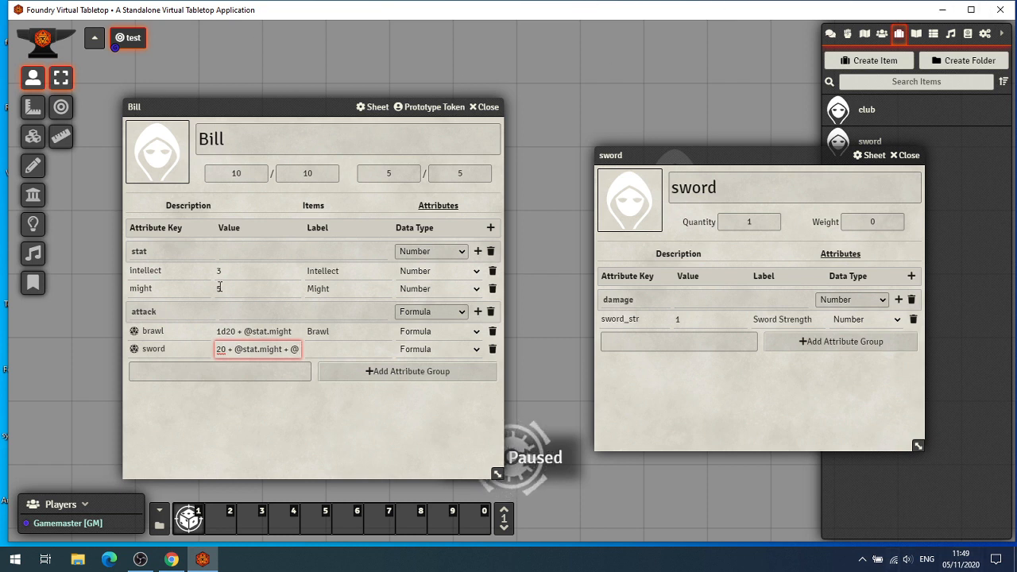
key("alt+Tab")
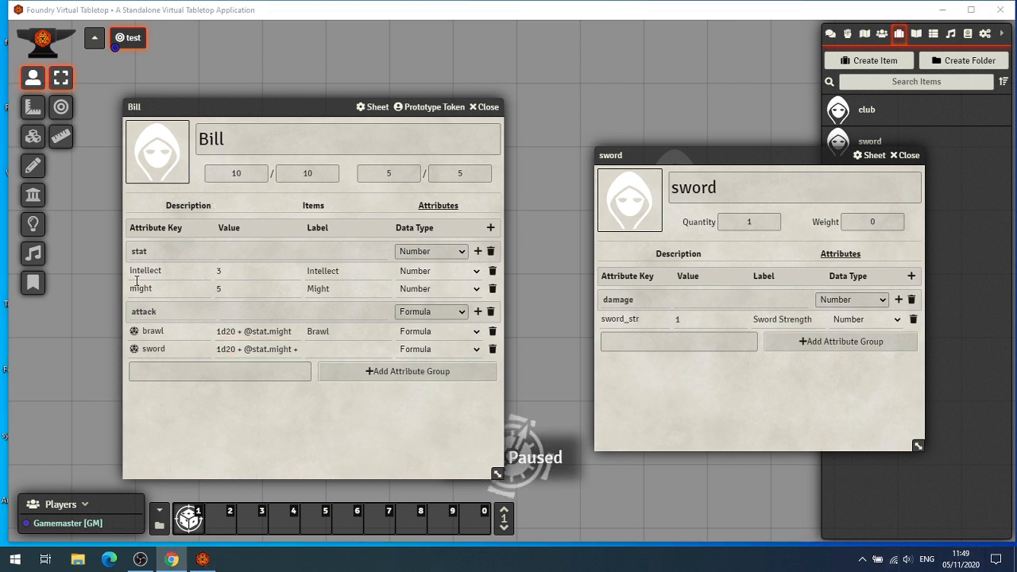
left_click(326, 352)
left_click(292, 351)
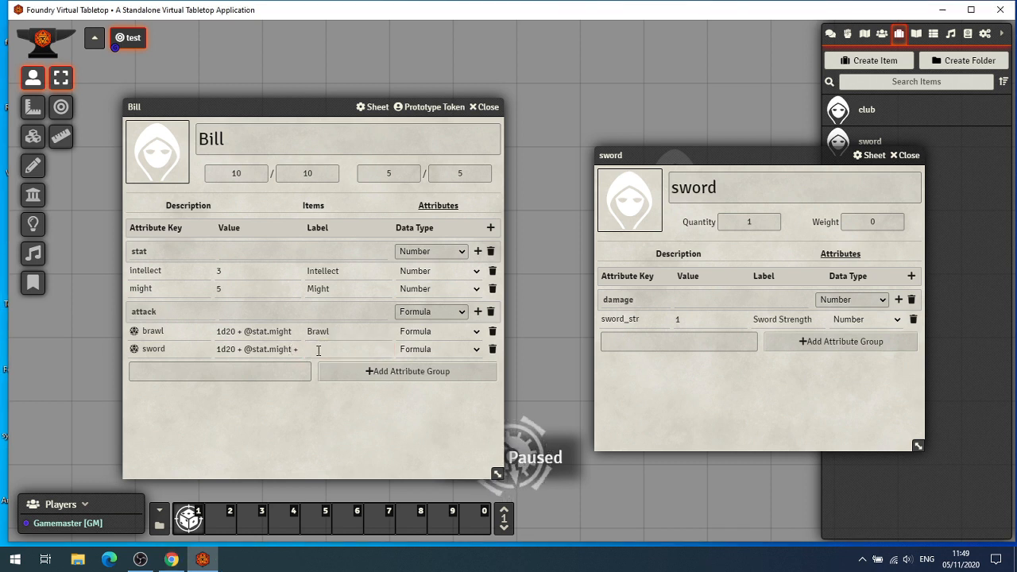
type("@")
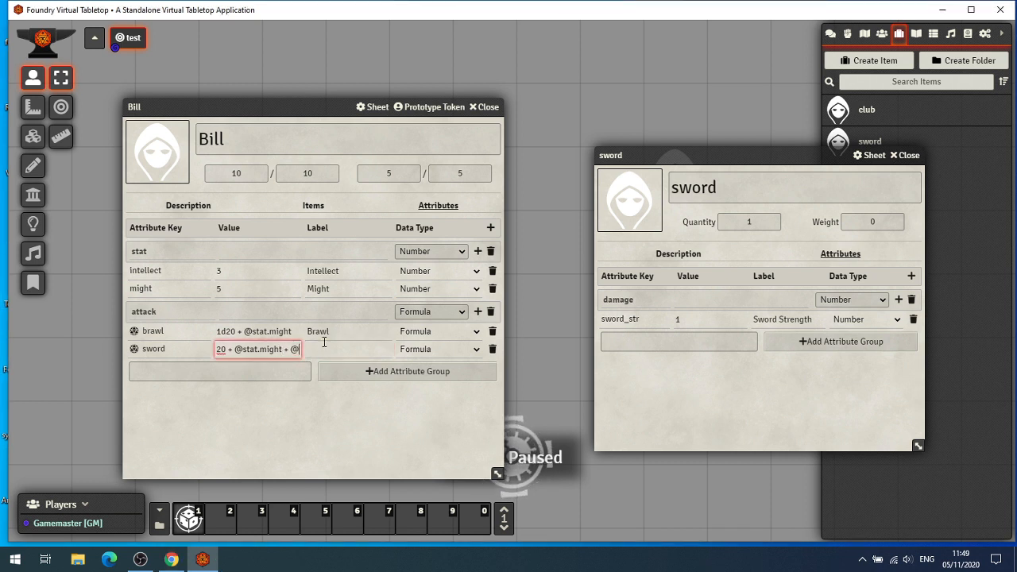
type("ite")
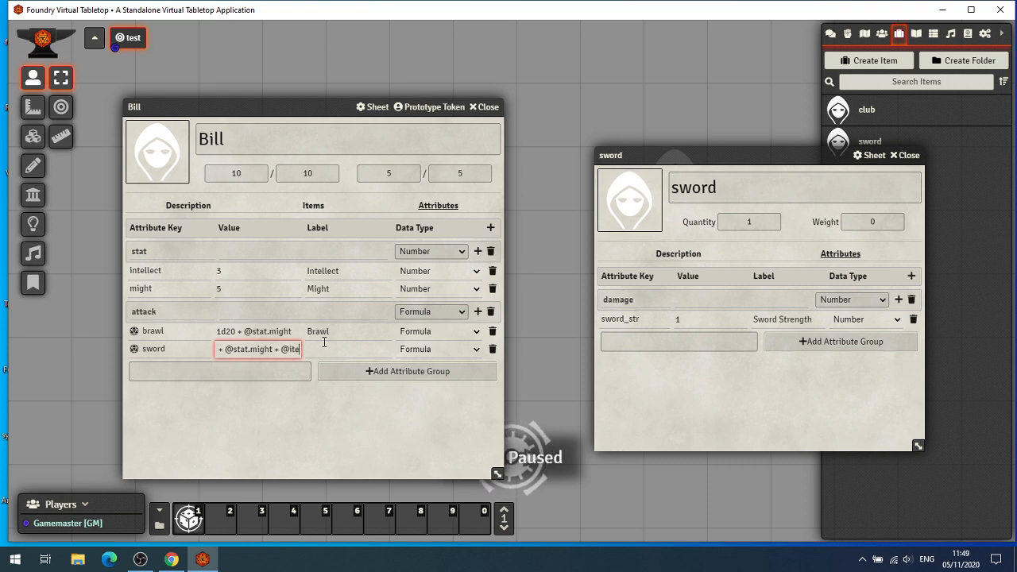
type("ms.")
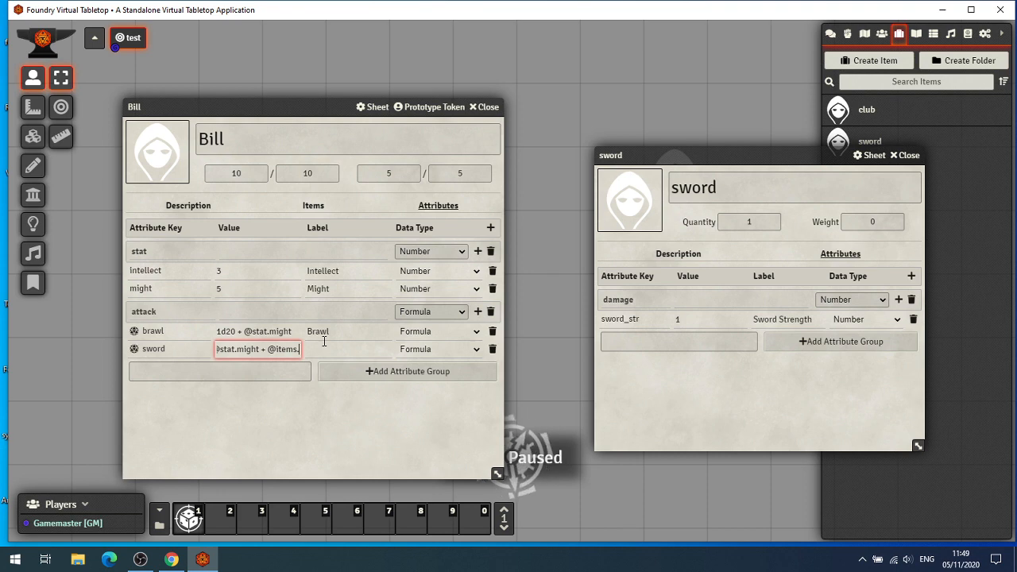
type("sword")
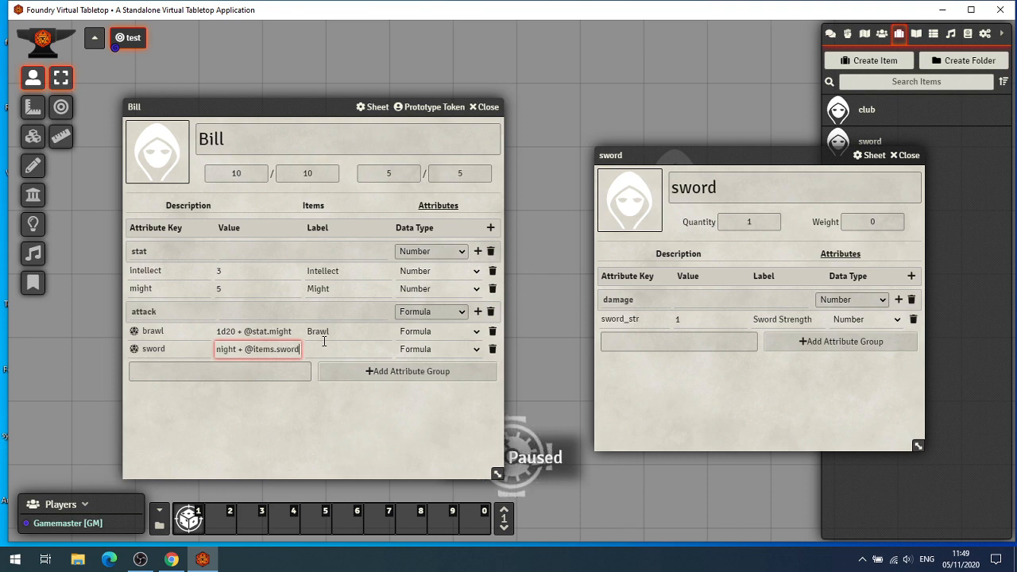
type(".")
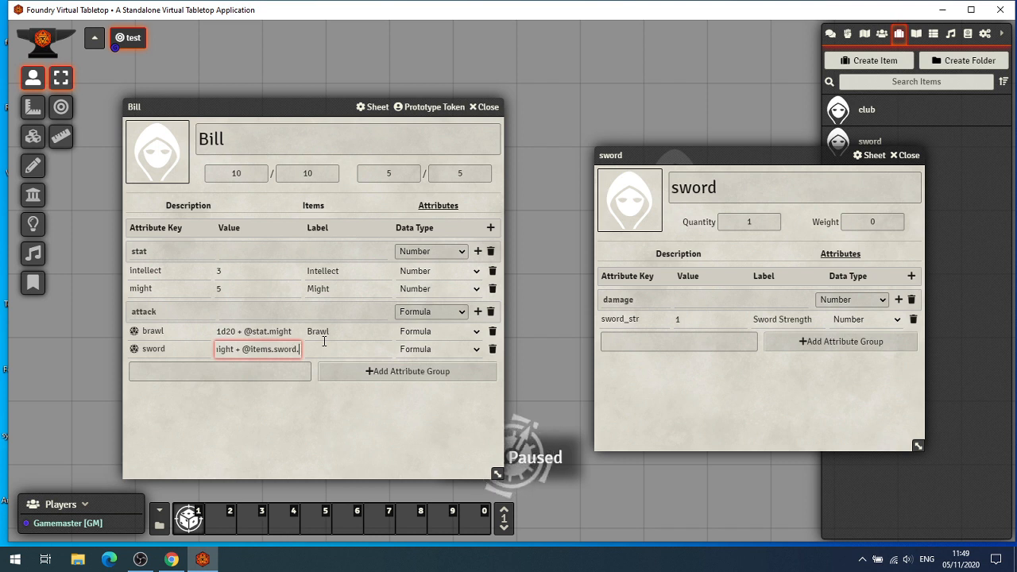
type("d")
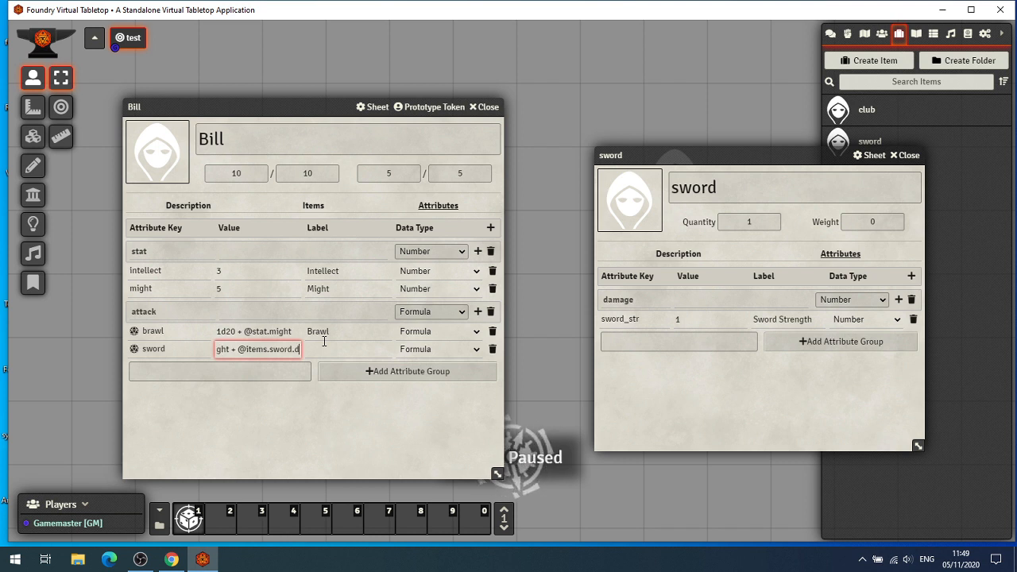
type("amage.")
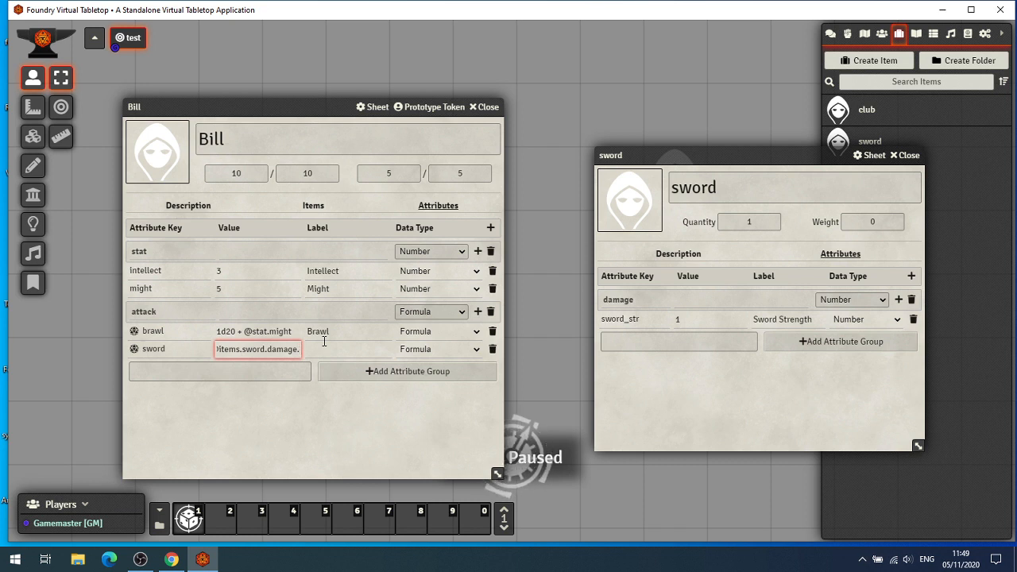
type("sword")
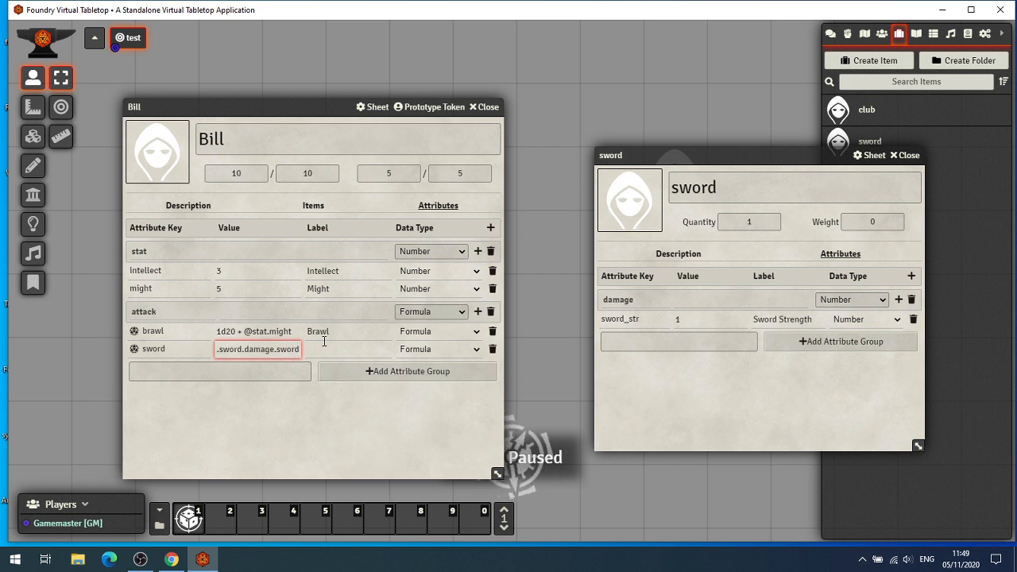
type("_str")
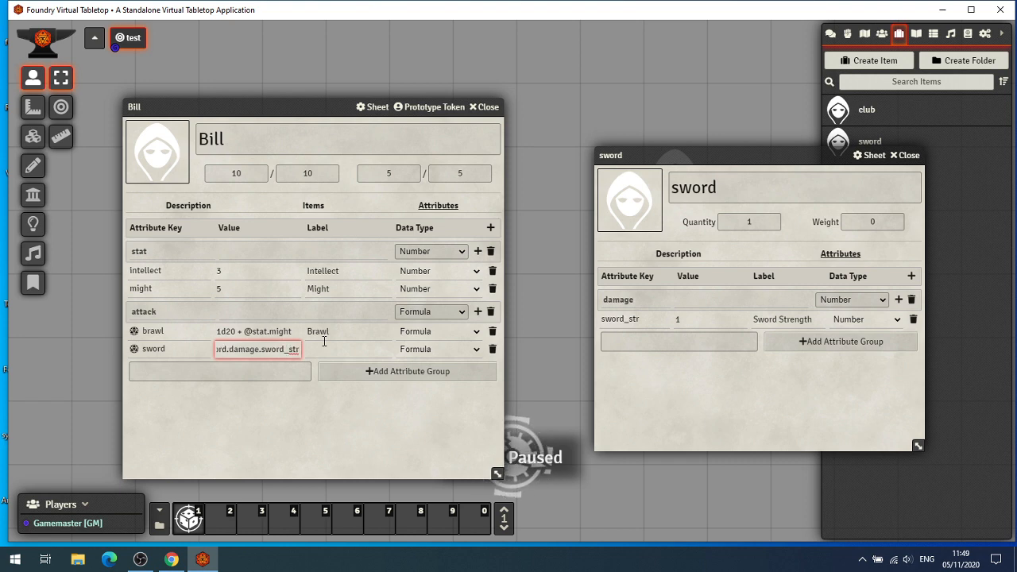
Review the whole sword attack formula, from the might reference through to the end of the item reference.
key("Left")
key("Left")
key("Left")
key("Left")
key("Left")
key("Left")
key("Left")
key("Left")
key("Left")
key("Left")
key("Left")
key("Left")
key("Left")
key("Left")
key("Left")
key("Left")
key("Left")
key("Left")
key("Left")
key("Left")
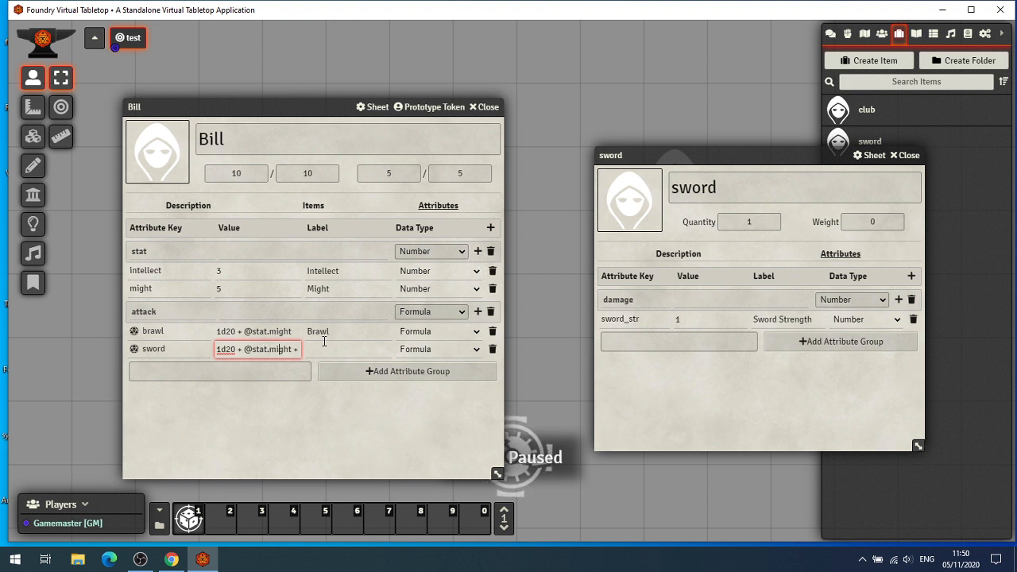
key("Right")
key("Right")
key("Right")
key("Right")
key("Right")
key("Right")
key("Right")
key("Right")
key("Right")
key("Right")
key("Right")
key("Right")
key("Right")
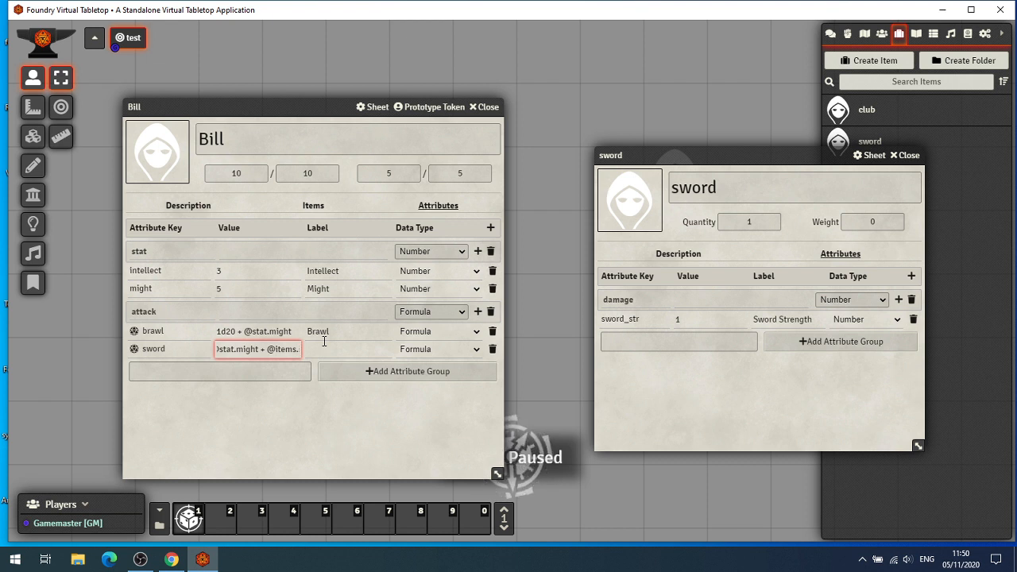
type("sword.damag")
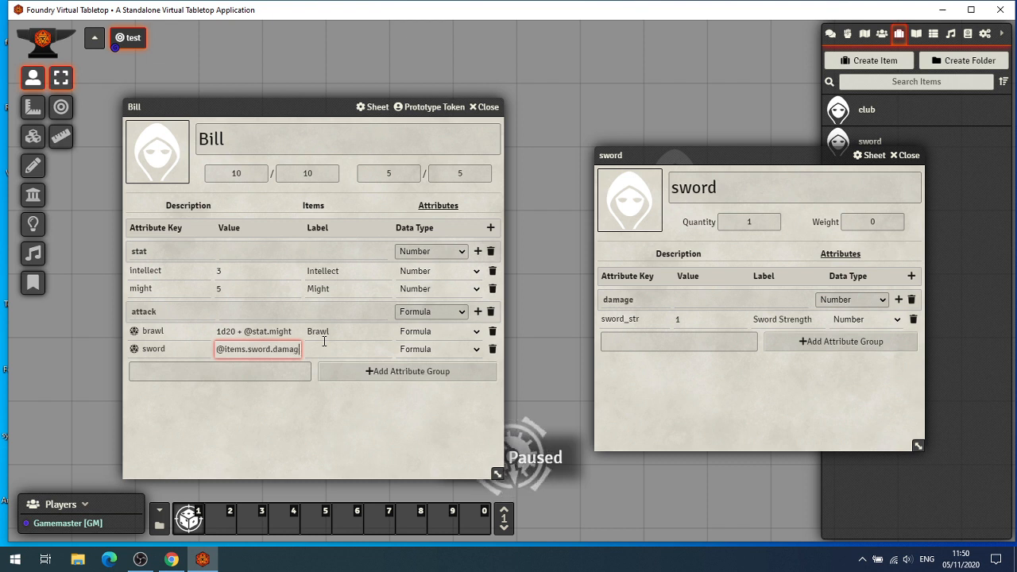
type("e.s")
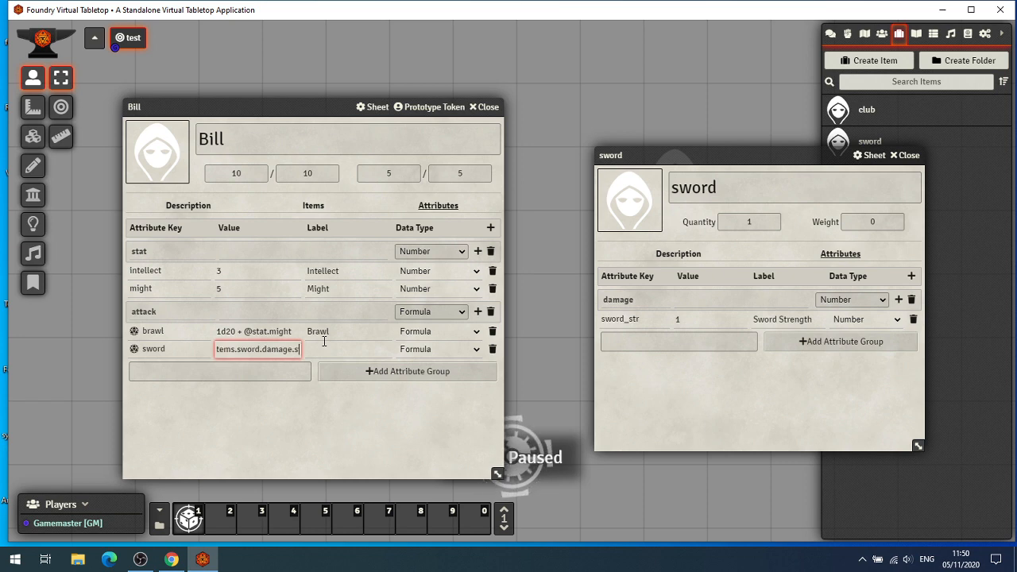
type("word_str")
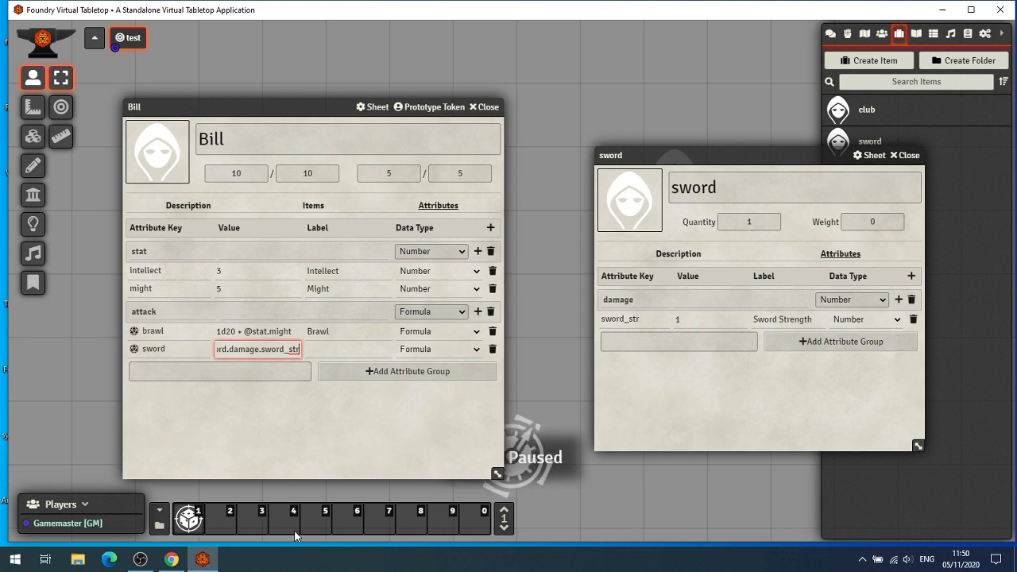
left_click(310, 447)
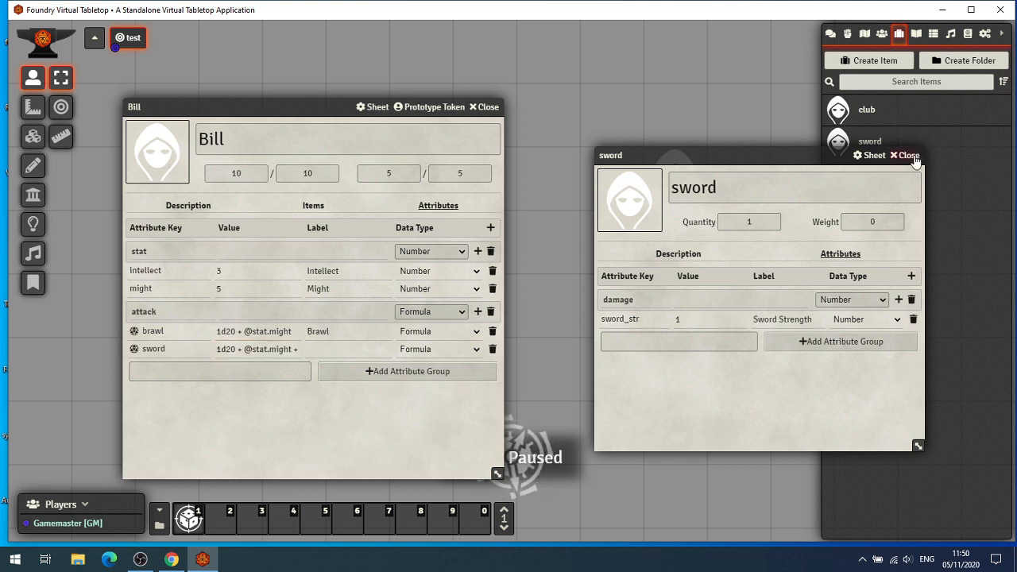
Close the sword's sheet and roll the character's sword attack with the chat log shown.
left_click(908, 156)
left_click(831, 34)
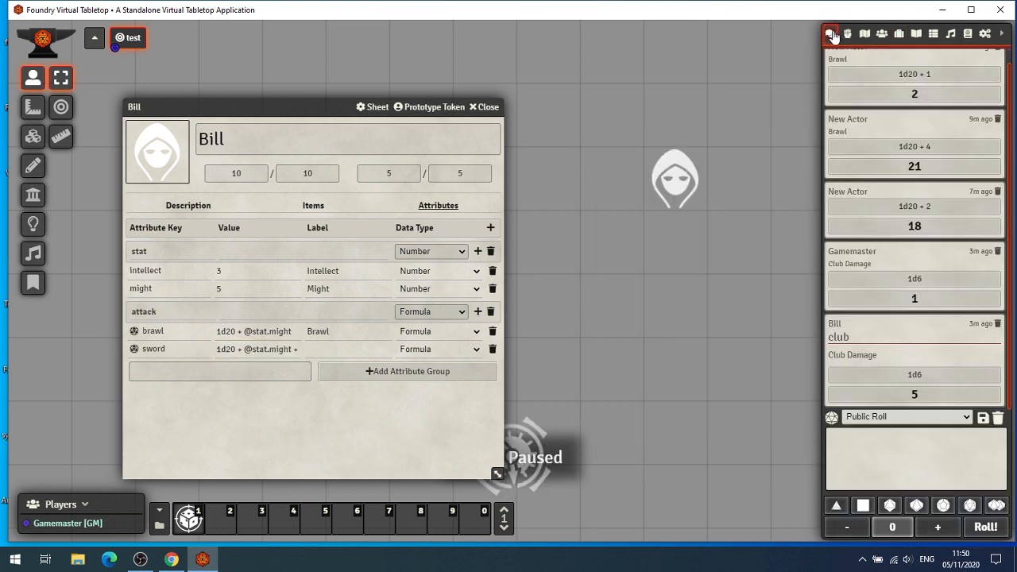
left_click(134, 352)
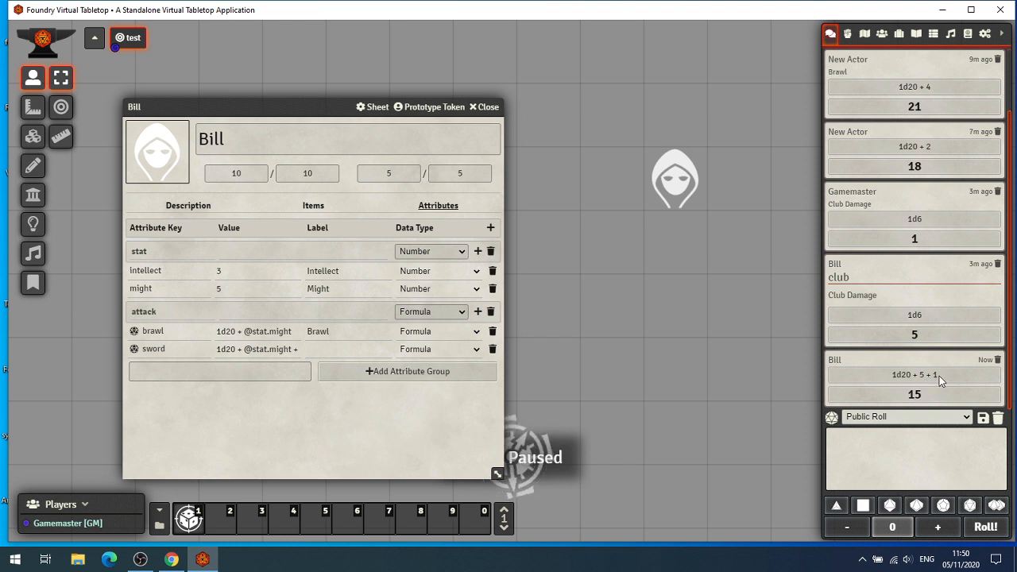
Set sword_str to 2 on the sword in the character's items.
left_click(310, 206)
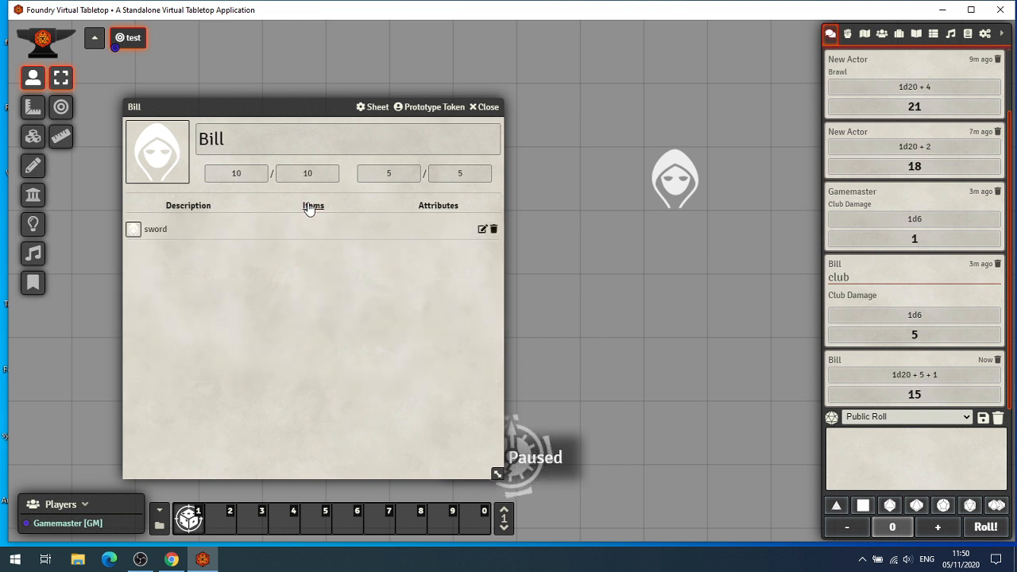
left_click(482, 231)
left_click(693, 319)
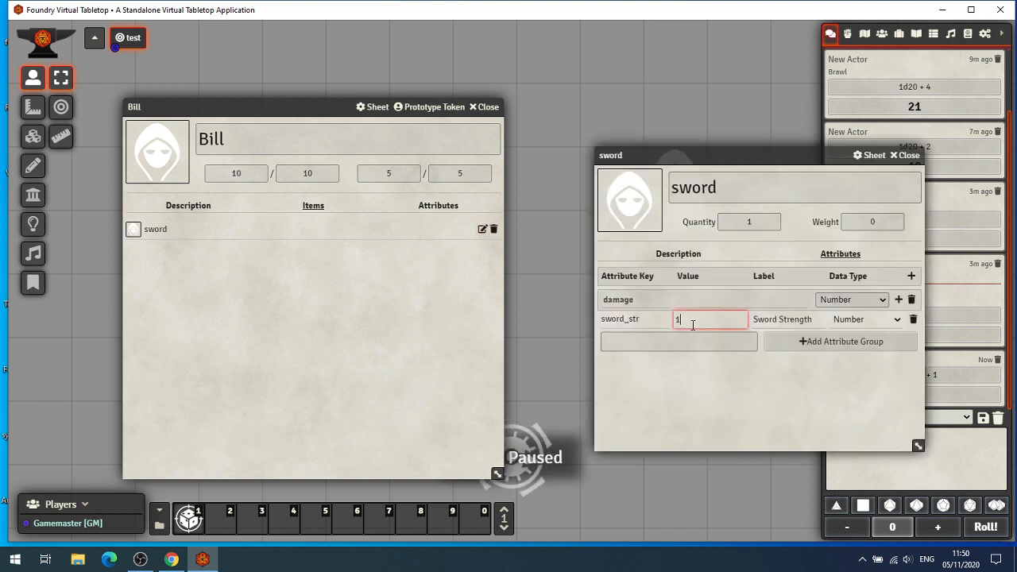
key("BackSpace")
type("2")
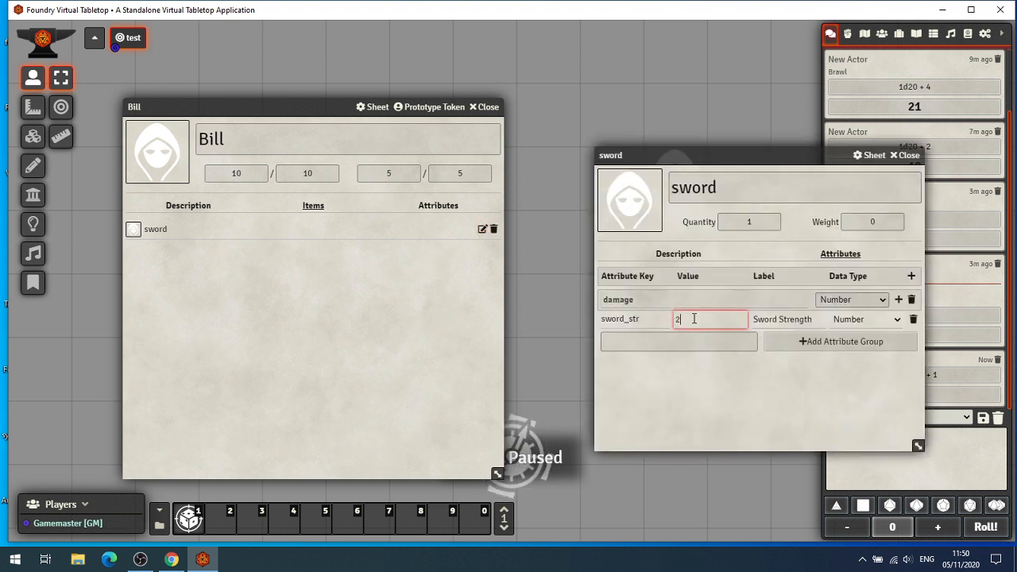
left_click(672, 410)
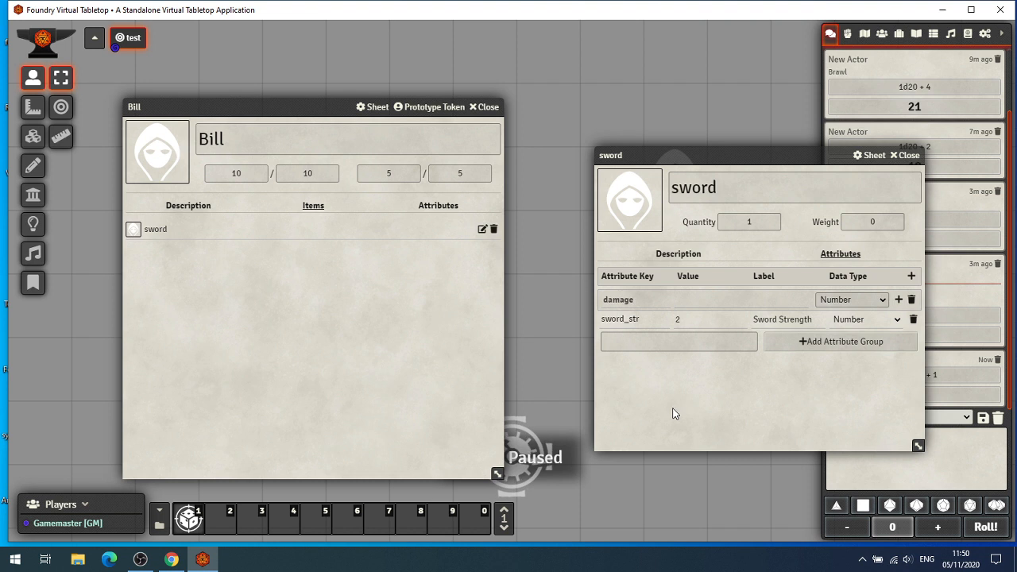
Close the sword's sheet and roll the sword attack again from the character's attributes.
left_click(911, 155)
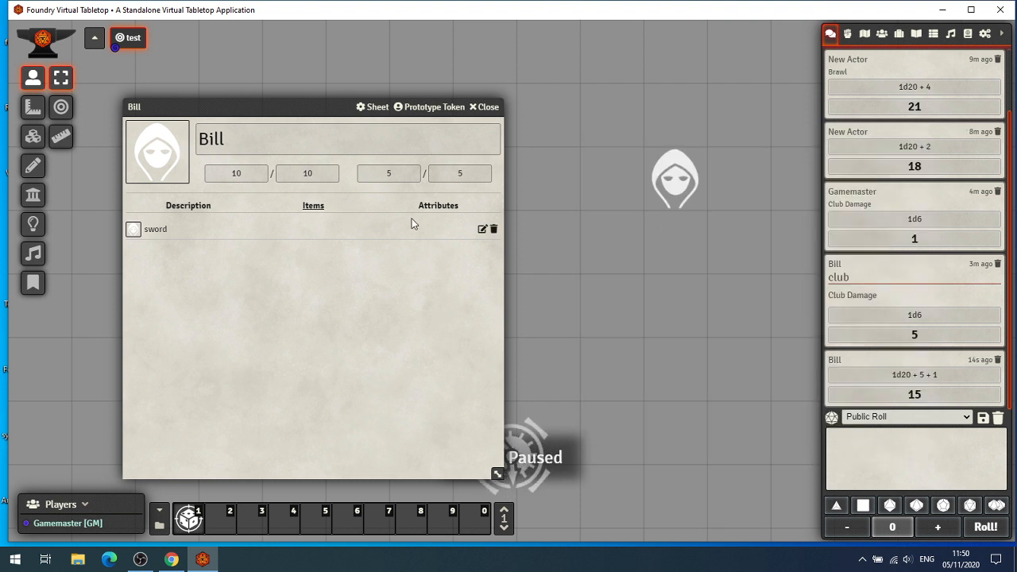
left_click(433, 210)
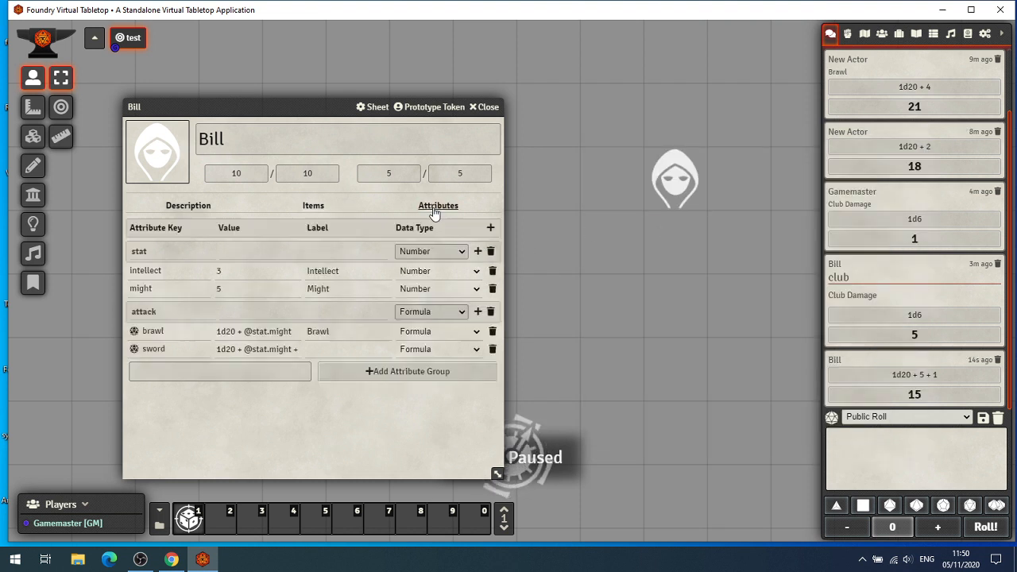
left_click(133, 350)
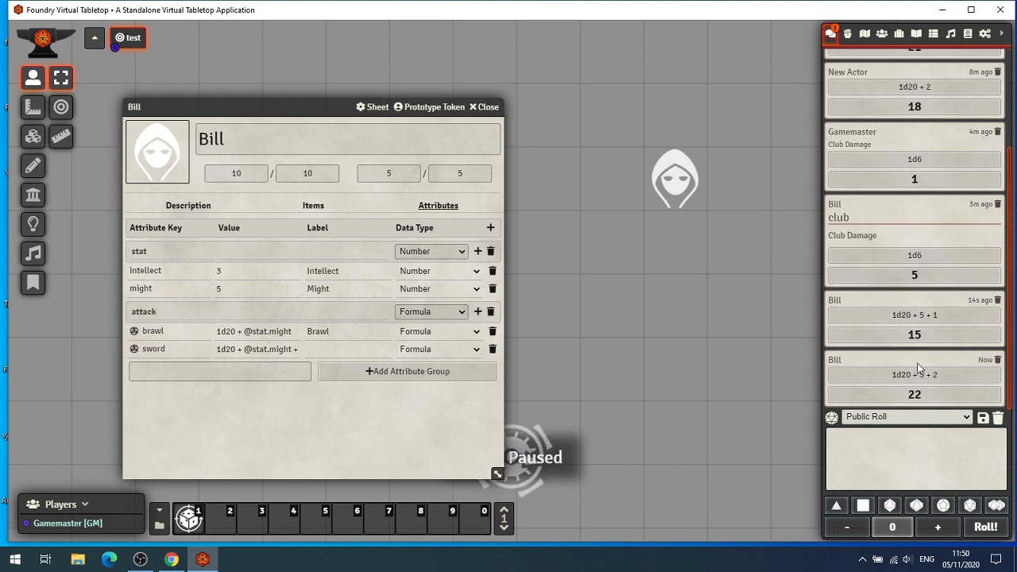
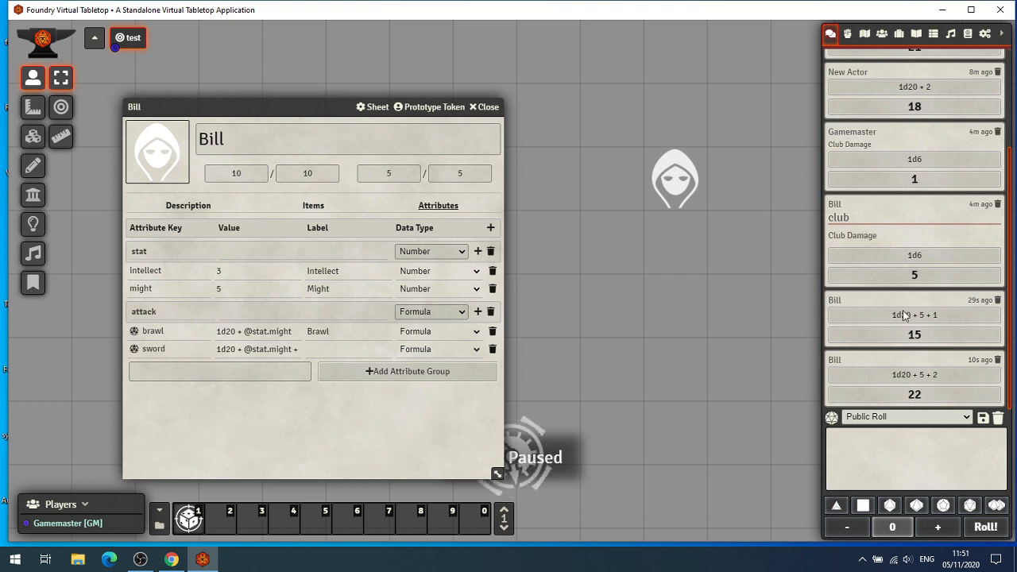
Open the sword from the character's items and place its sheet beside the character's attributes.
left_click(311, 208)
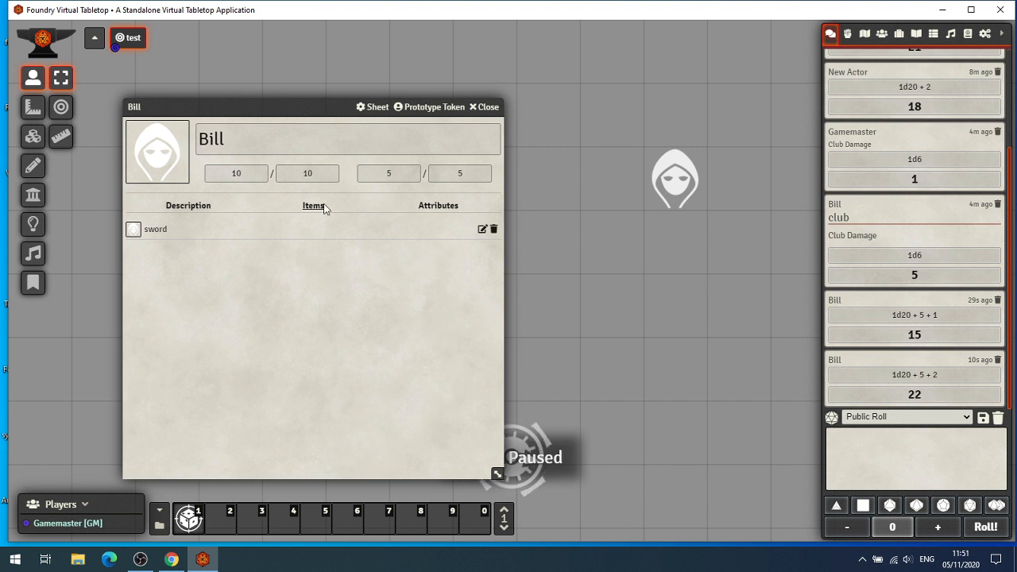
left_click(482, 229)
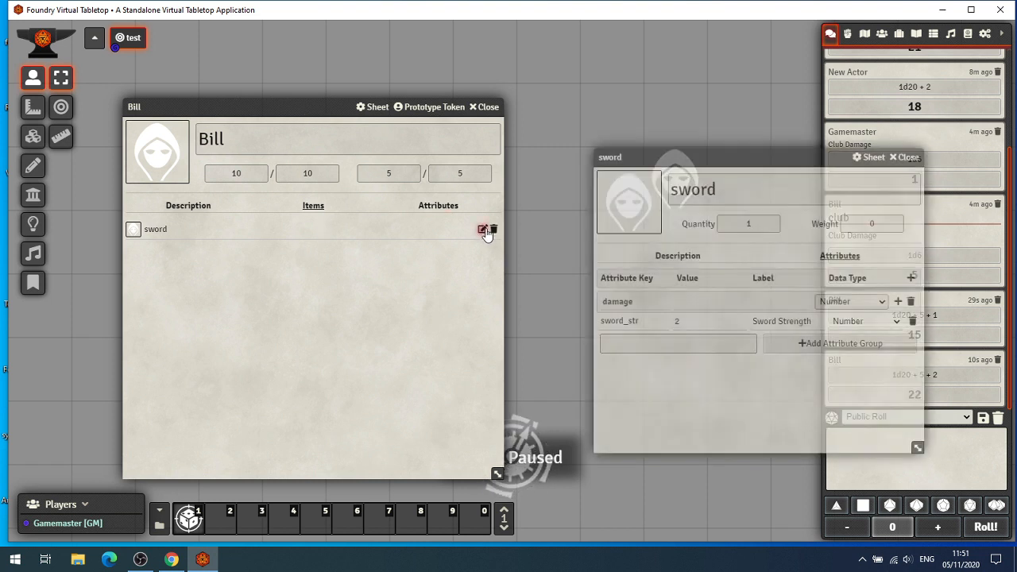
left_click_drag(739, 155, 767, 154)
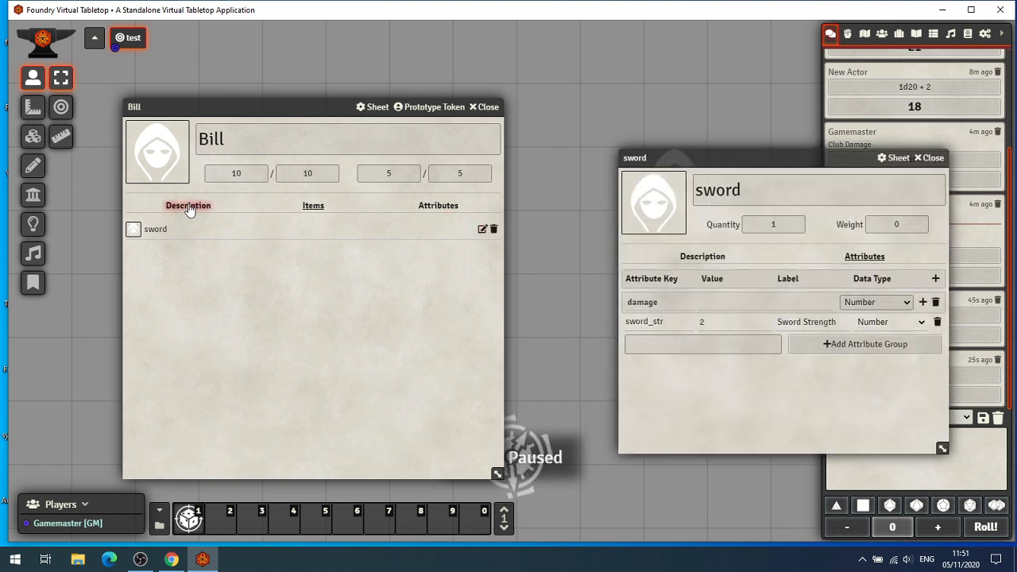
left_click(443, 208)
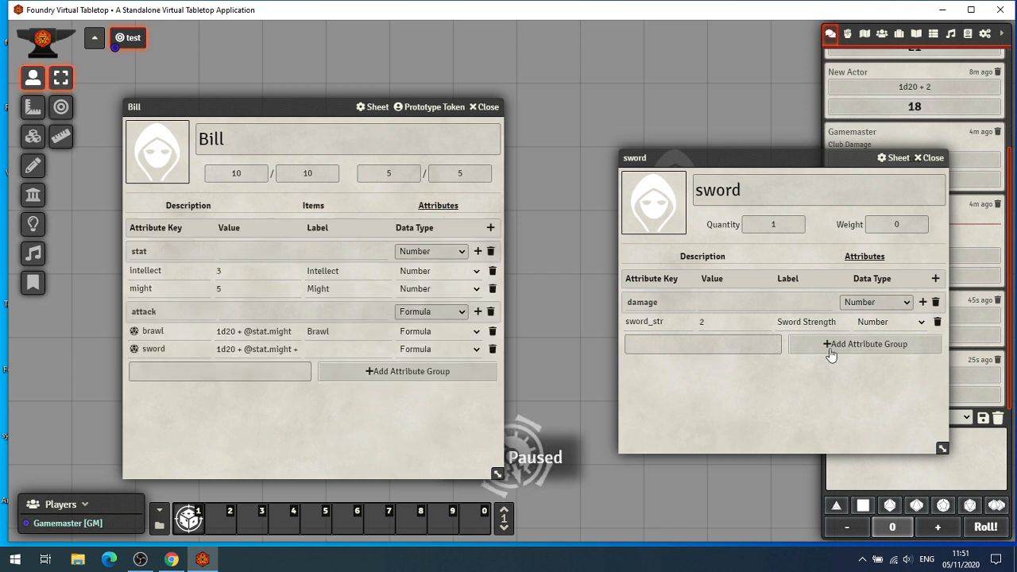
Add a Formula attribute with the key att_swd to the sword's damage group.
left_click(902, 302)
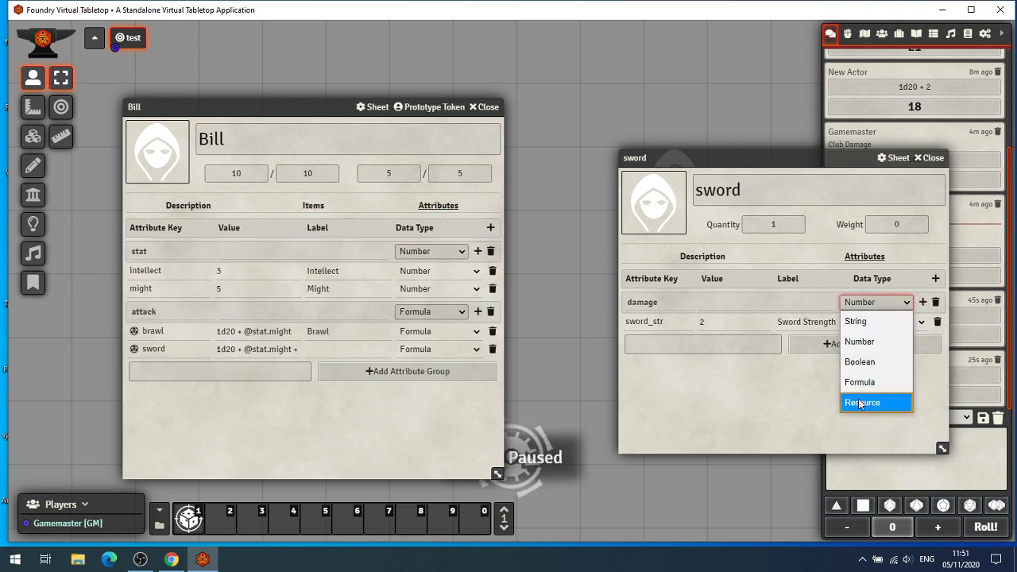
left_click(862, 384)
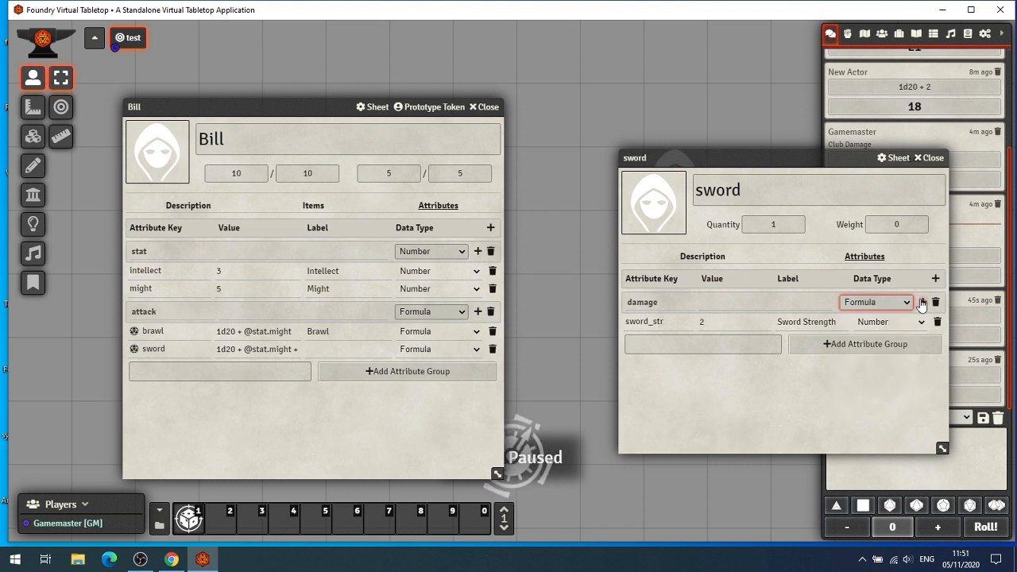
left_click(922, 302)
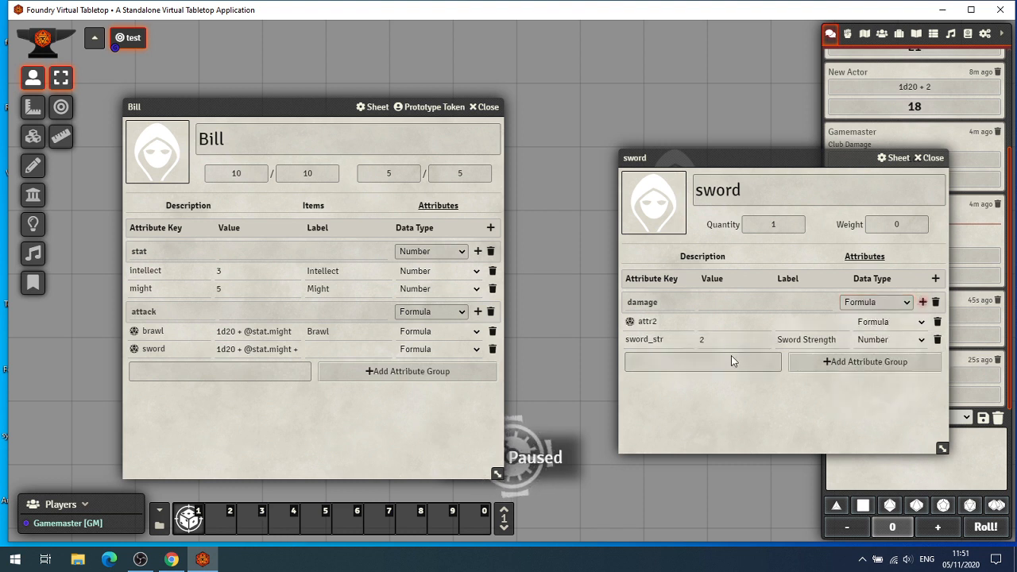
double_click(661, 321)
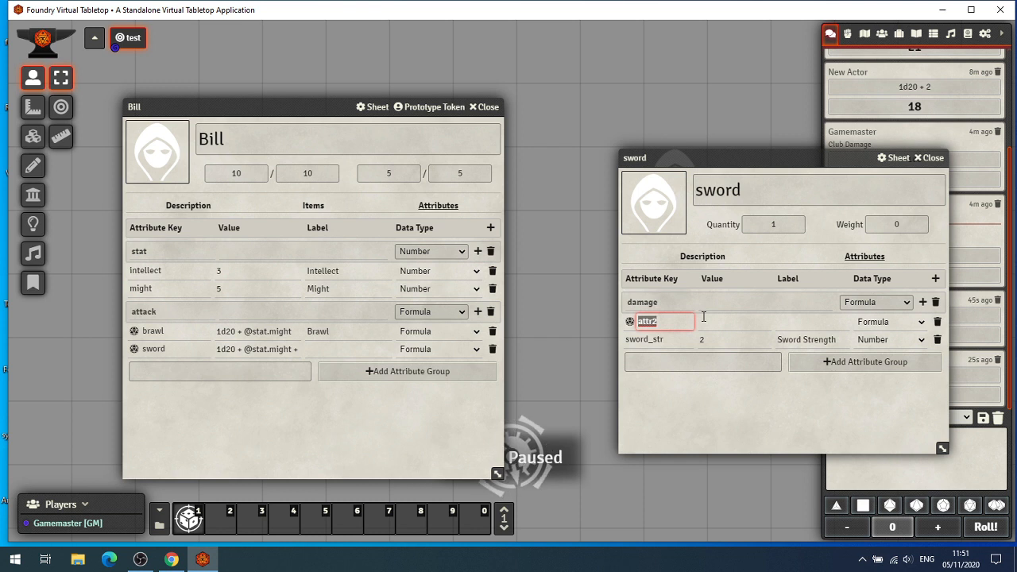
type("att")
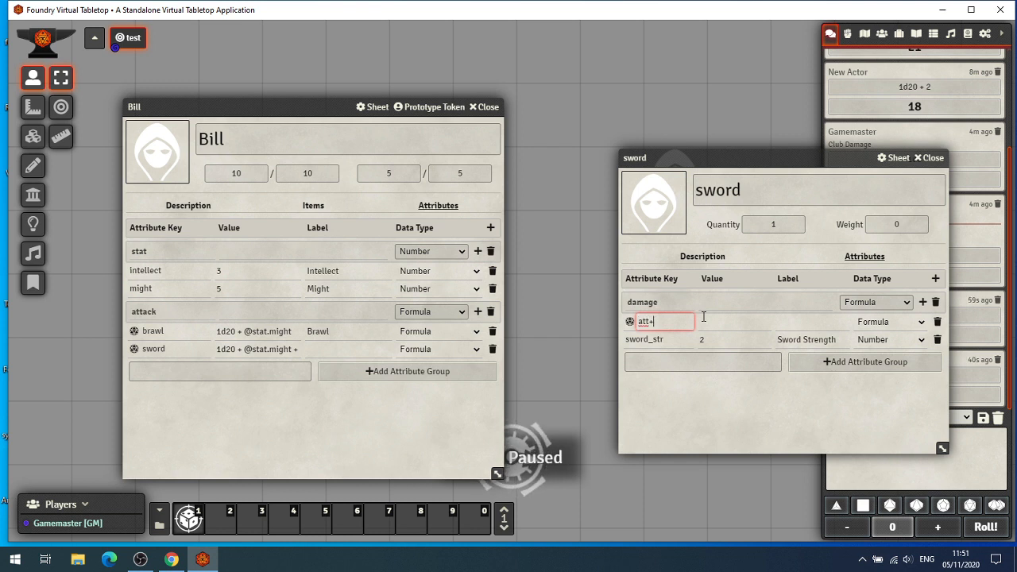
type("_sw")
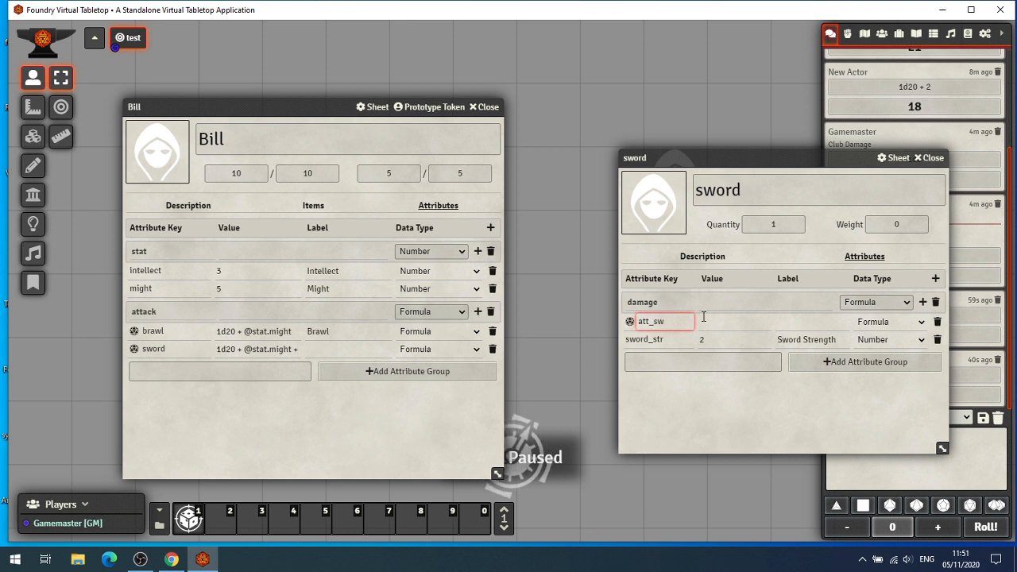
type("d")
left_click(716, 321)
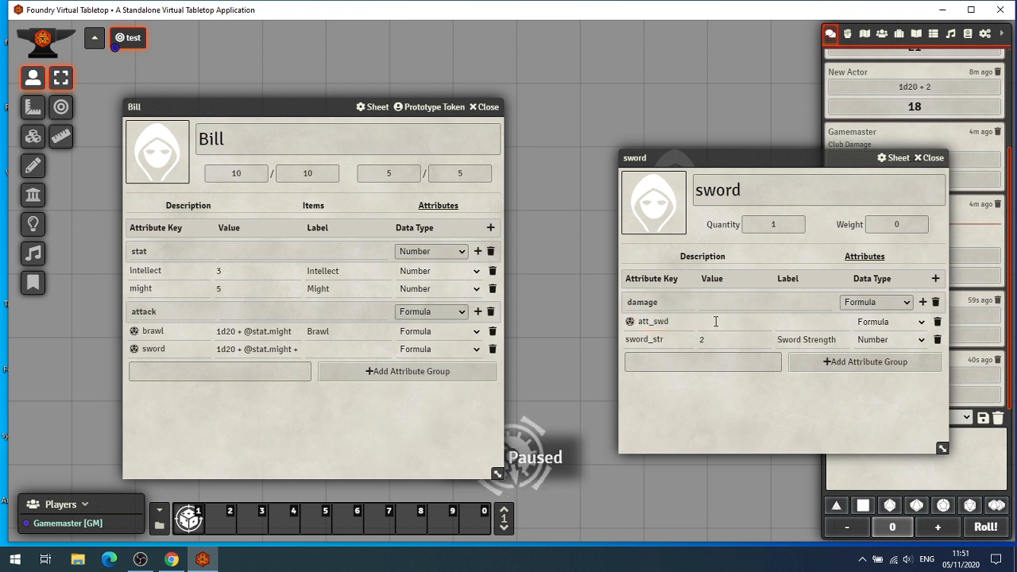
key("1")
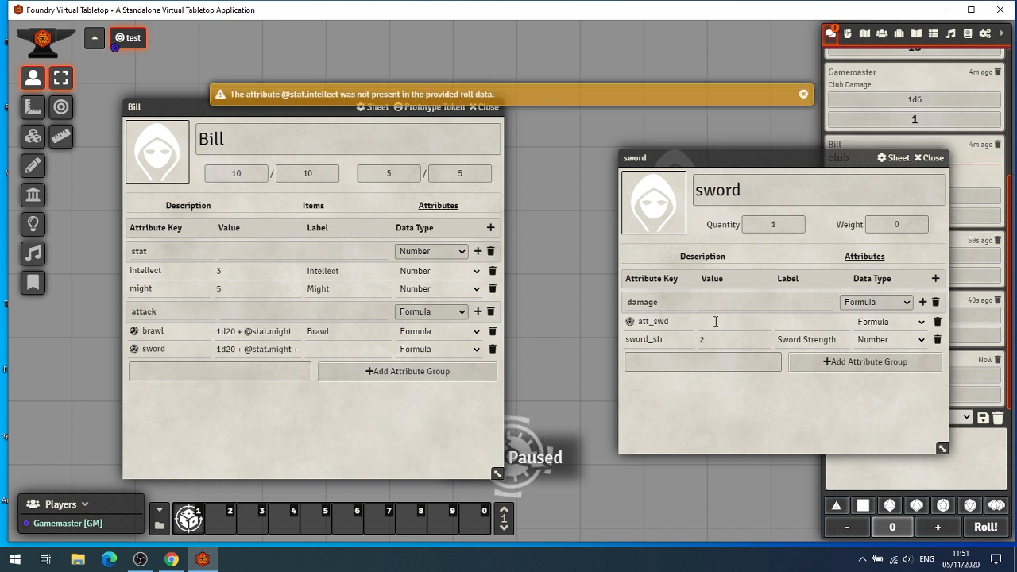
left_click(712, 317)
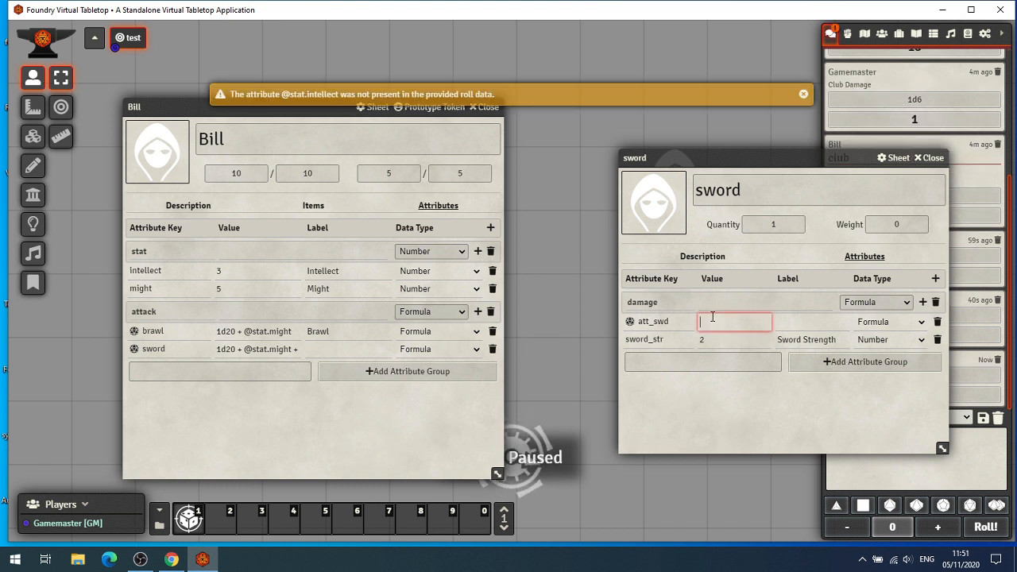
type("1d20")
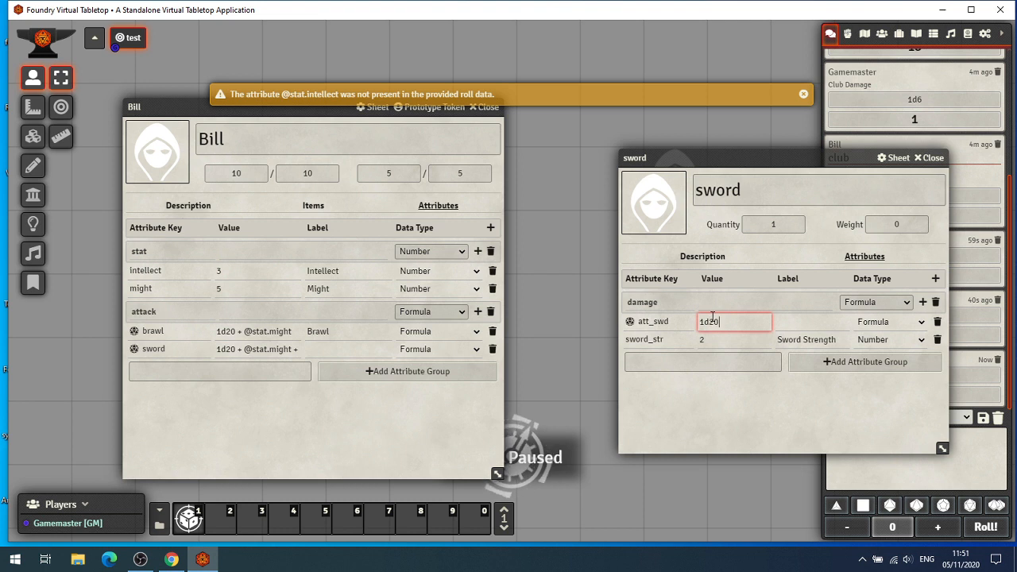
type(" +")
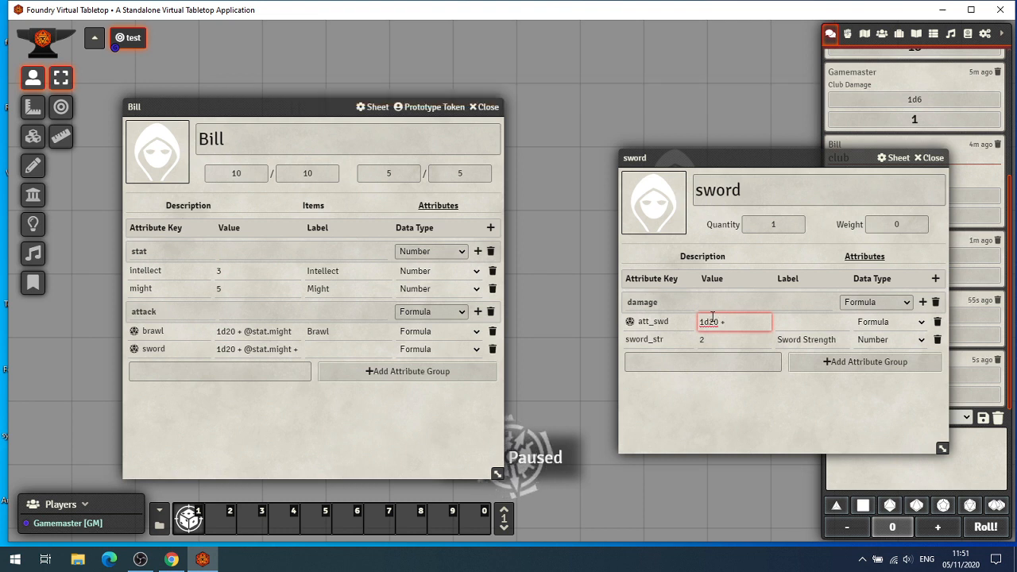
type(" @")
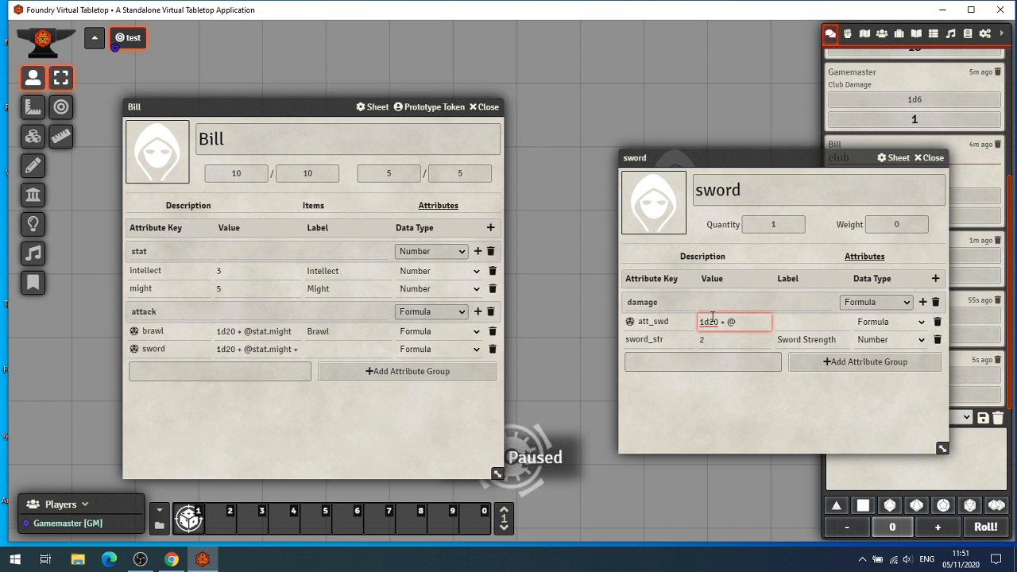
type("character")
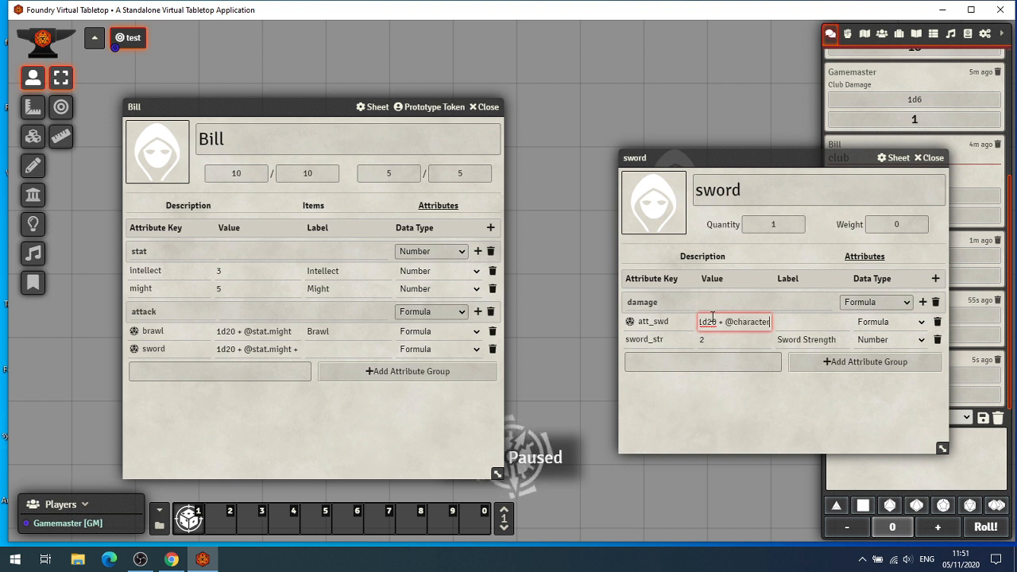
type(".stat")
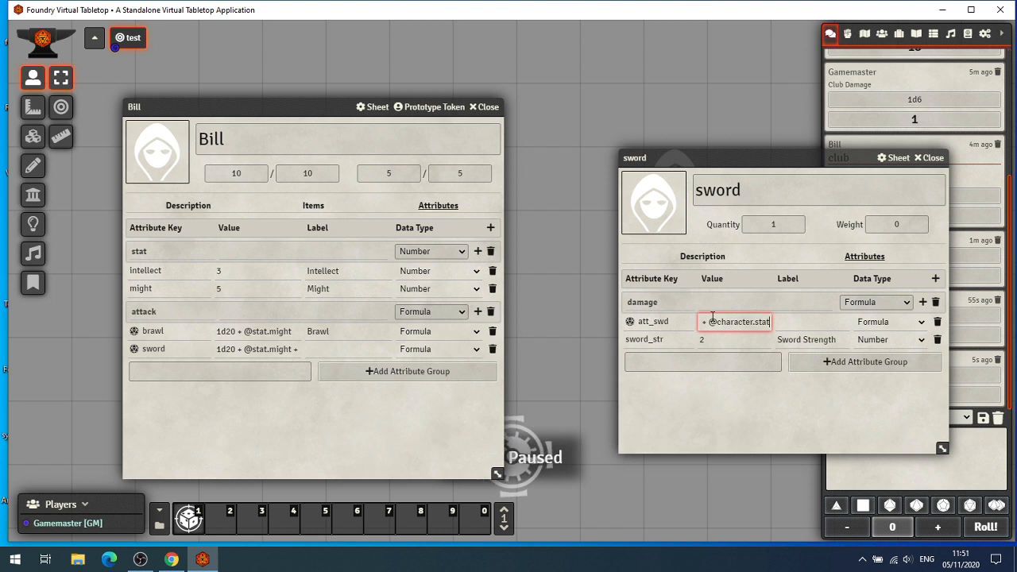
type(".might")
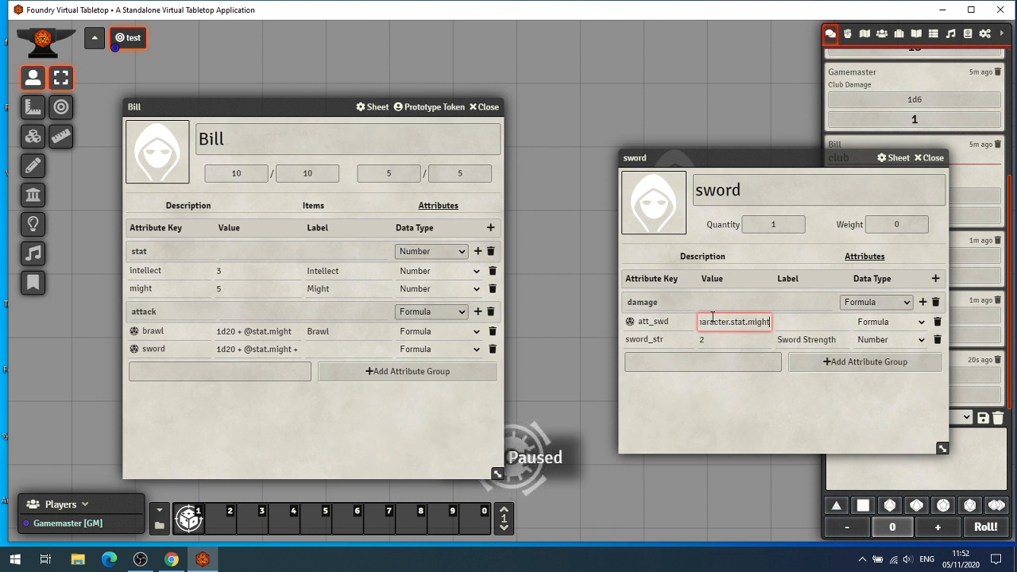
left_click(794, 322)
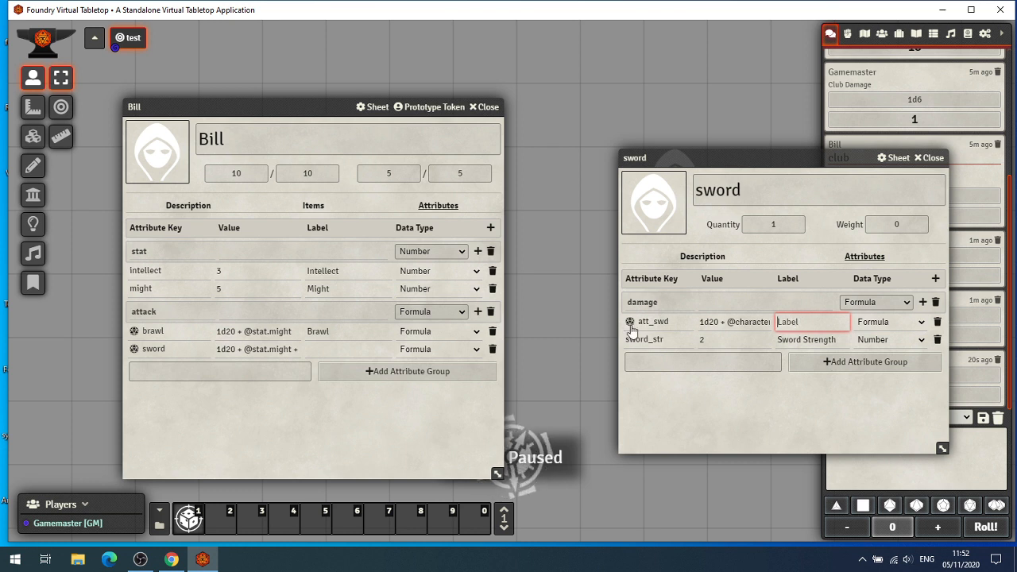
Roll att_swd from the sword's sheet with the chat log uncovered, and close the sheet.
left_click_drag(691, 156, 571, 122)
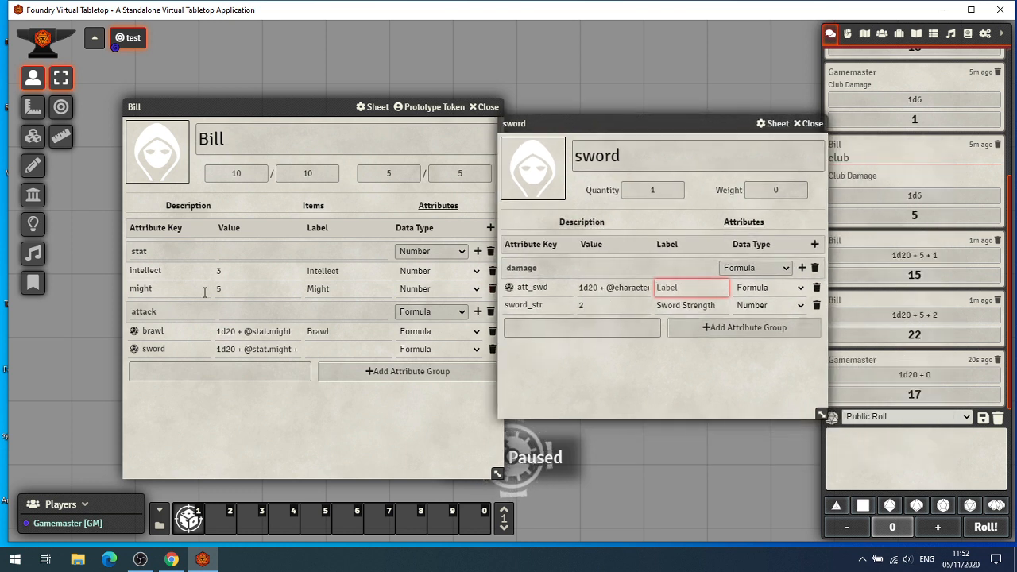
left_click(509, 288)
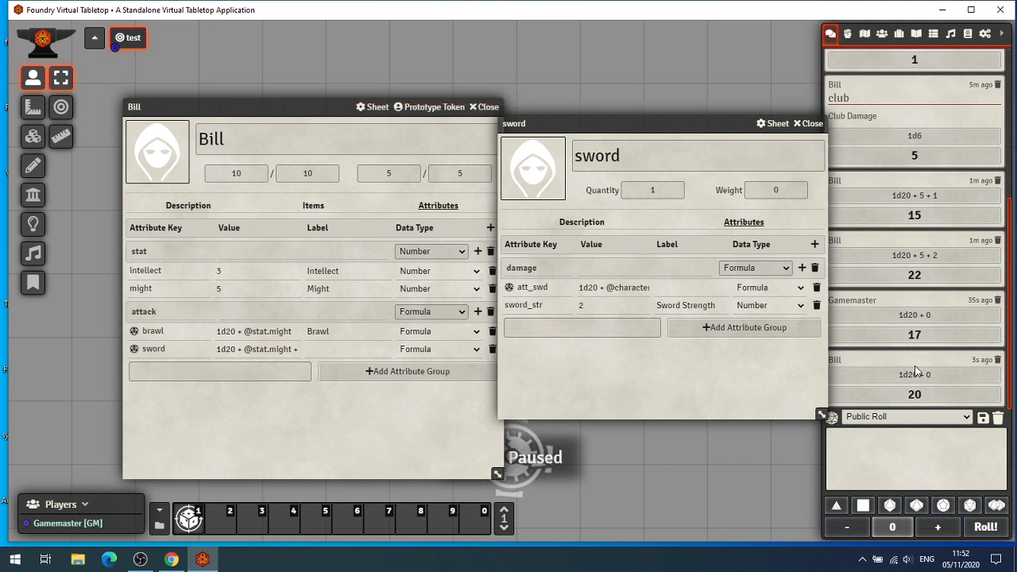
left_click(1016, 316)
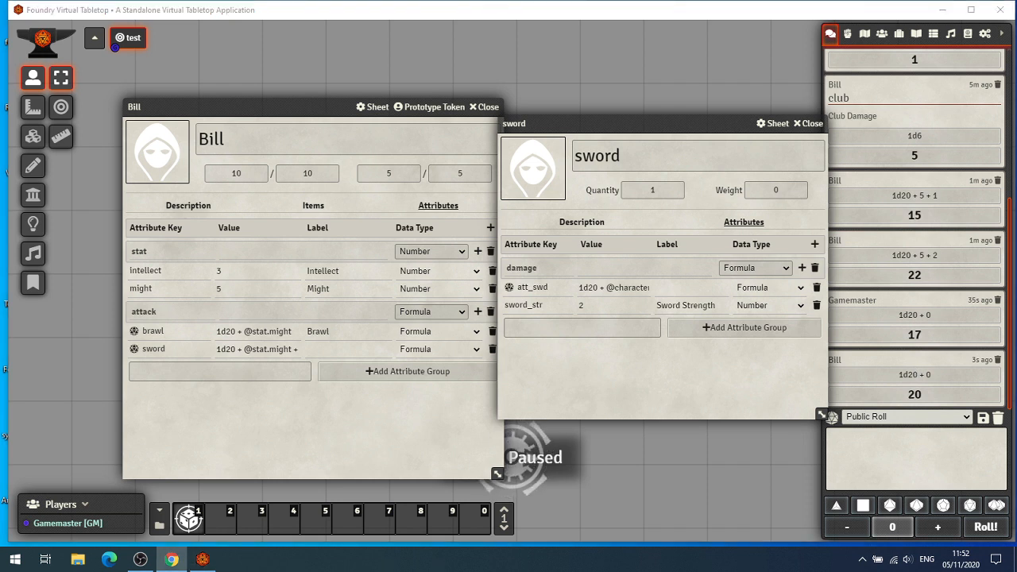
left_click(810, 124)
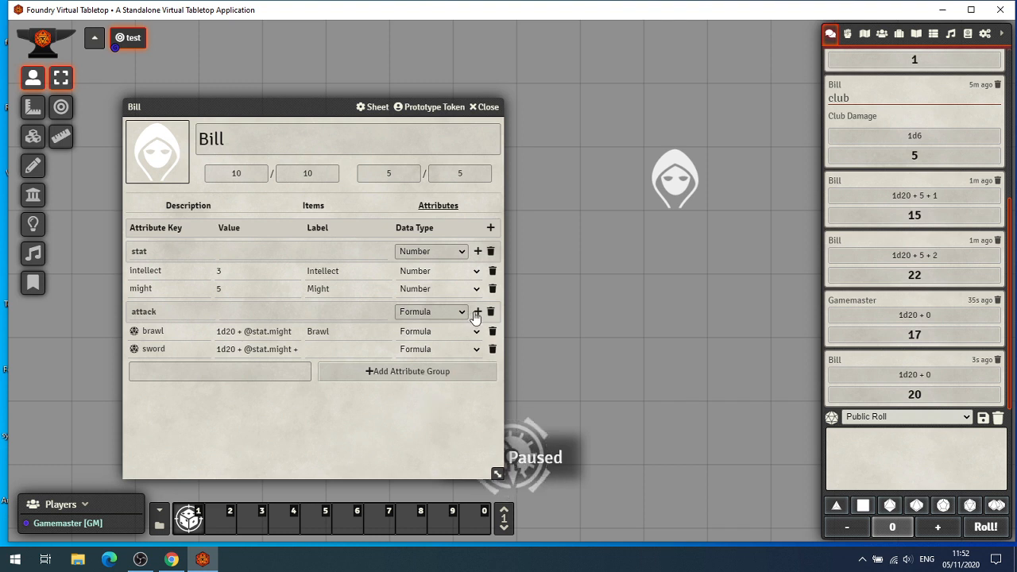
Add a Boolean attribute with the key Injured to the character's attack group and switch it on.
left_click(448, 315)
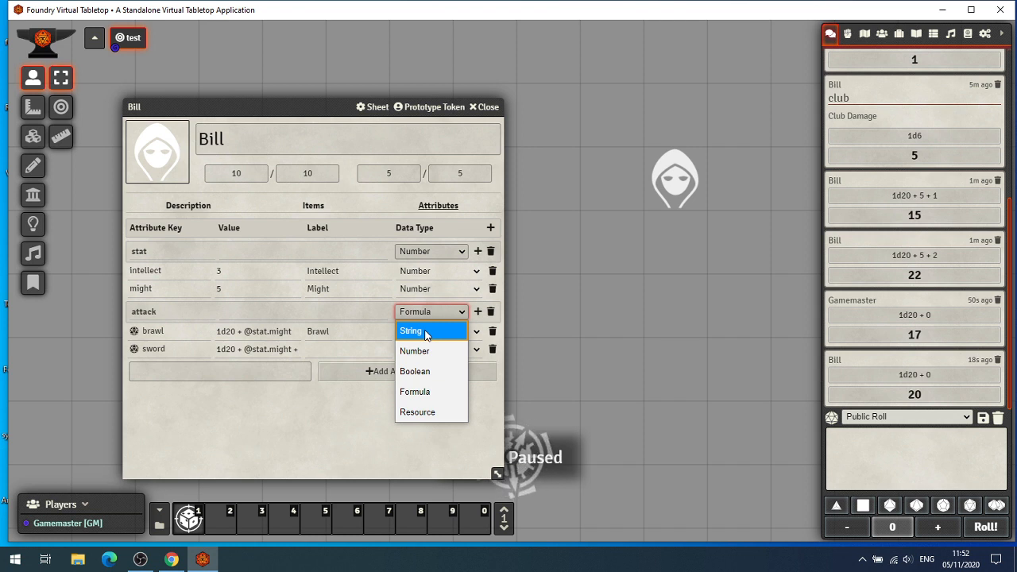
left_click(341, 310)
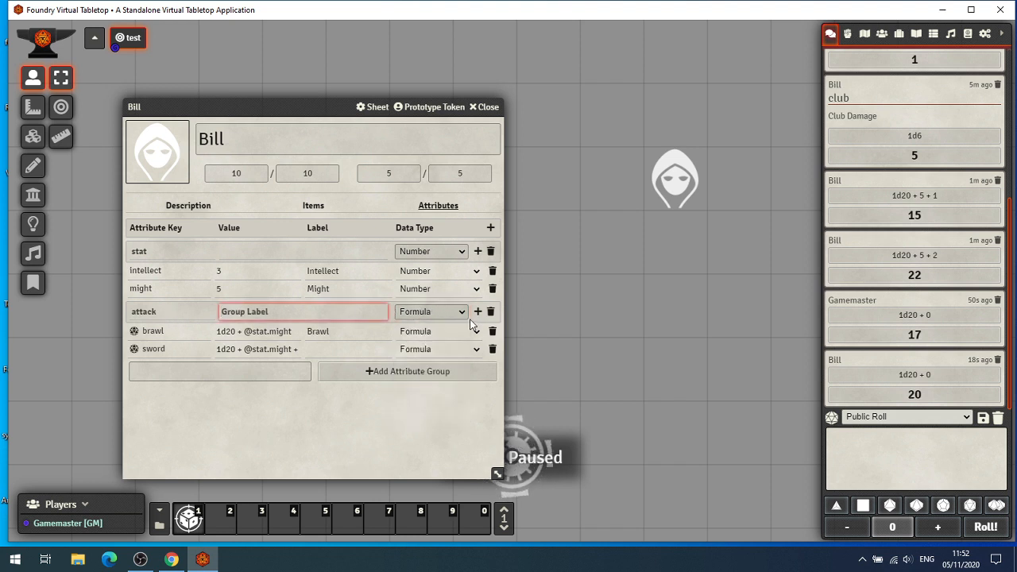
left_click(179, 312)
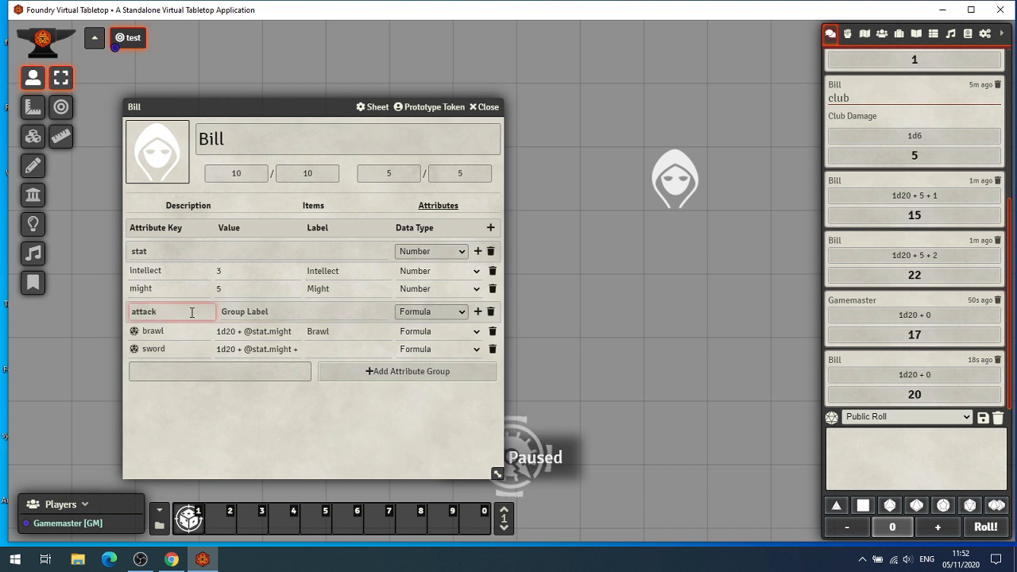
left_click(461, 313)
left_click(425, 377)
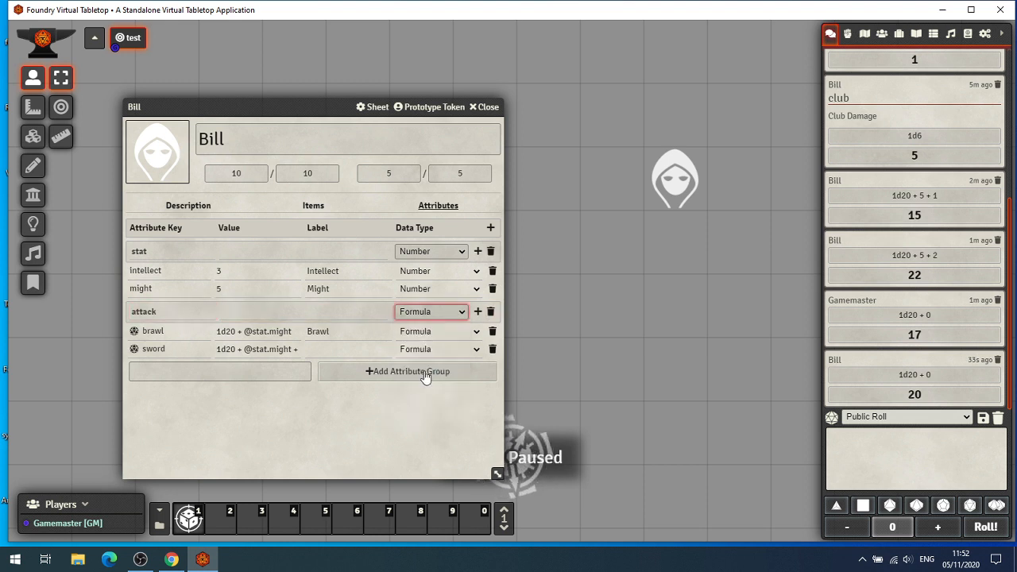
left_click(479, 311)
left_click(126, 331)
double_click(126, 331)
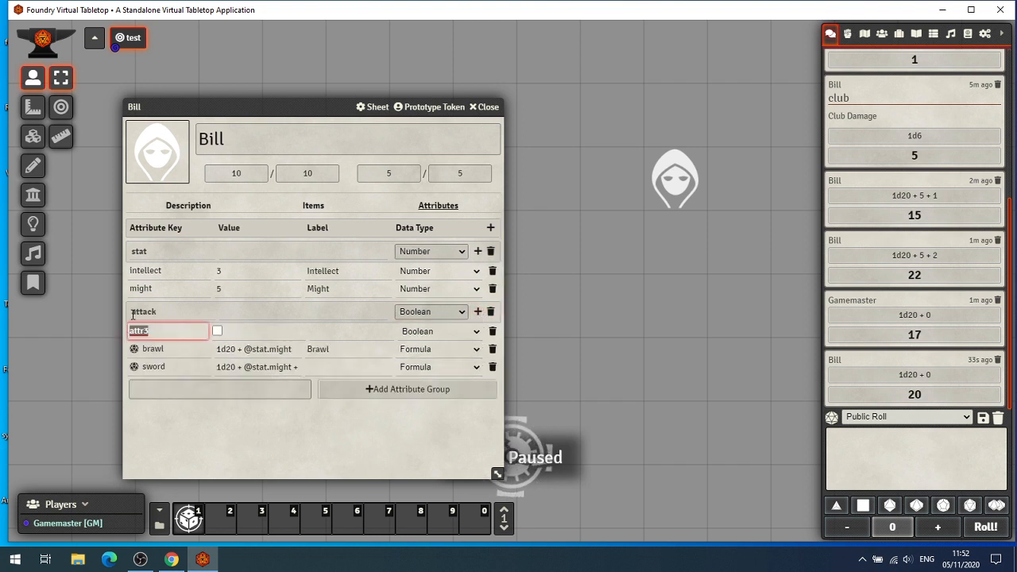
type("Injure")
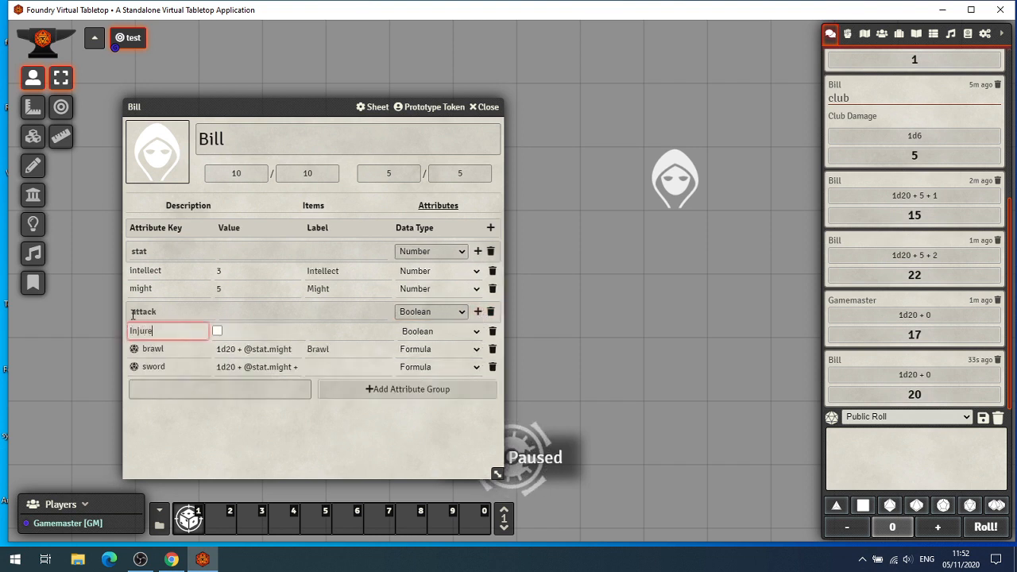
type("d")
left_click(229, 428)
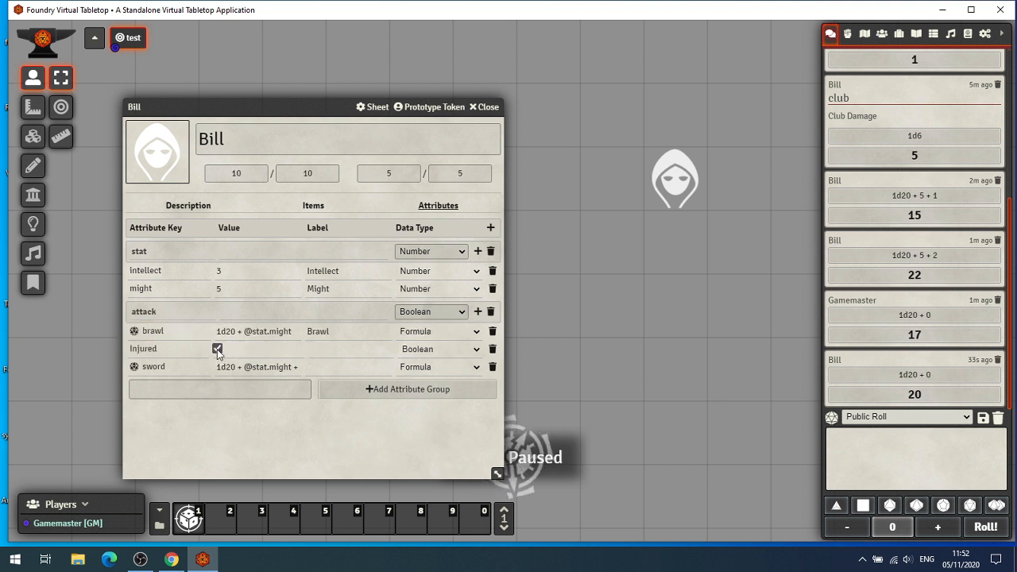
Switch off the Injured attribute and view the data types available for the attack group.
left_click(217, 349)
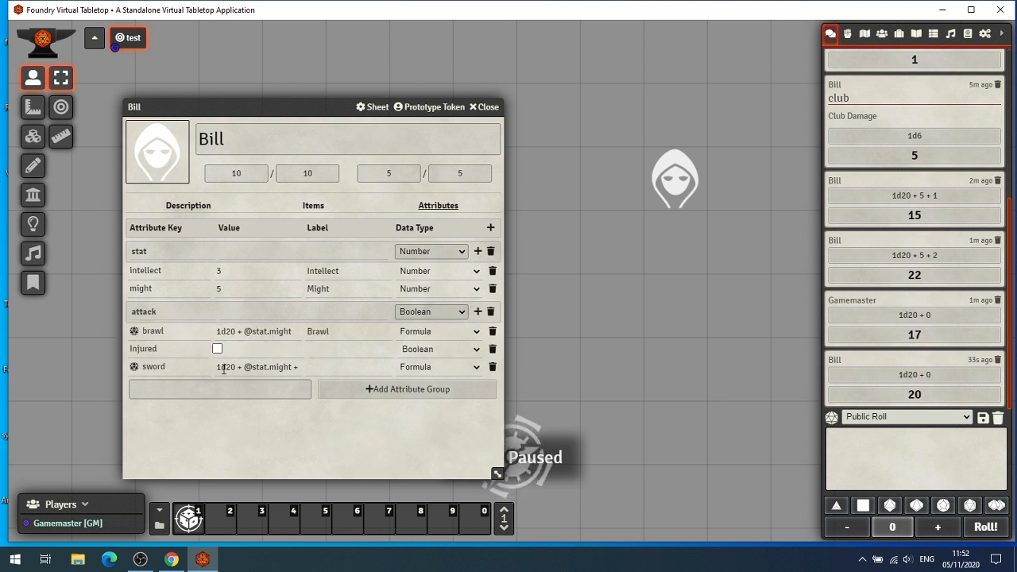
left_click(459, 314)
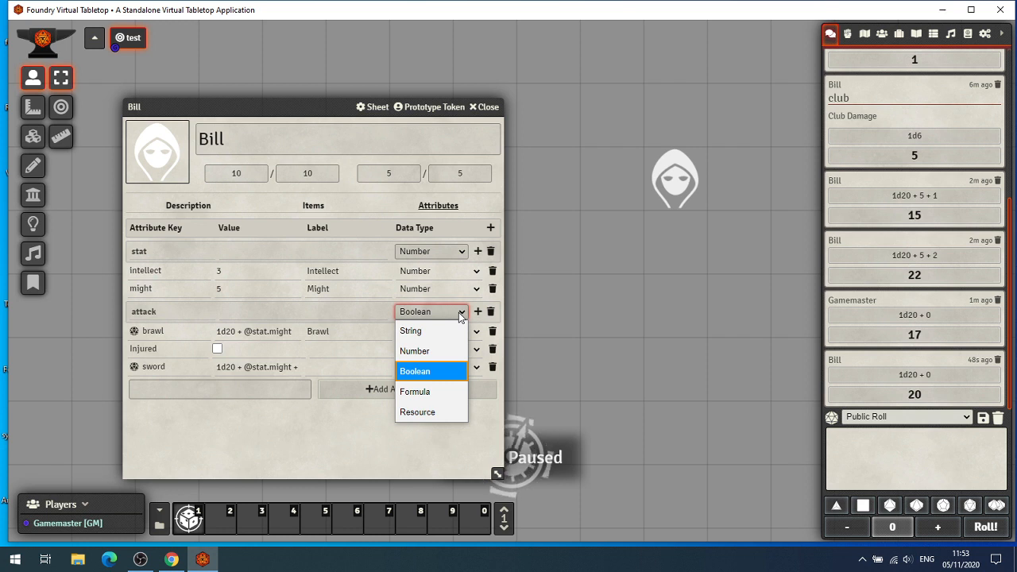
left_click(459, 314)
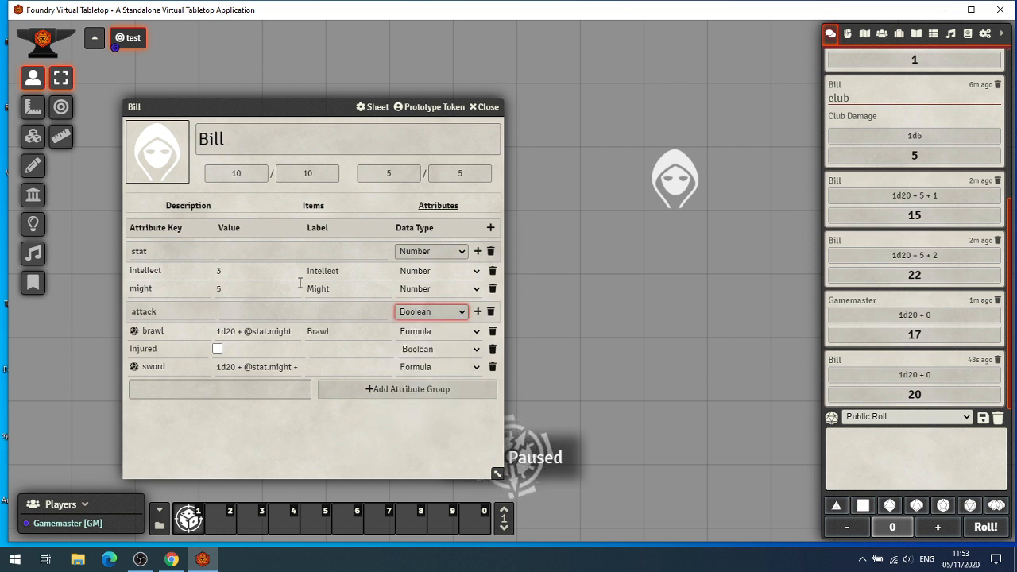
Add a Resource attribute with the key sanity to the character's stat group.
left_click(461, 251)
left_click(421, 352)
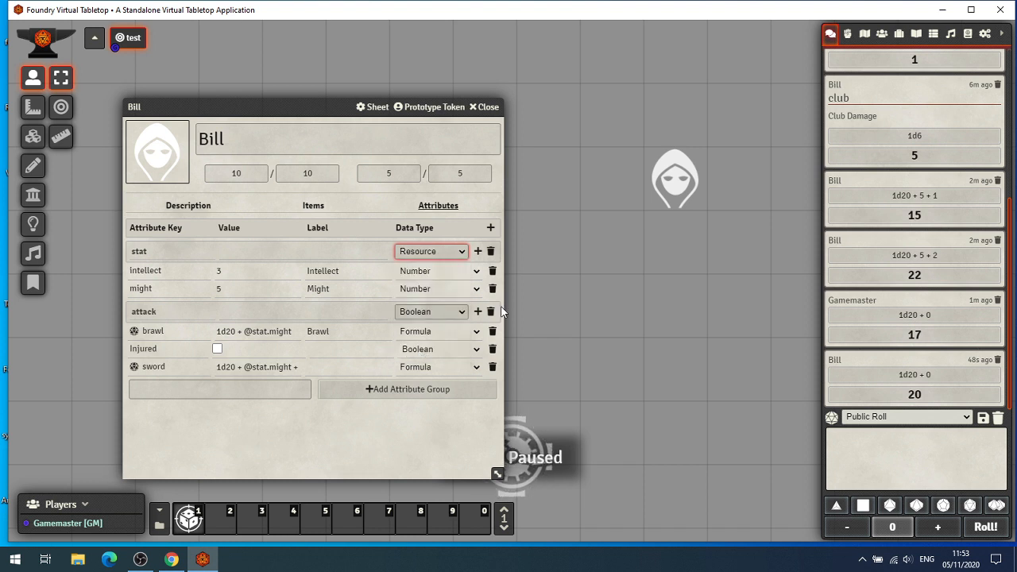
left_click(477, 252)
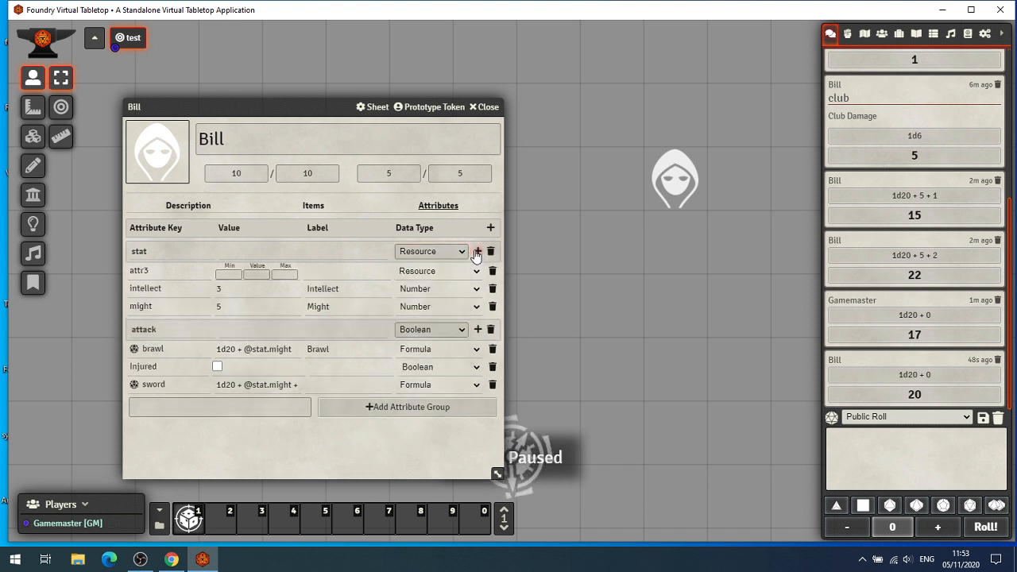
double_click(139, 265)
type("sanity")
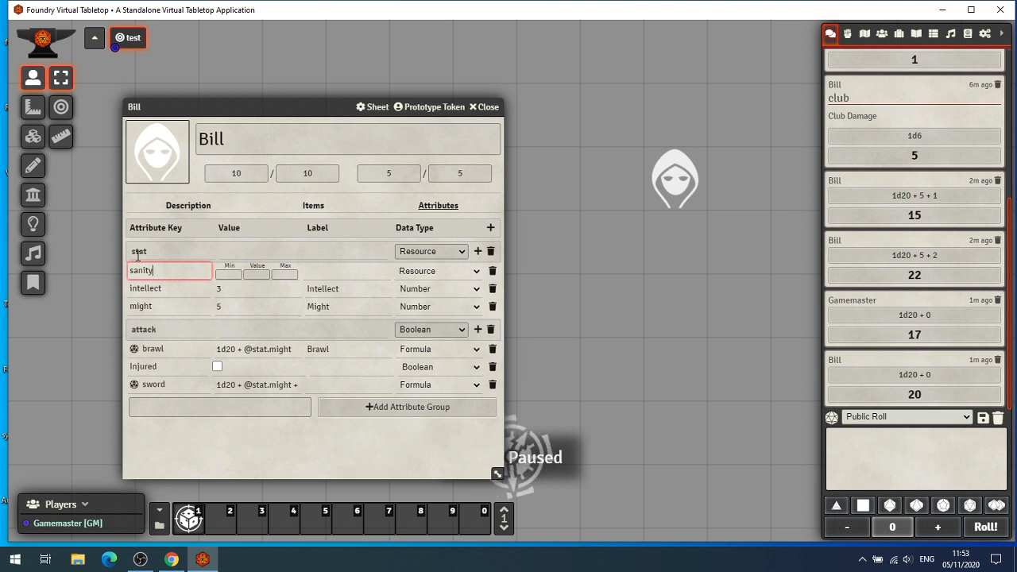
left_click(231, 275)
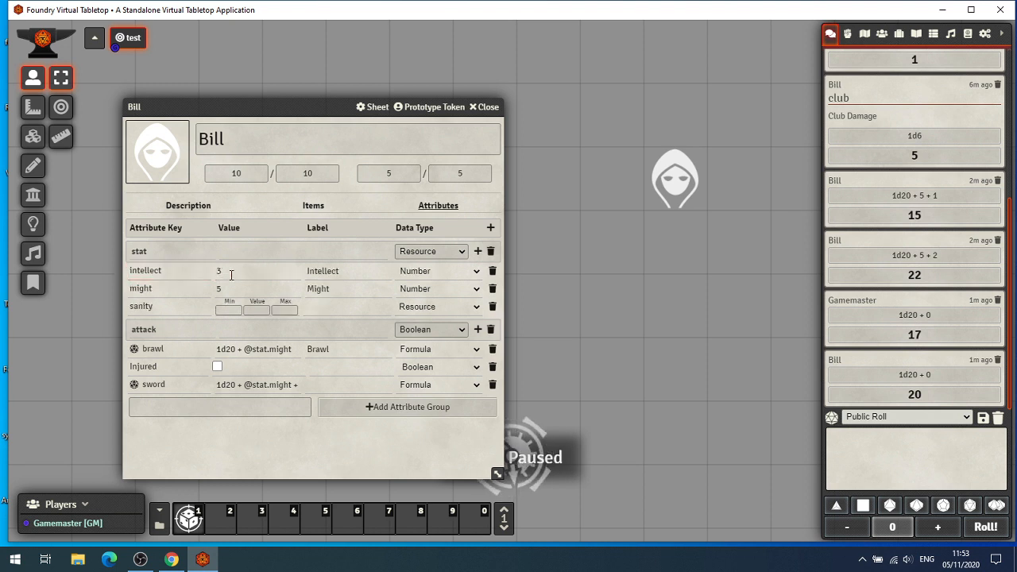
Set the sanity resource to a minimum of 0, a maximum of 10 and a value of 5.
left_click(234, 311)
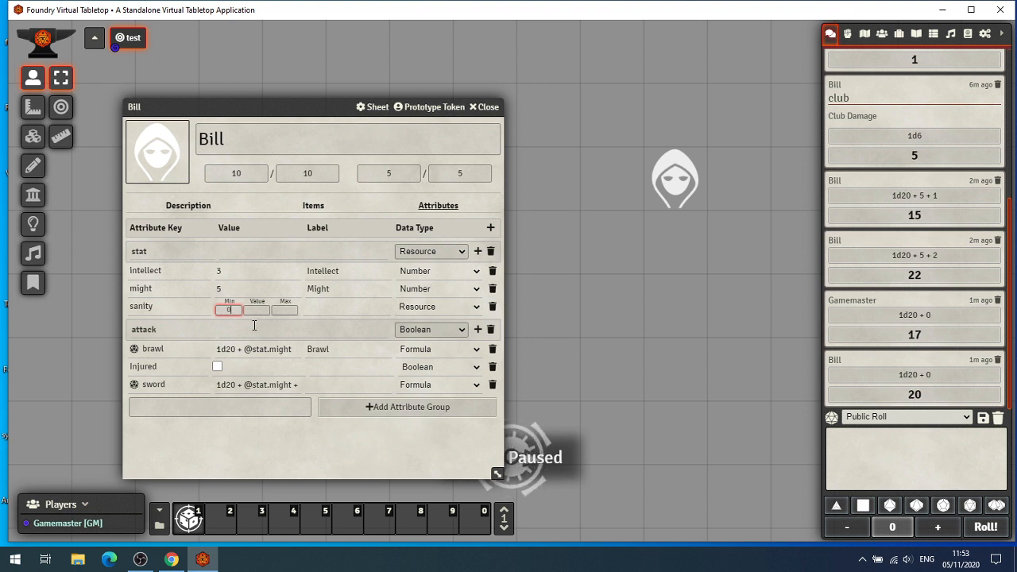
type("0")
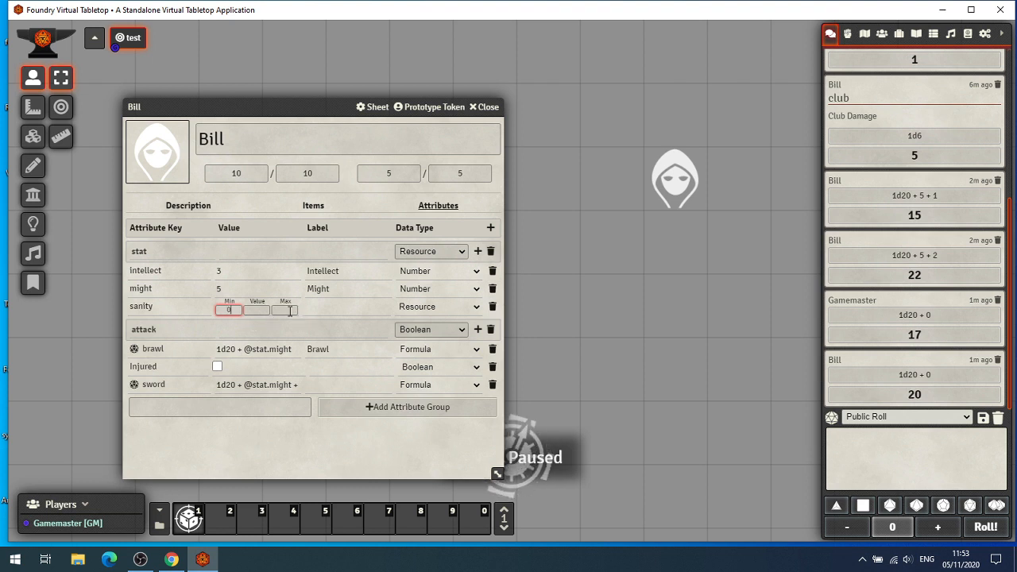
left_click(291, 311)
type("1")
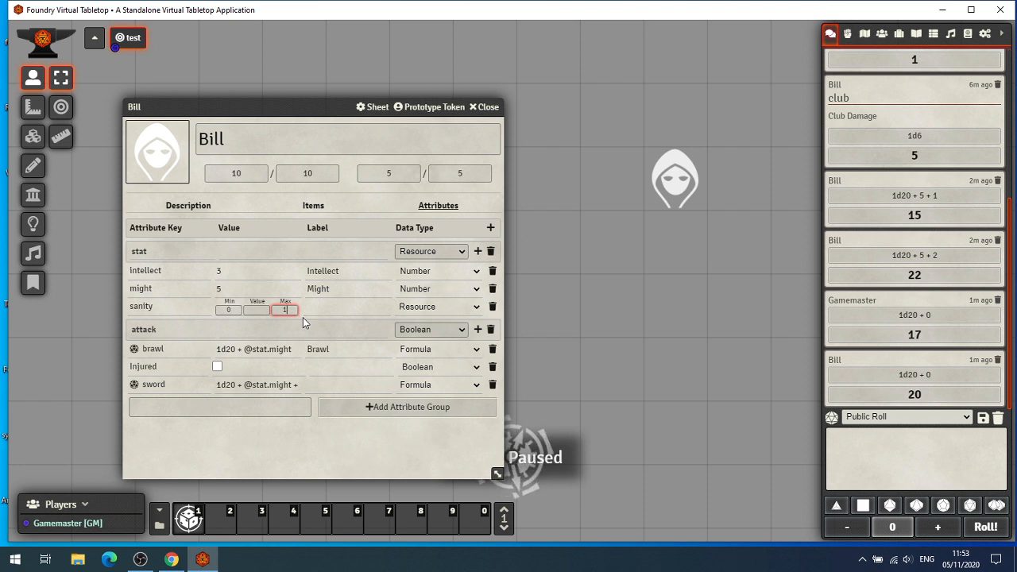
type("0")
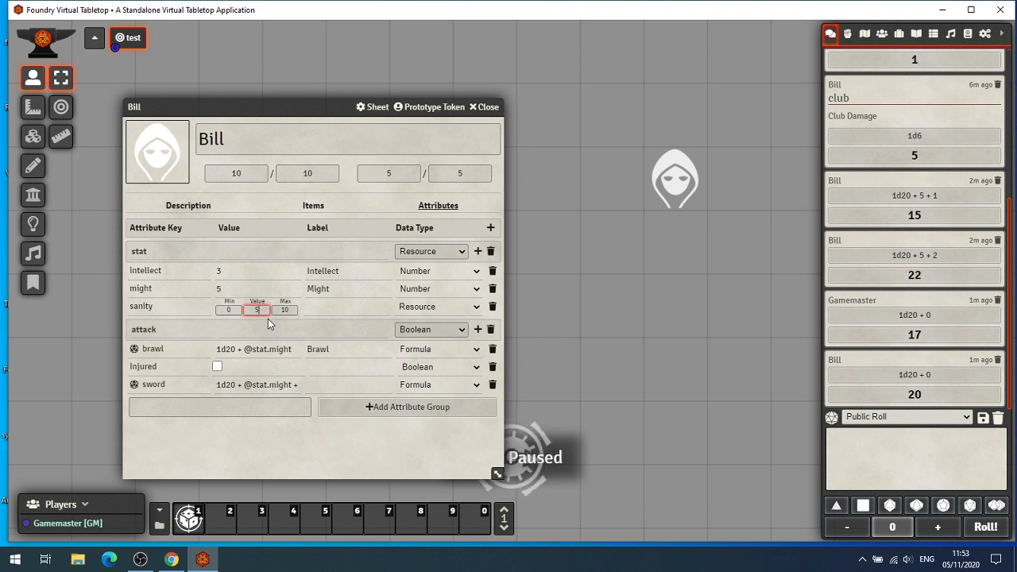
Label the sanity attribute Sanity and close the character sheet.
left_click(334, 307)
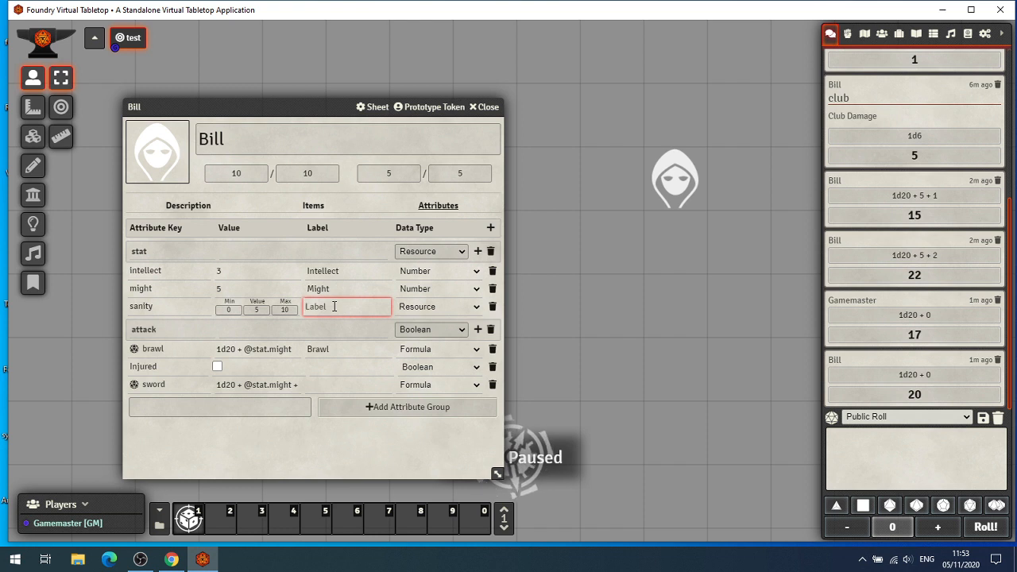
type("SAm")
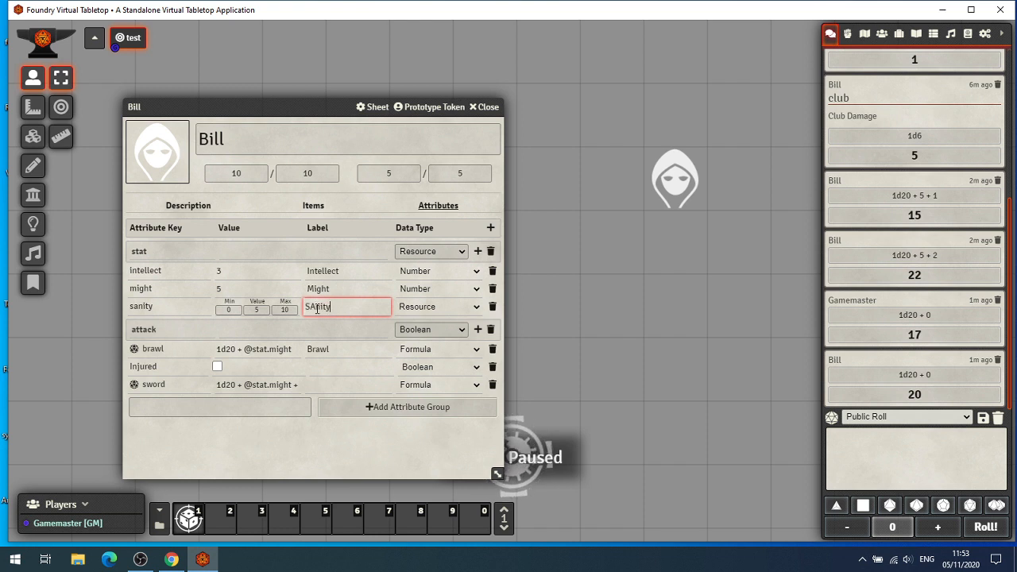
key("BackSpace")
type("a")
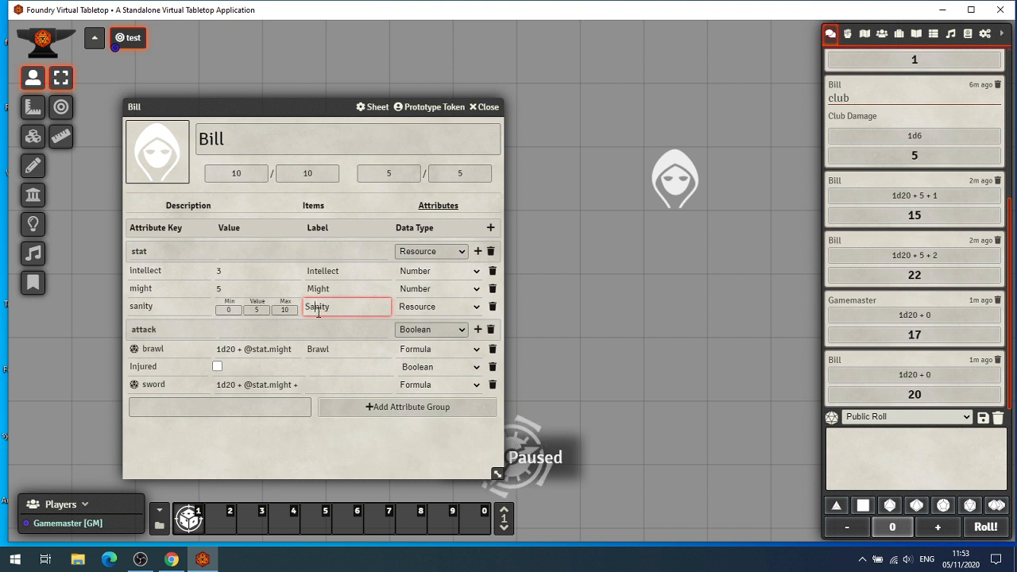
left_click(302, 432)
left_click(487, 106)
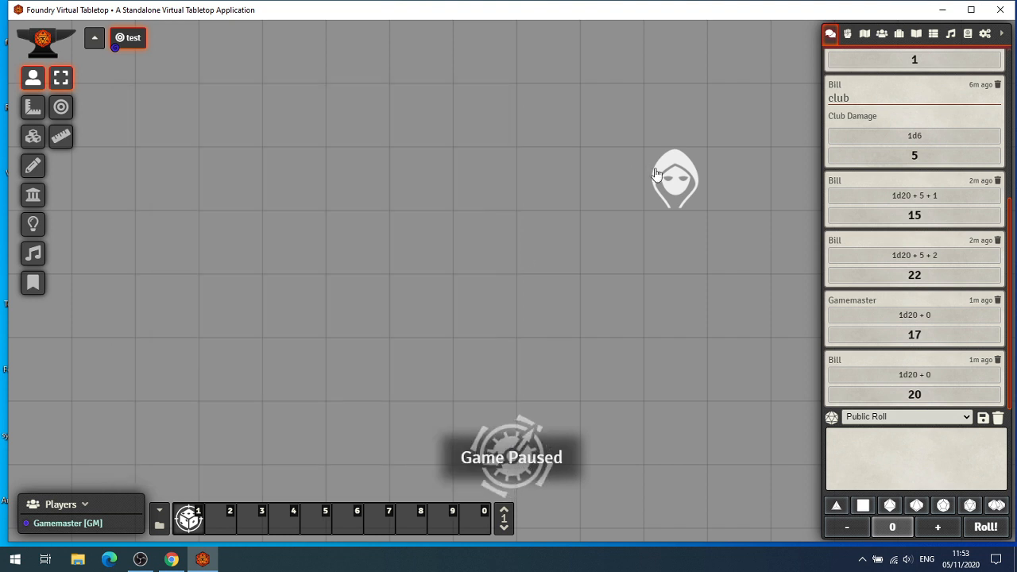
Open the token's resource bar configuration and set its bars to display Always for Owner.
right_click(680, 188)
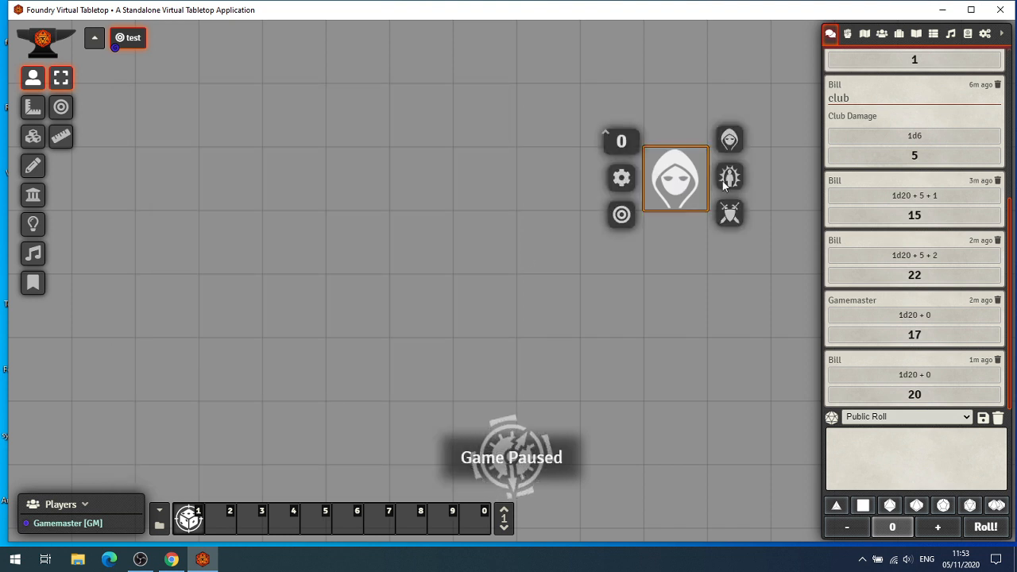
left_click(622, 178)
left_click(629, 224)
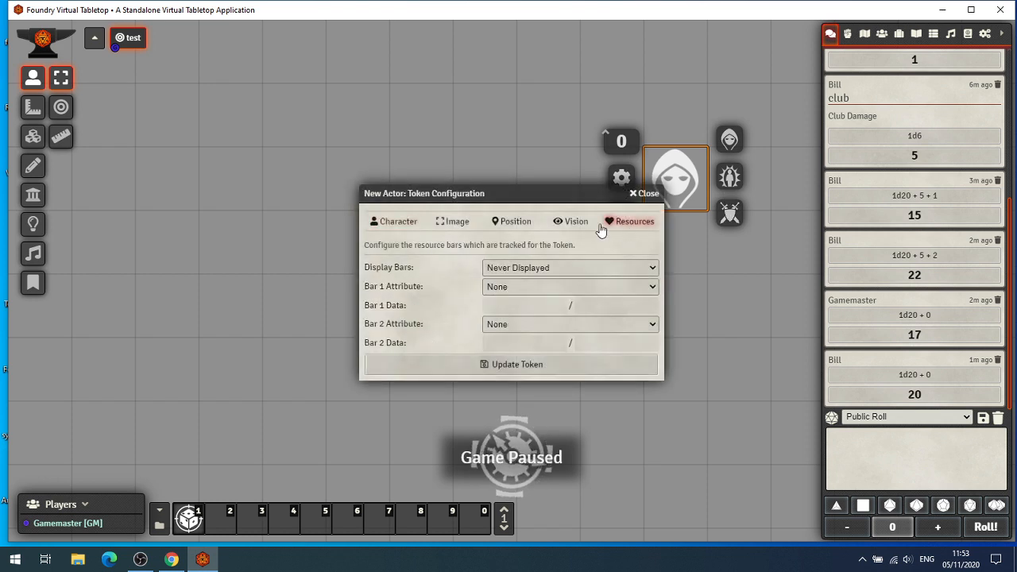
left_click_drag(490, 193, 183, 133)
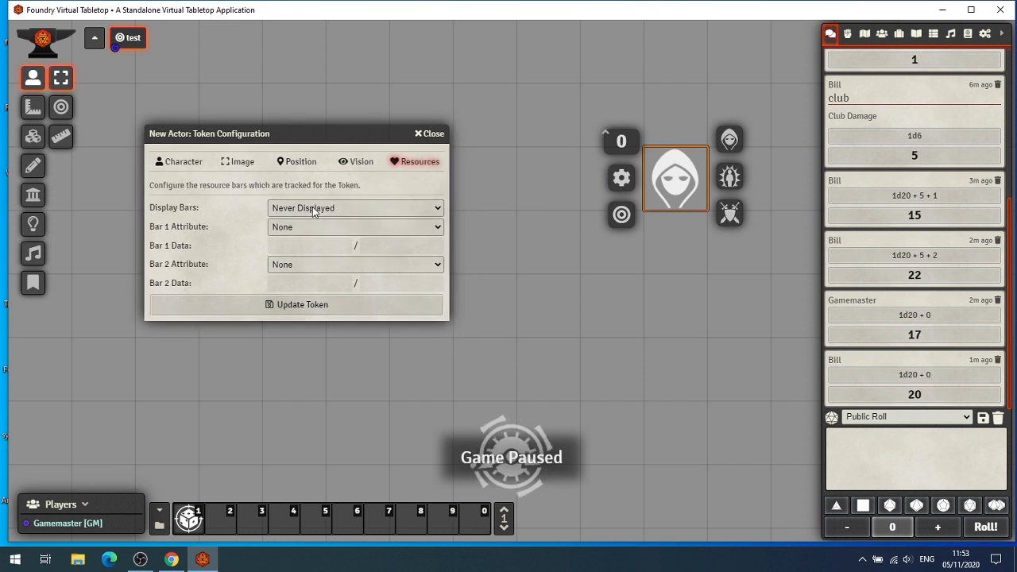
left_click(314, 208)
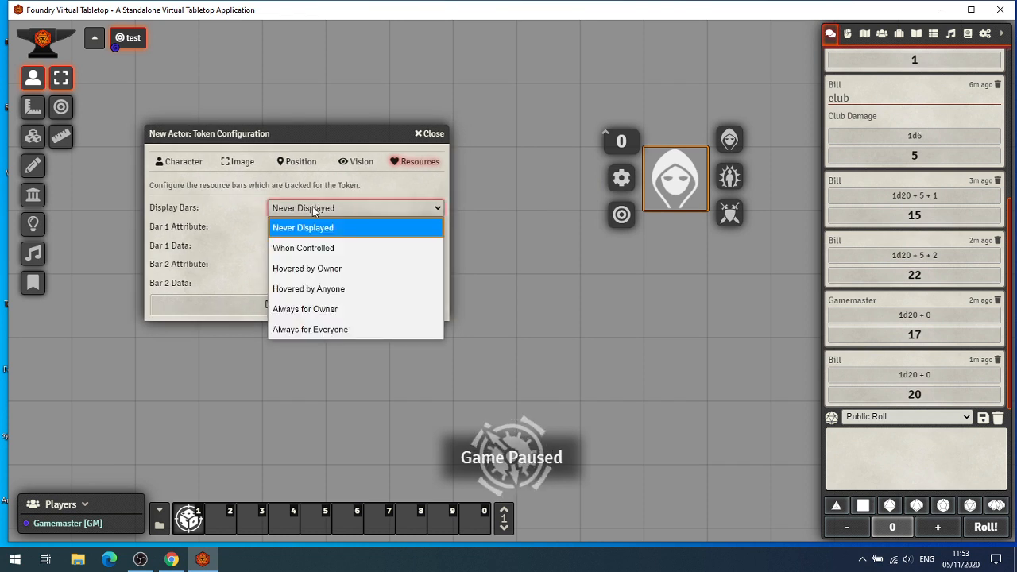
left_click(295, 307)
Check the attributes offered for bar 1 and open the pc token's sheet beside the configuration for comparison.
left_click(322, 227)
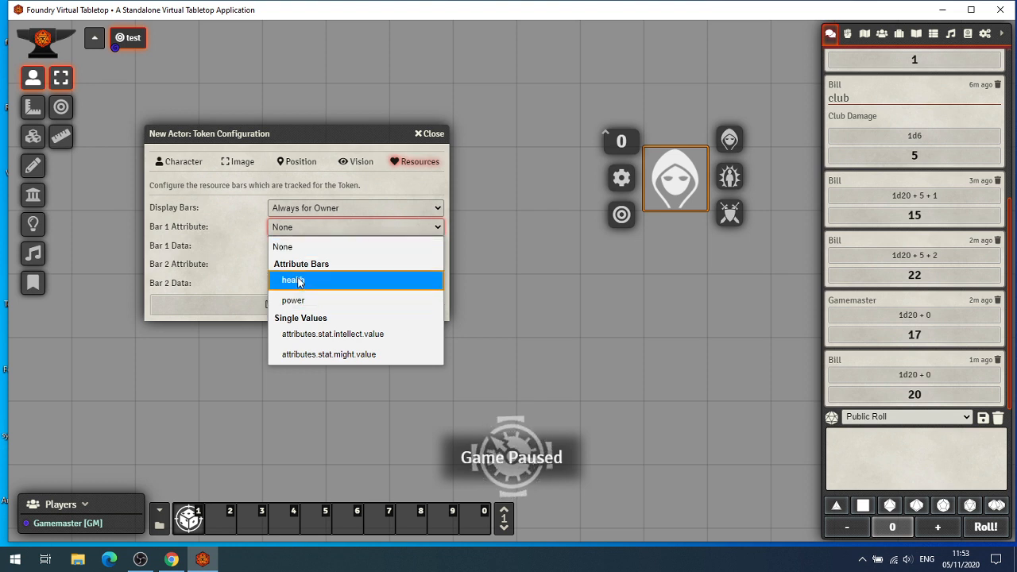
left_click(677, 187)
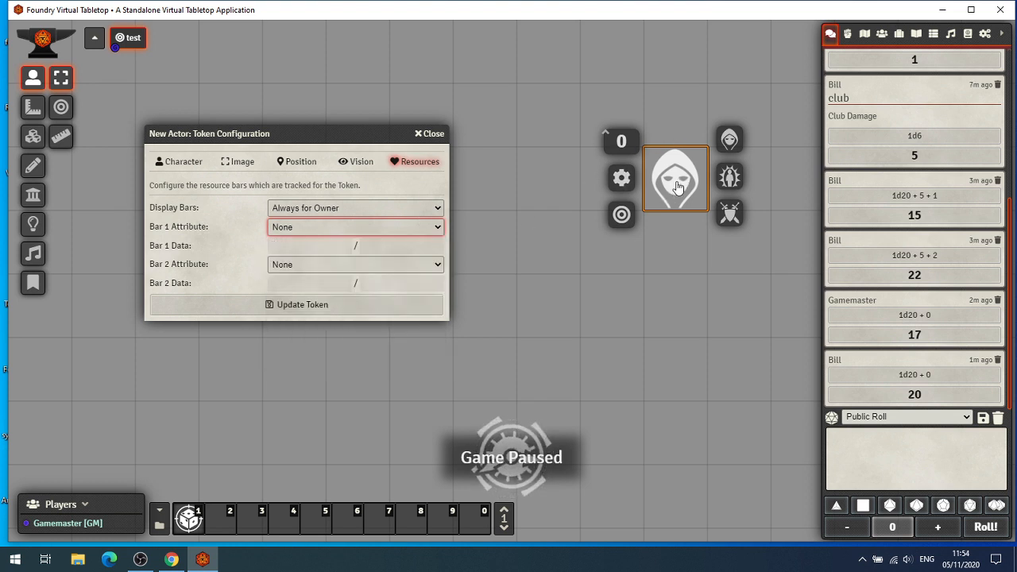
double_click(677, 187)
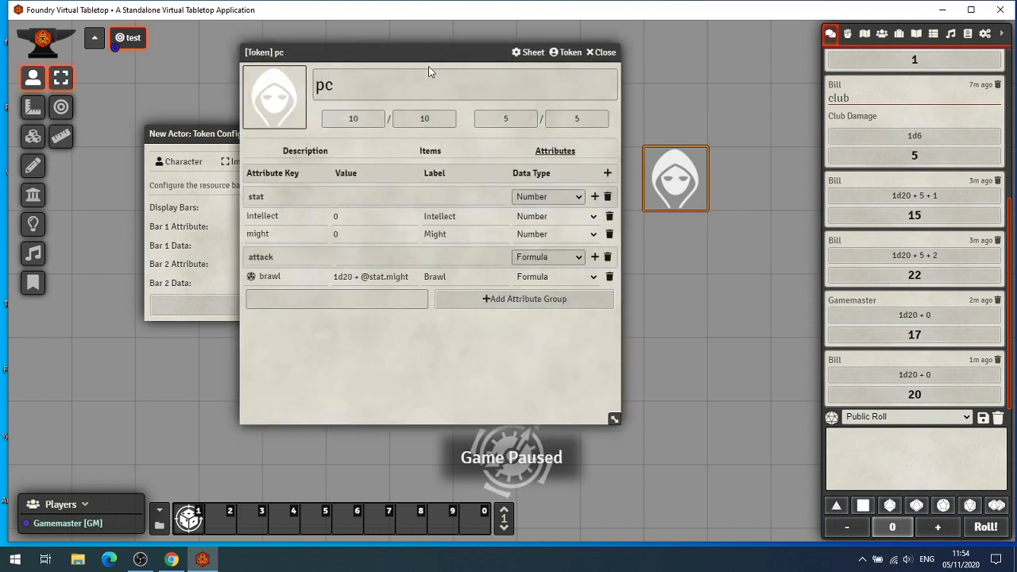
left_click_drag(406, 50, 710, 139)
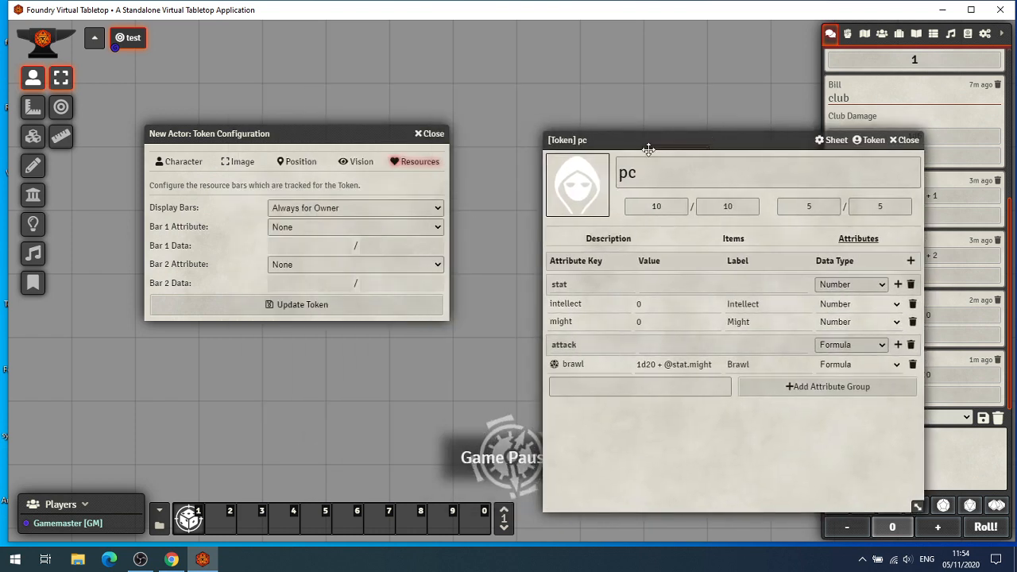
Assign health to bar 1 and power to bar 2, update the token, and move the pc sheet clear of it.
left_click(387, 229)
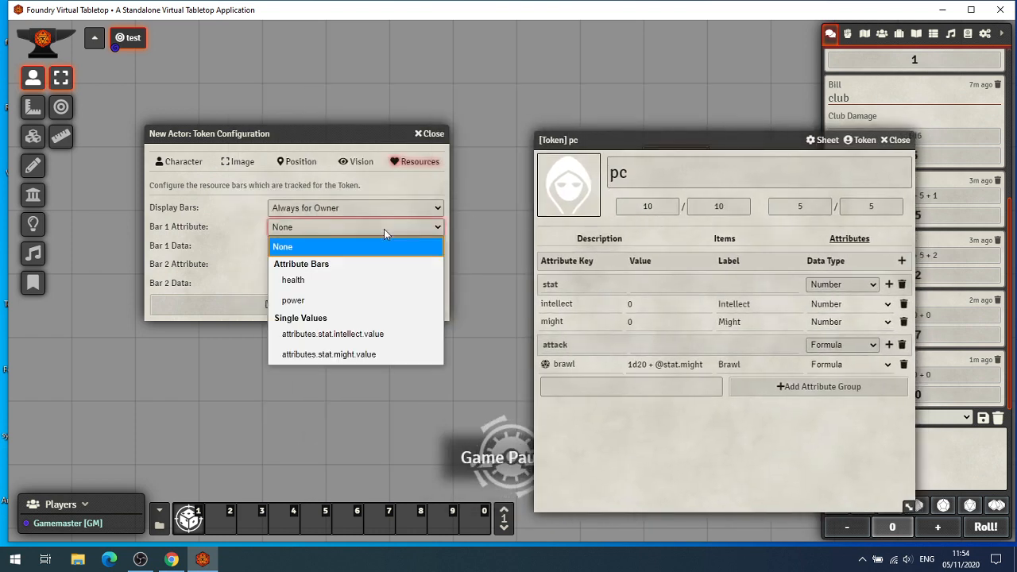
left_click(336, 282)
left_click(355, 267)
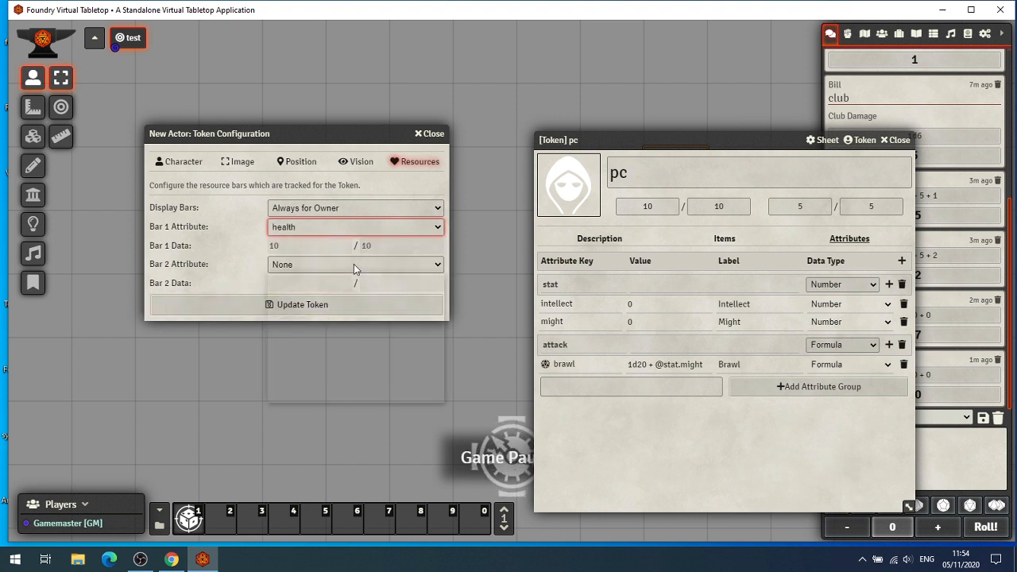
left_click(320, 337)
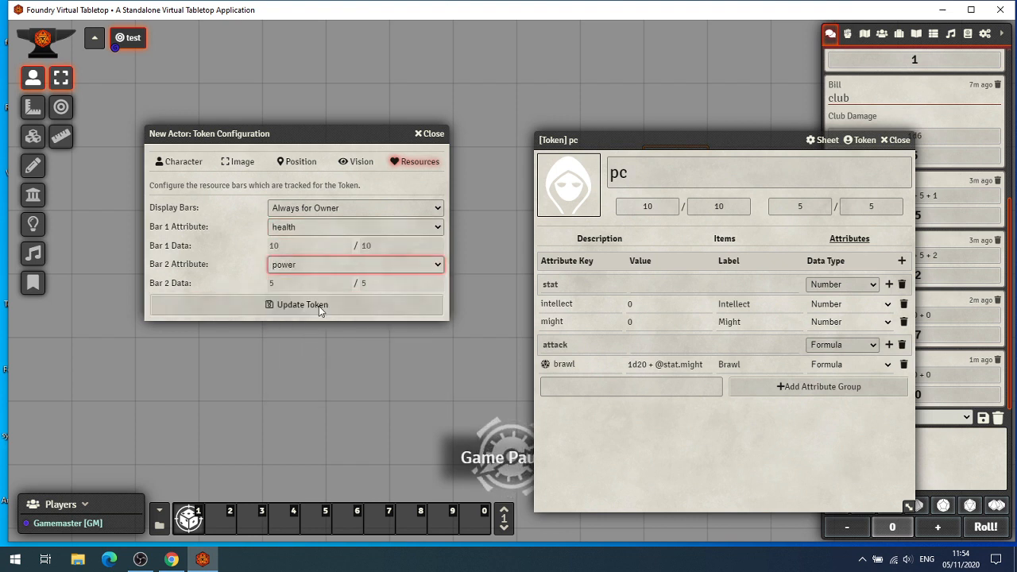
left_click(320, 306)
left_click_drag(619, 136, 235, 89)
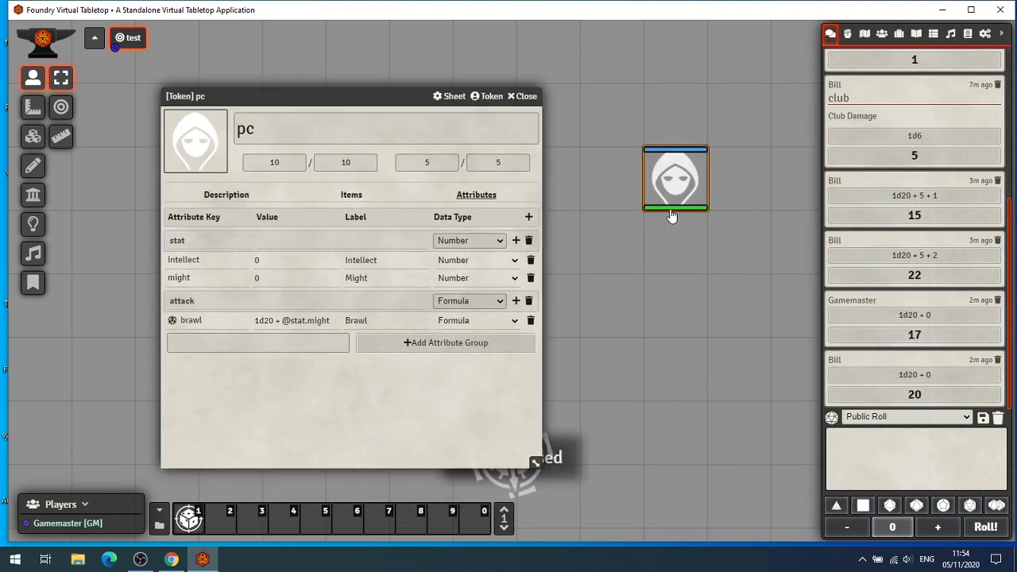
Test the power bar by setting the token's current power to 1 and restoring it to 5.
left_click(521, 163)
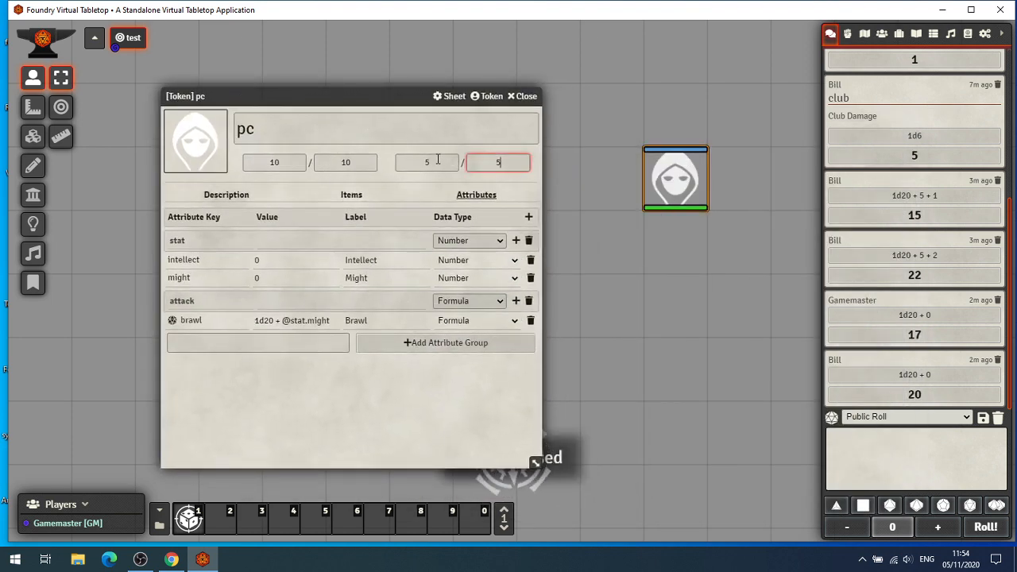
left_click(416, 159)
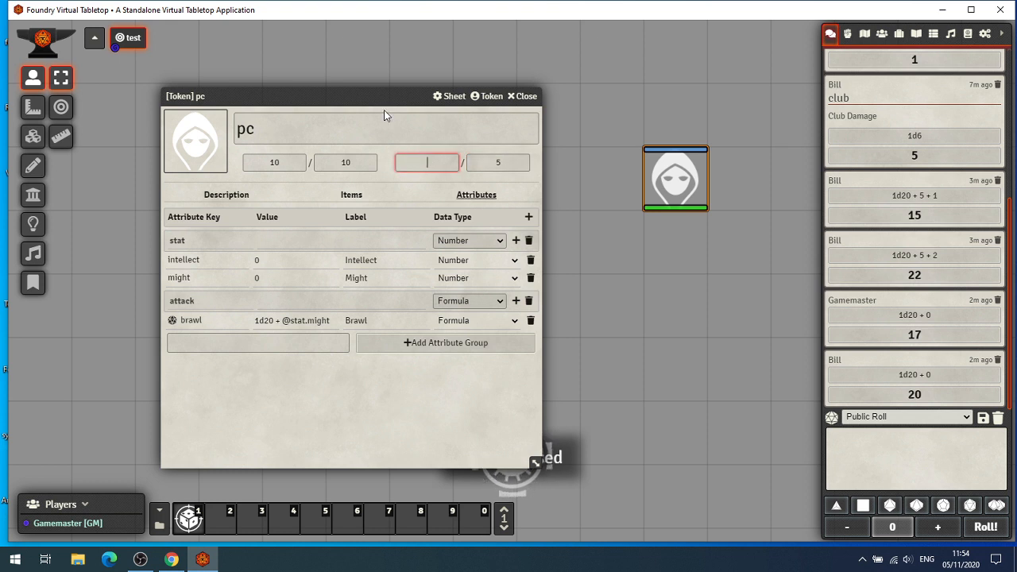
type("1")
key("Tab")
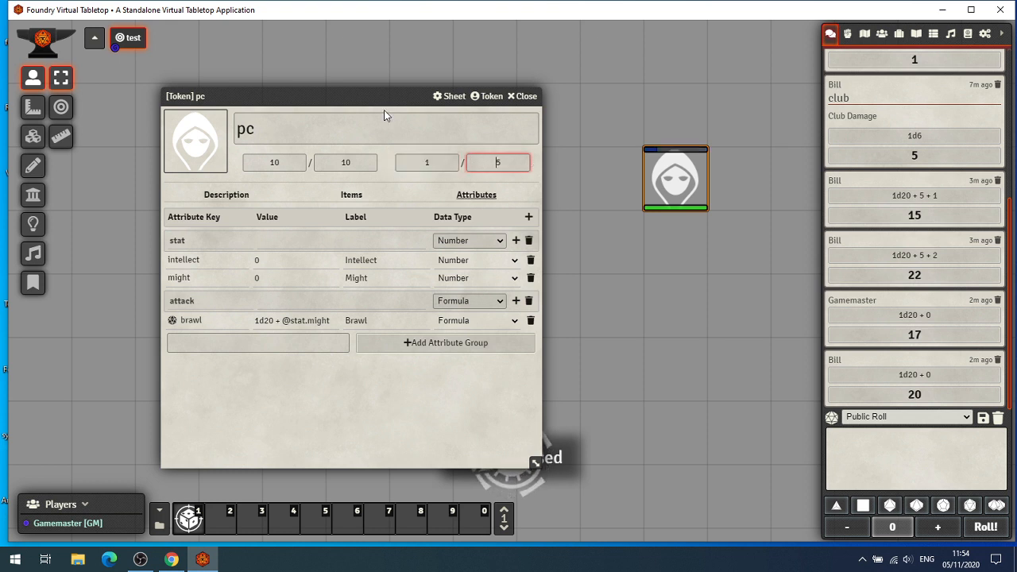
left_click(436, 164)
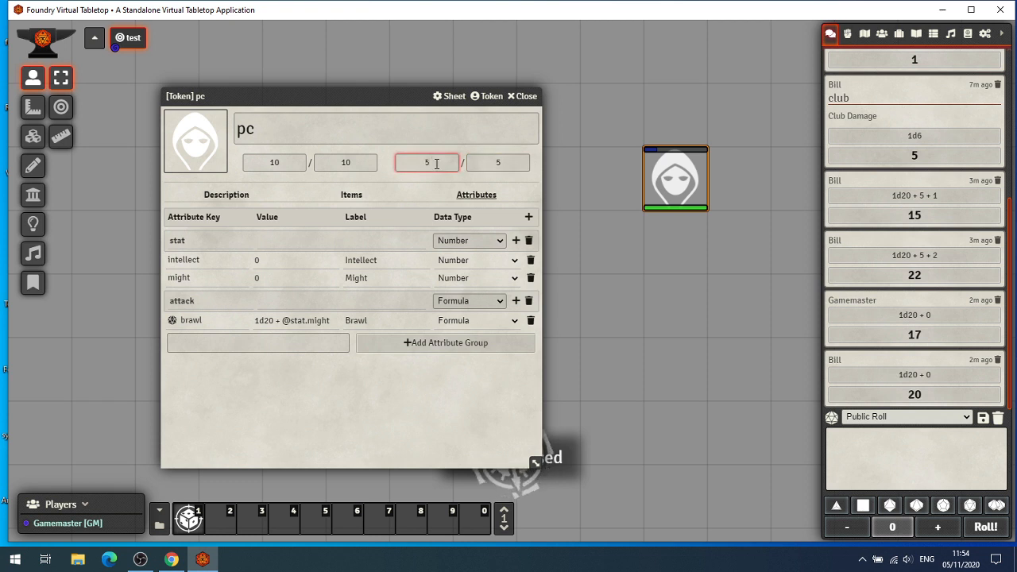
Set the token's current health to 7 and close the pc sheet.
left_click(294, 163)
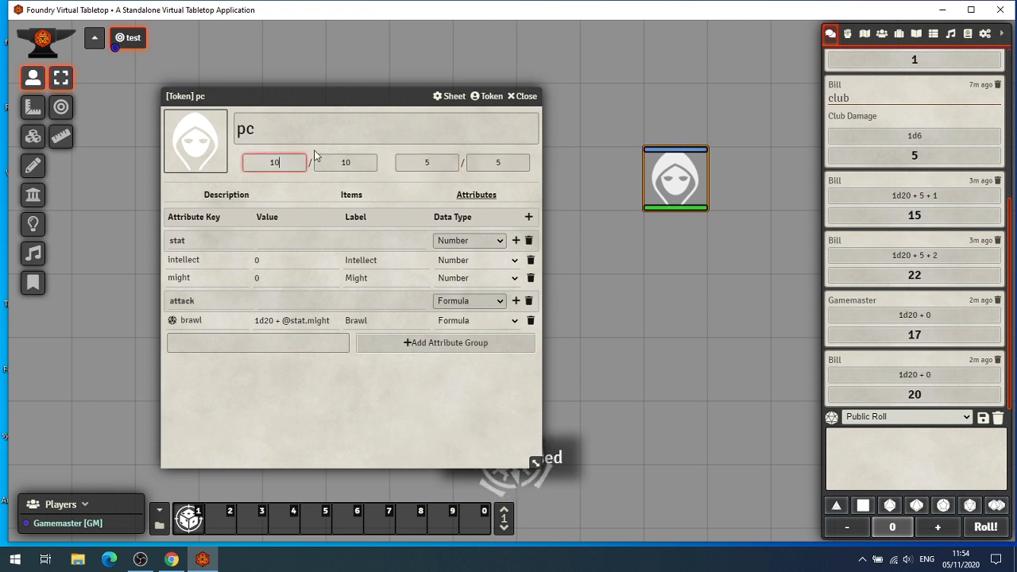
key("BackSpace")
key("BackSpace")
type("7")
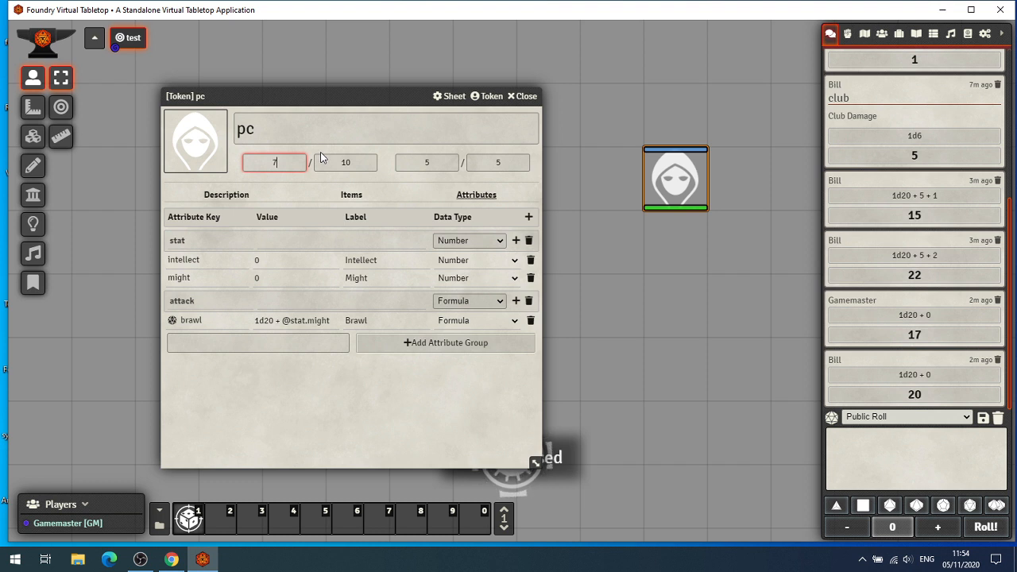
key("Return")
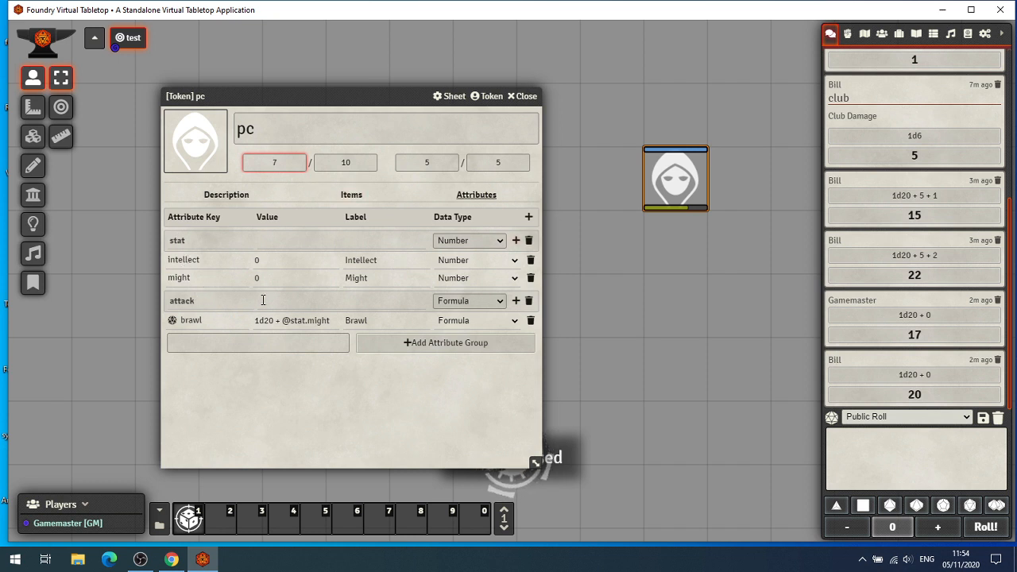
left_click(525, 96)
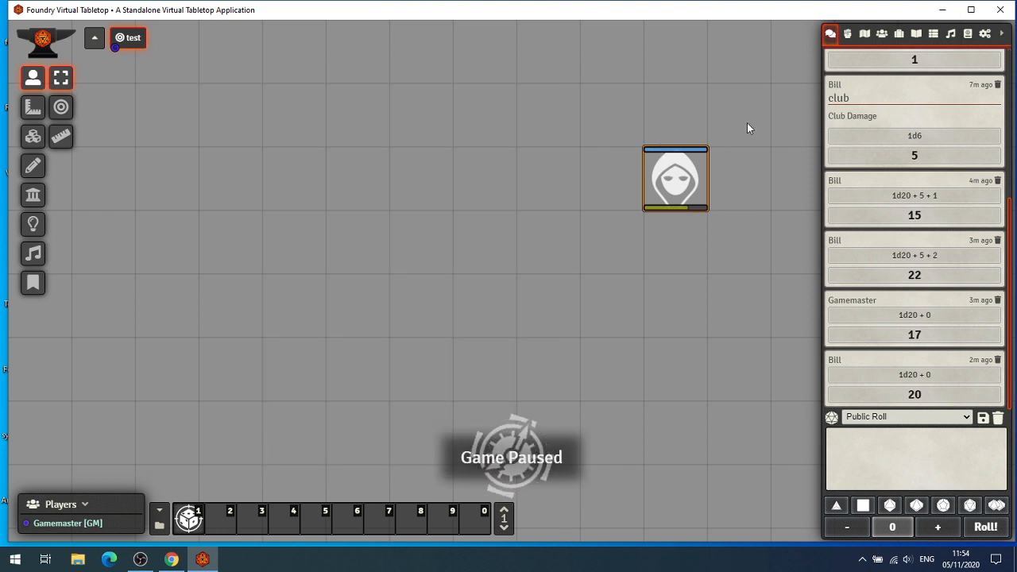
Place the third listed actor's token on the scene, show its sheet's attributes, and move the sheet clear of the token.
left_click(882, 35)
left_click_drag(865, 181, 485, 227)
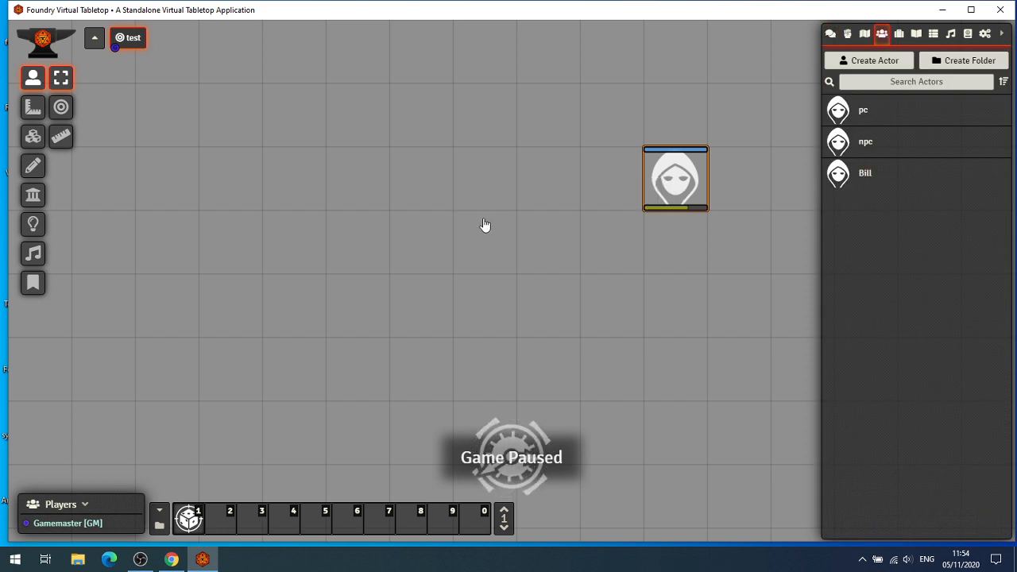
double_click(482, 235)
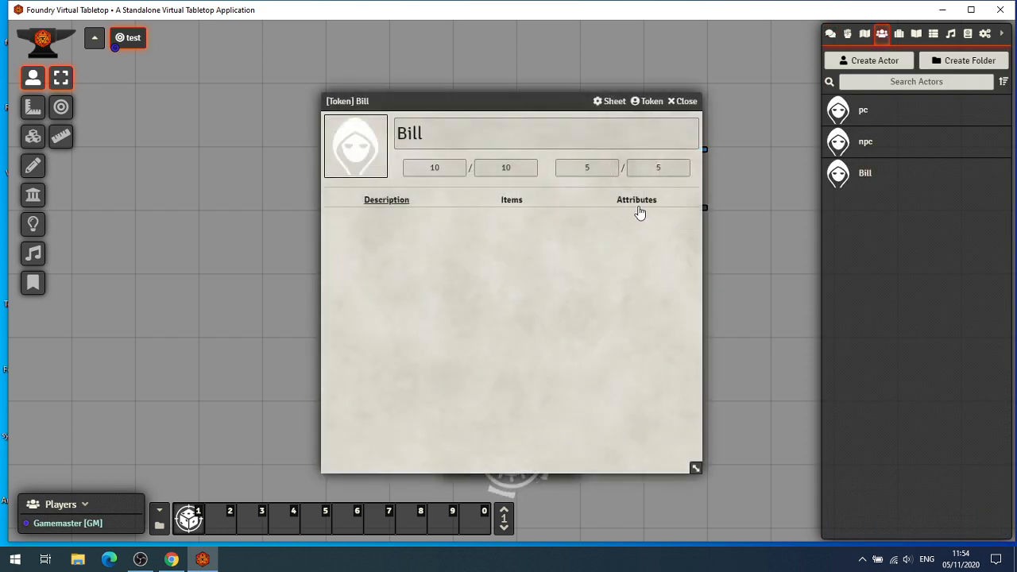
left_click(636, 201)
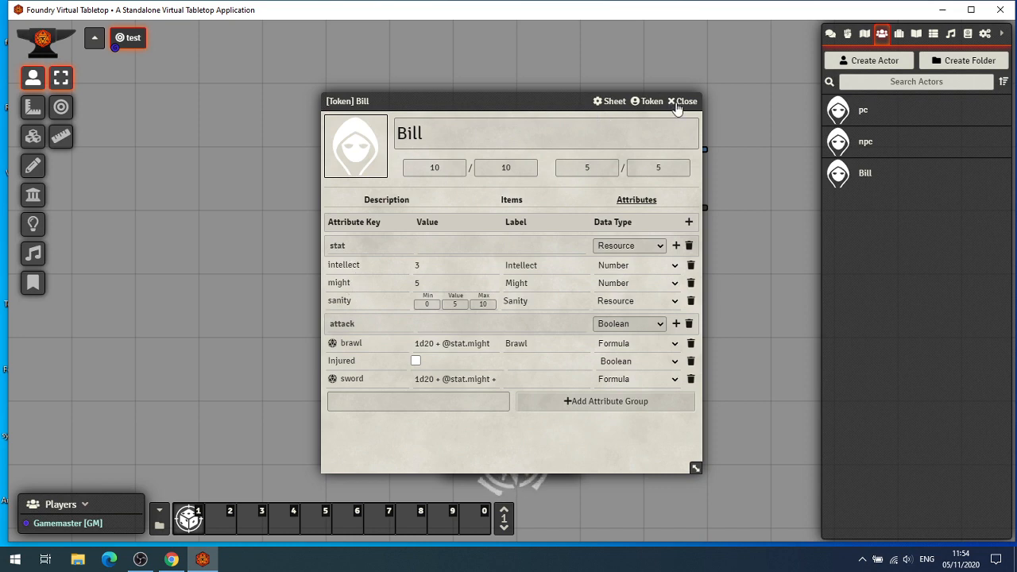
left_click_drag(494, 103, 207, 62)
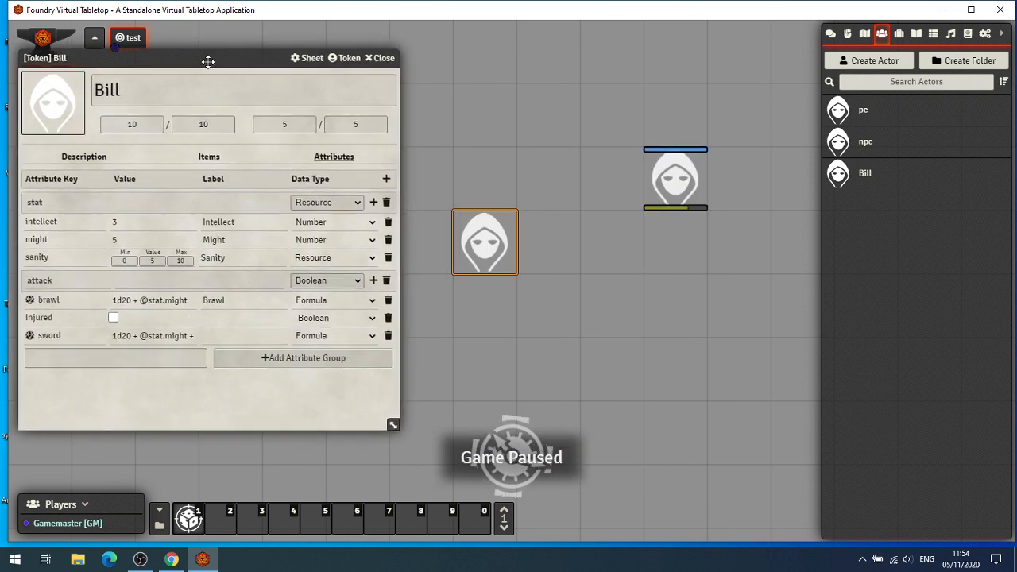
Configure the new token's bars as Always for Everyone, assign attributes.stat.sanity to bar 1, and update the token.
left_click(355, 60)
left_click(280, 89)
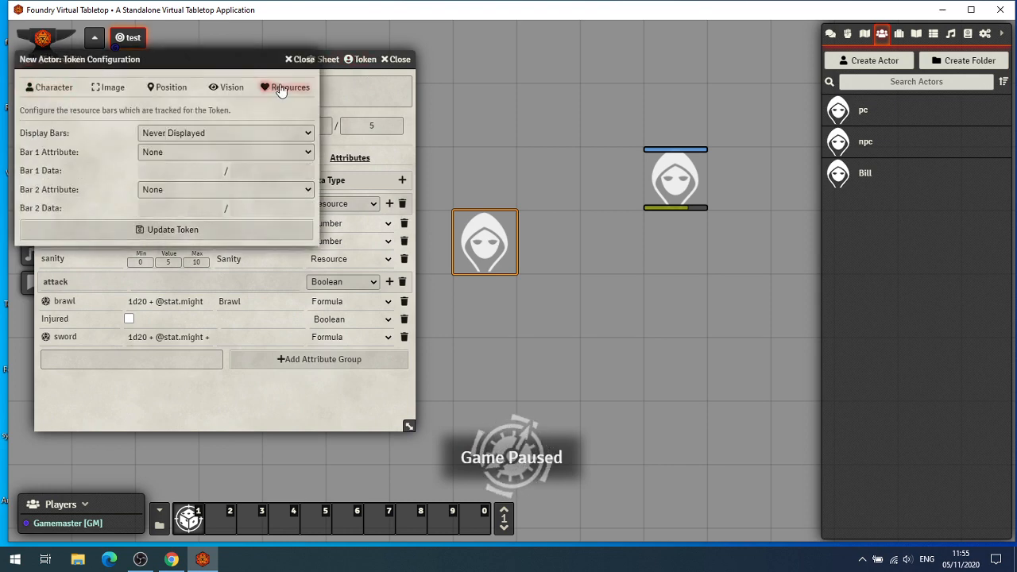
left_click(206, 134)
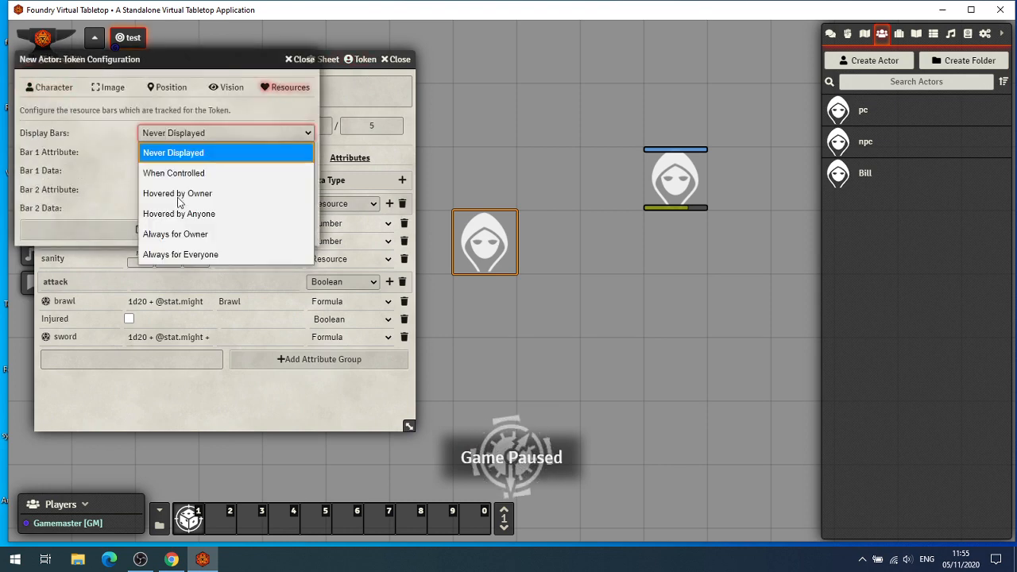
left_click(166, 255)
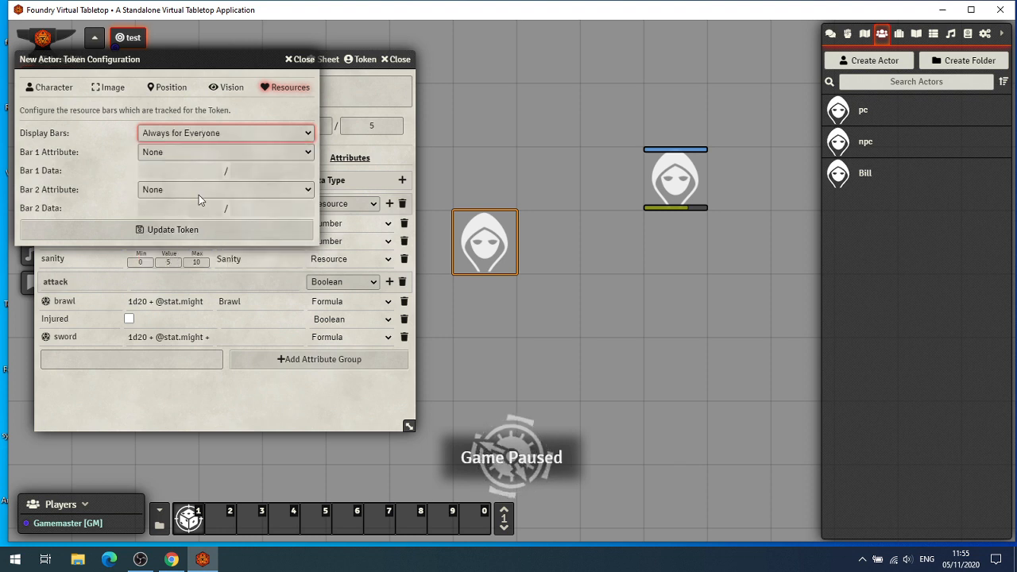
left_click(191, 150)
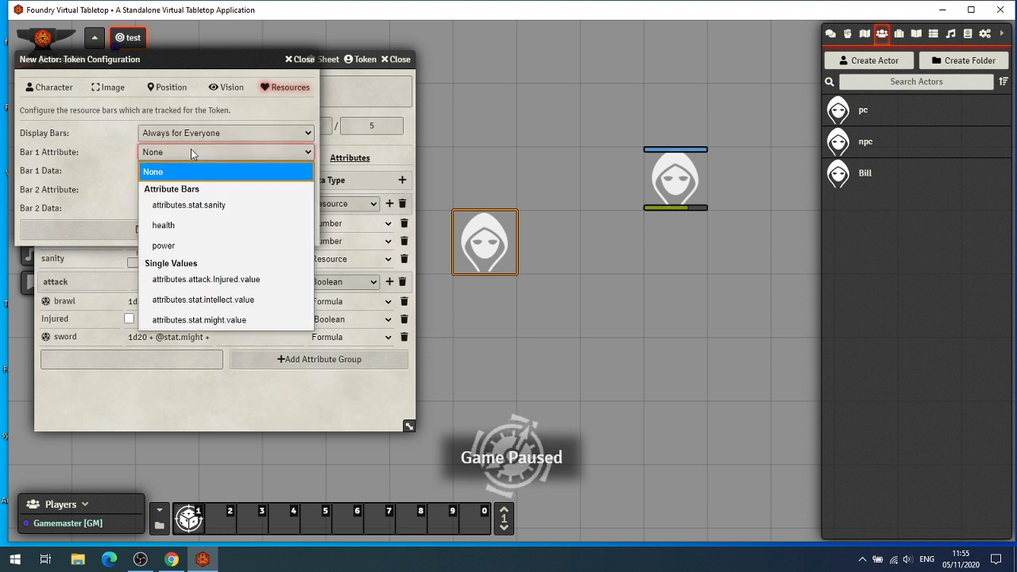
left_click(181, 209)
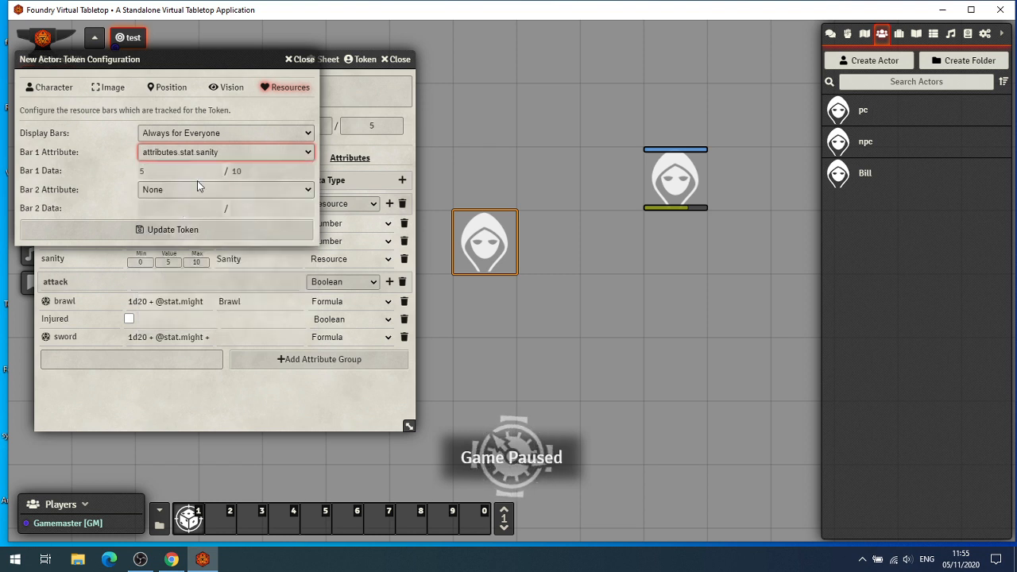
left_click(153, 229)
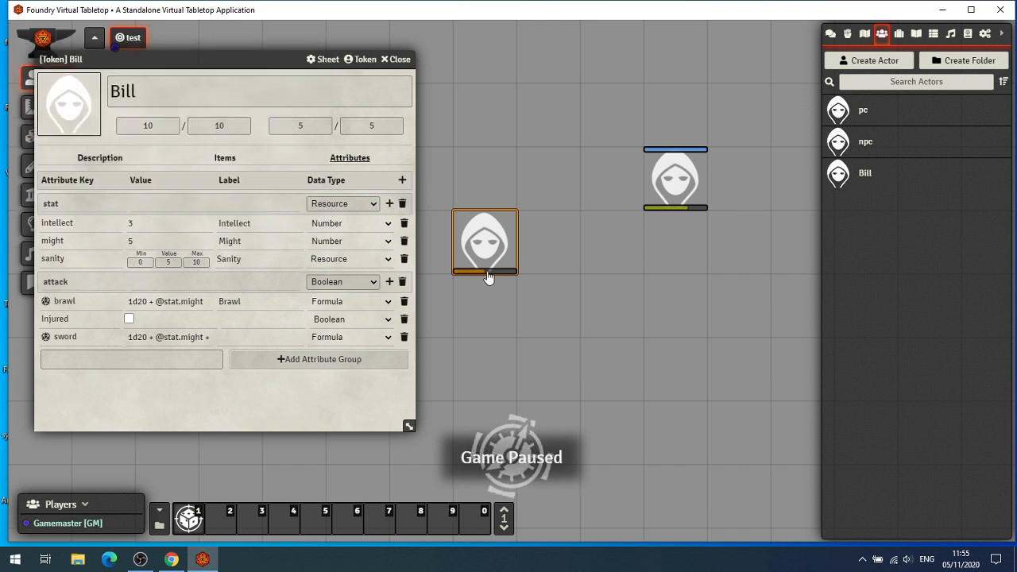
Set the token's current sanity to 2 on its sheet and close the sheet.
left_click(176, 263)
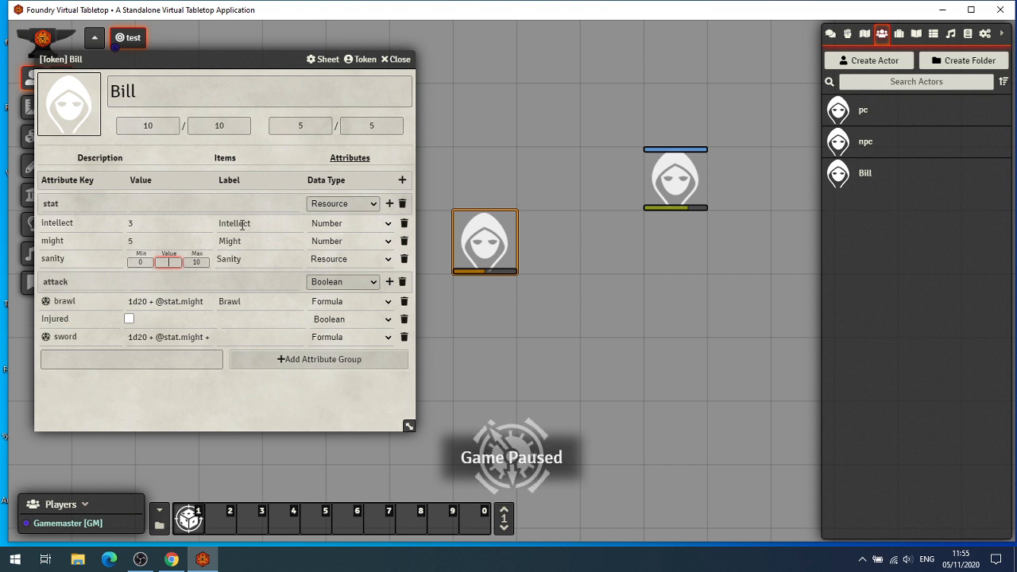
key("Return")
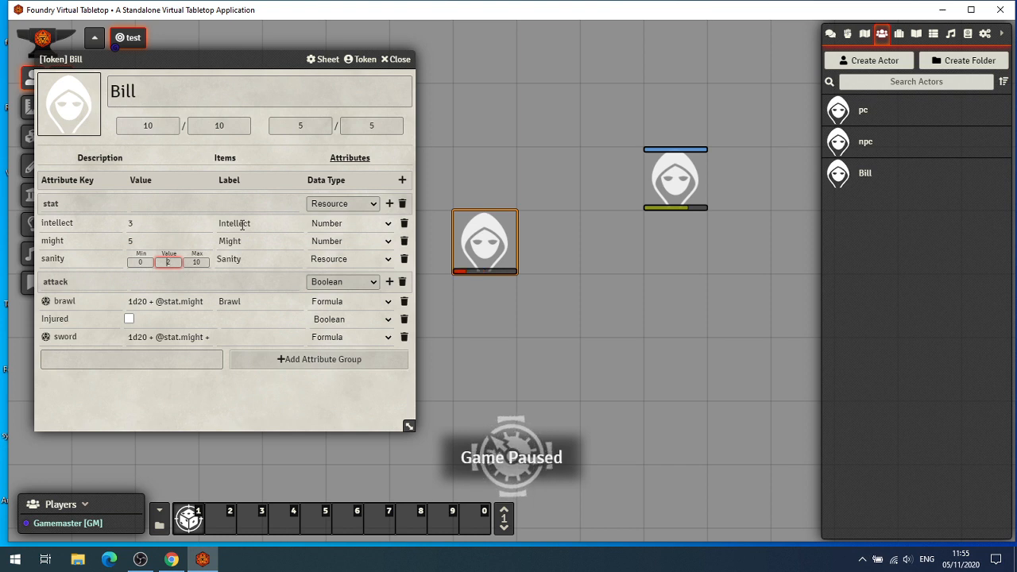
left_click(397, 59)
Set the token's sanity bar to 11 directly on the scene, above its maximum, and recheck the stored value.
right_click(489, 253)
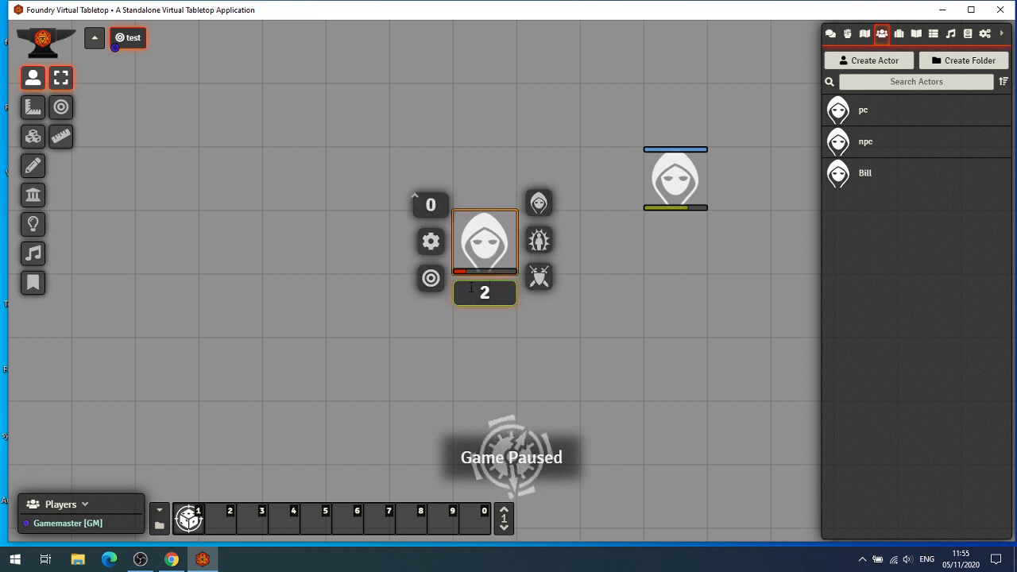
left_click(472, 289)
type("10")
key("Return")
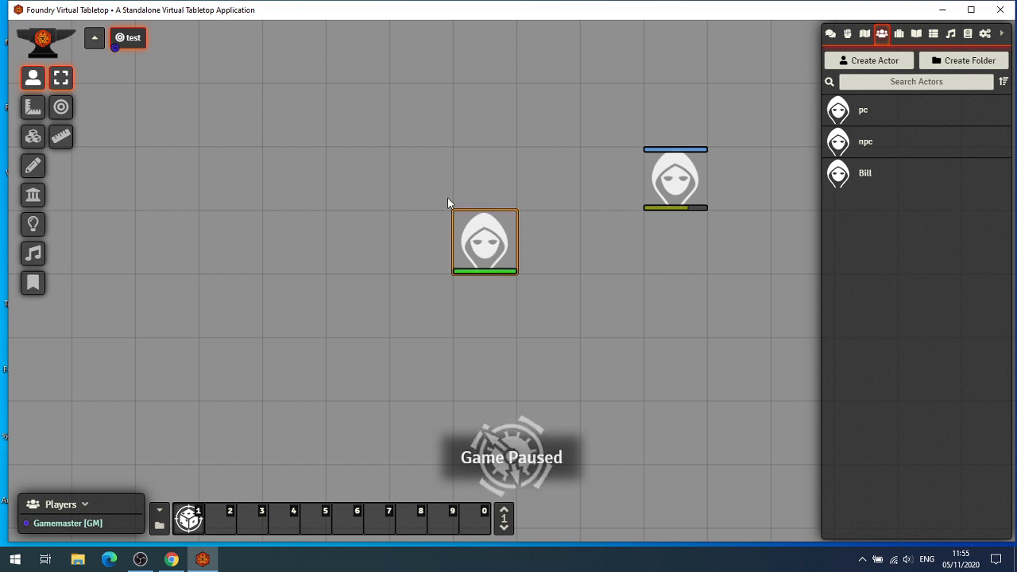
right_click(488, 235)
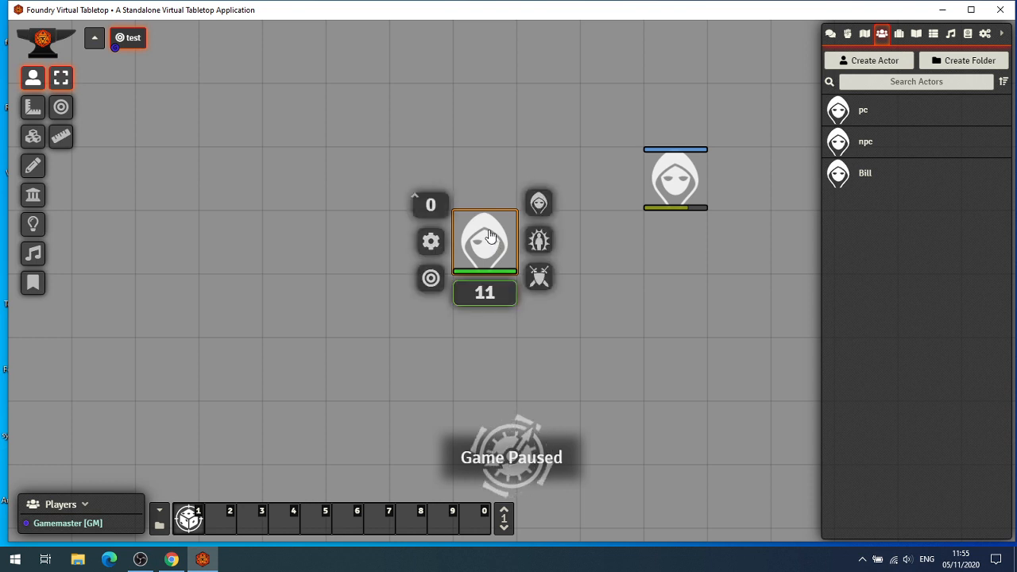
left_click(502, 294)
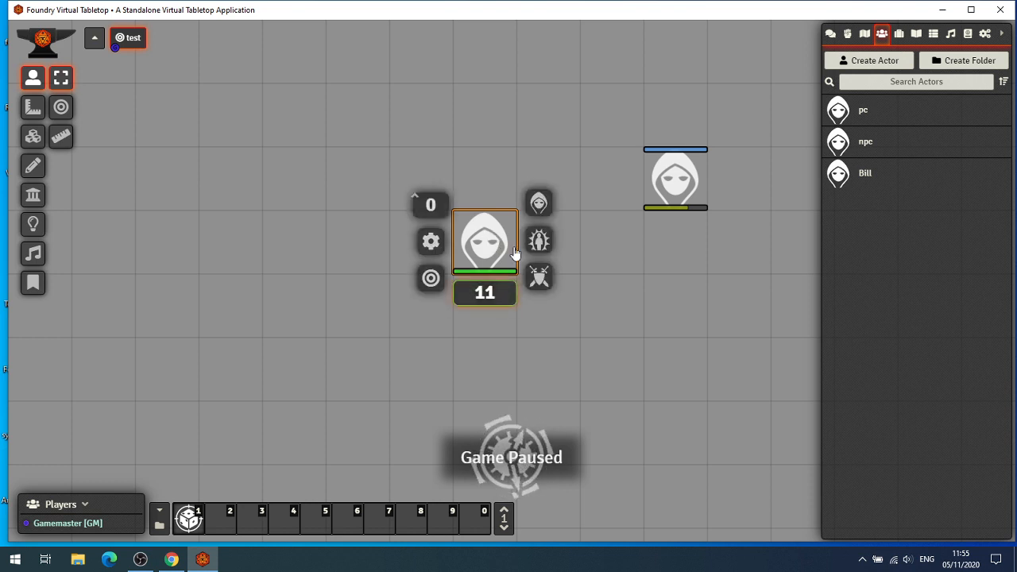
Reopen the token's sheet, compare the sanity value with its maximum, and set the current sanity to 5.
left_click(436, 242)
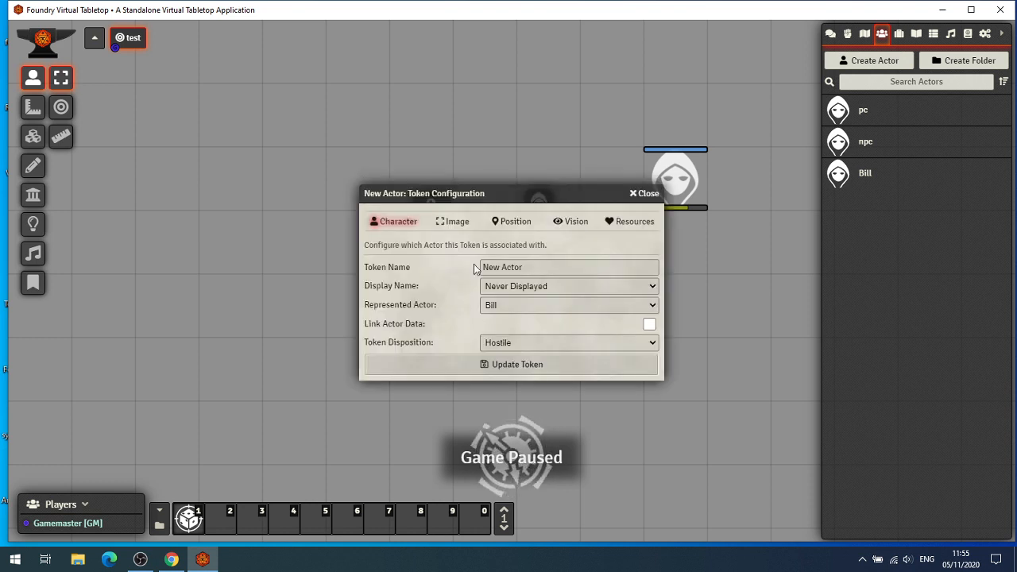
left_click(645, 193)
right_click(483, 243)
double_click(483, 243)
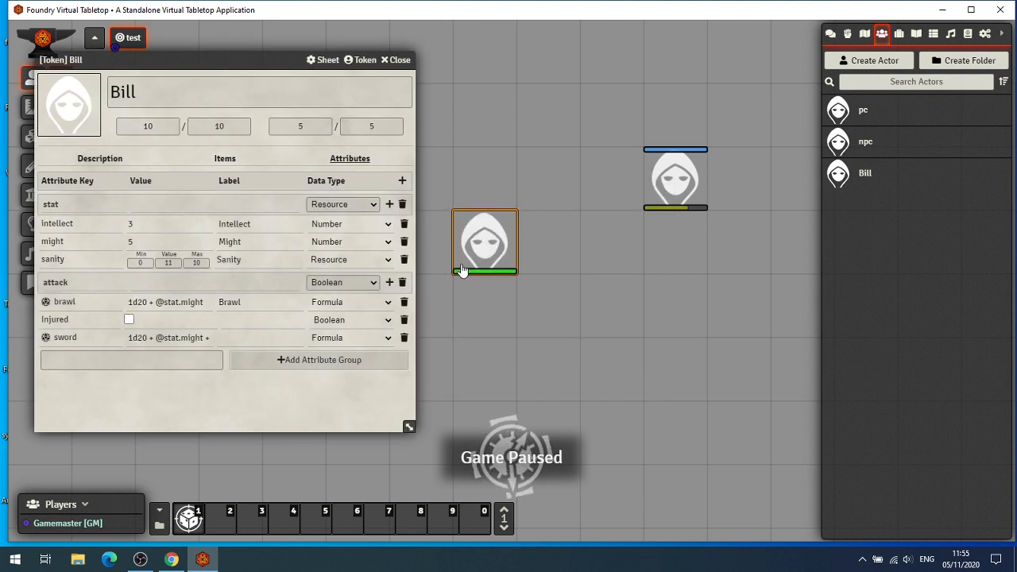
left_click(173, 266)
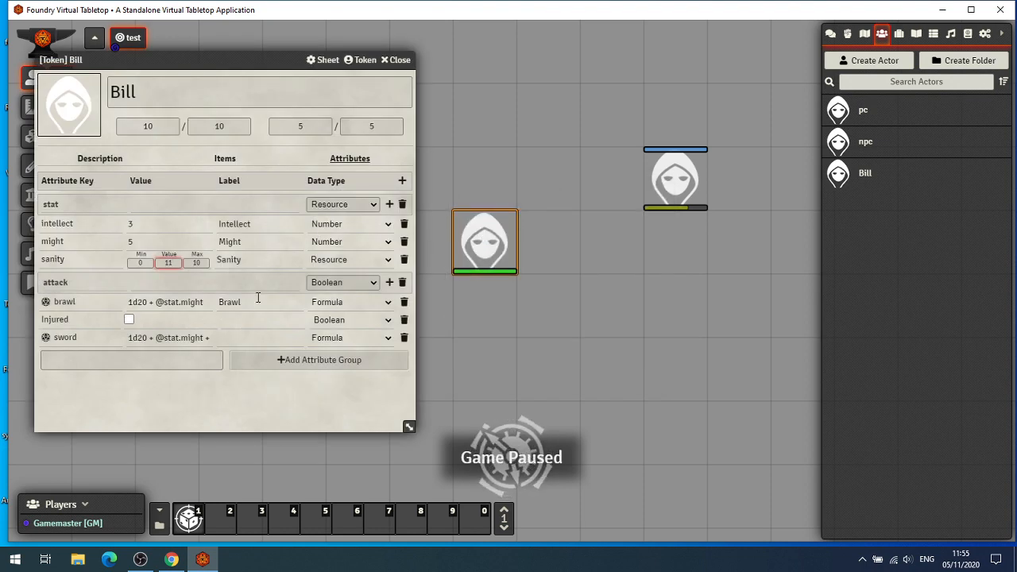
left_click(219, 263)
left_click(199, 263)
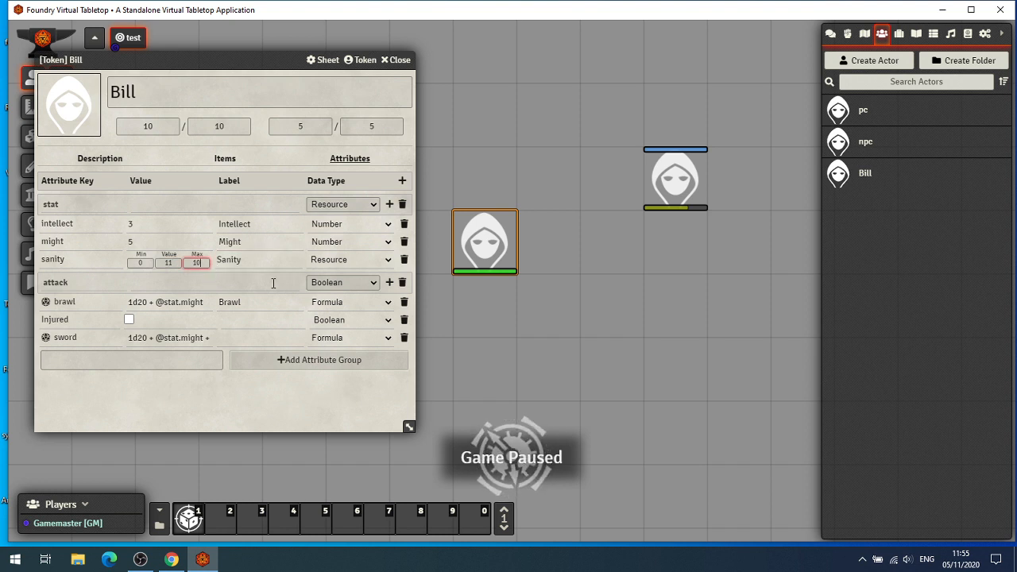
left_click(167, 263)
type("5")
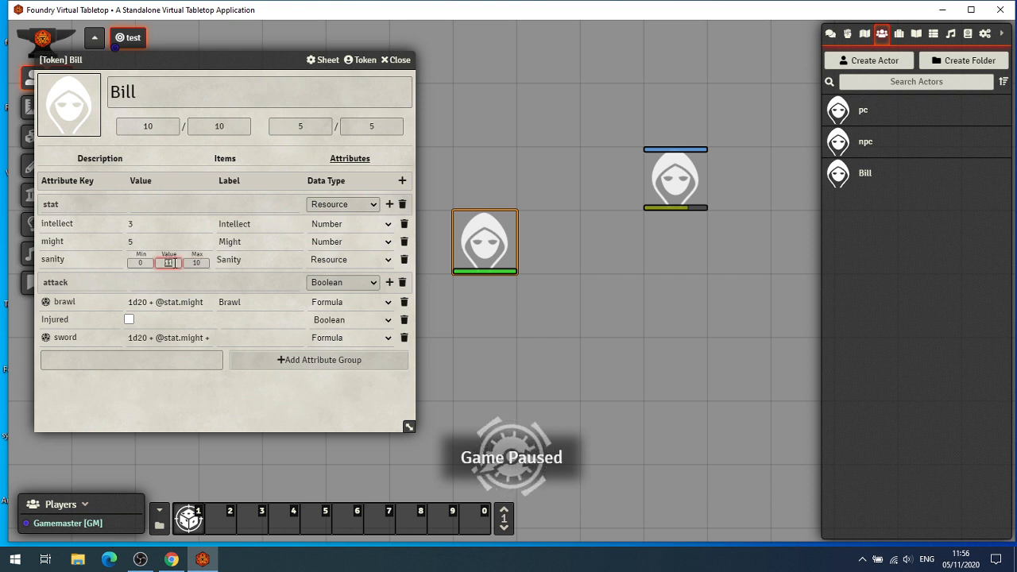
left_click(202, 274)
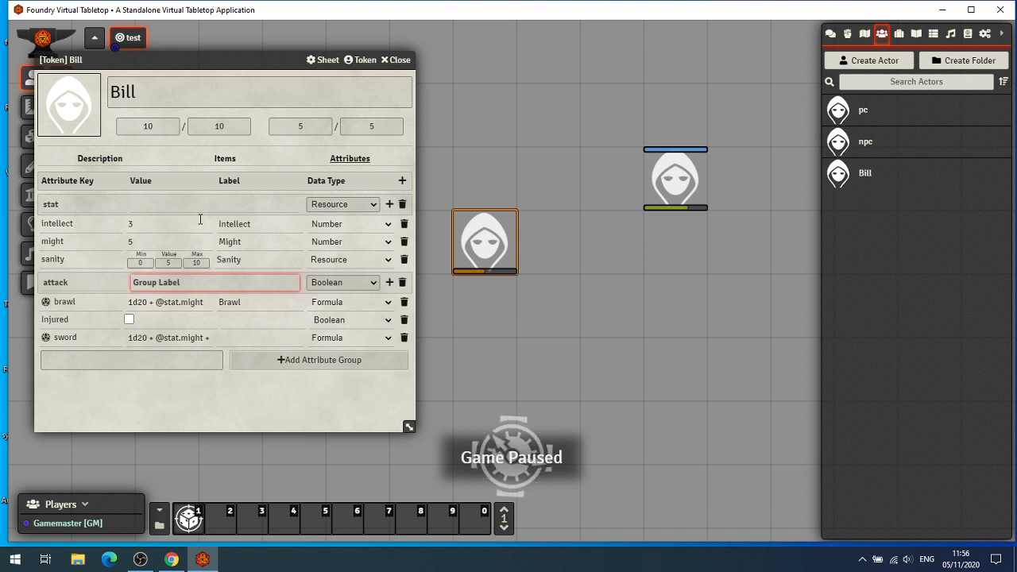
Roll the sword's att_swd formula from the items on the token's sheet.
left_click(217, 158)
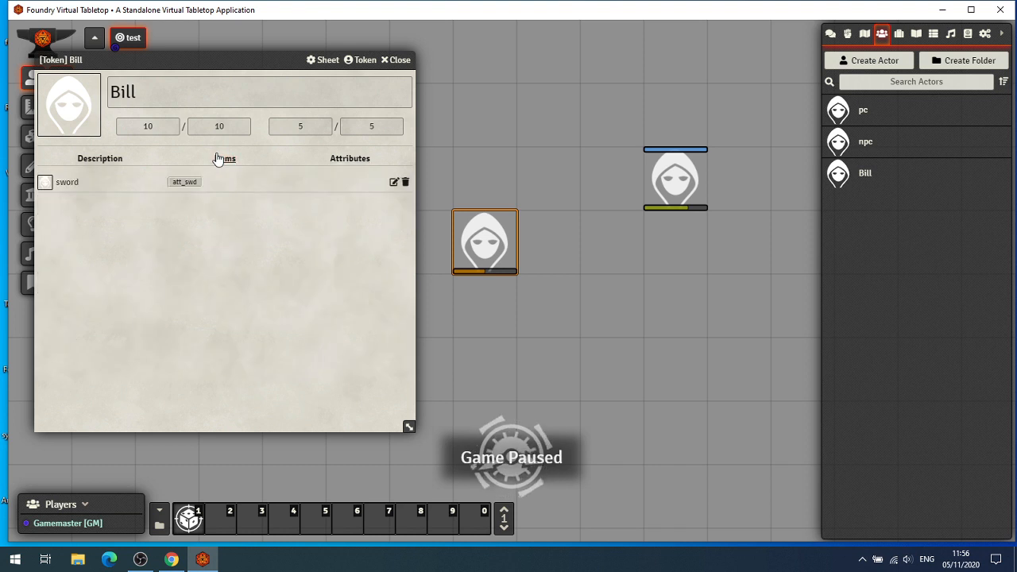
left_click(182, 182)
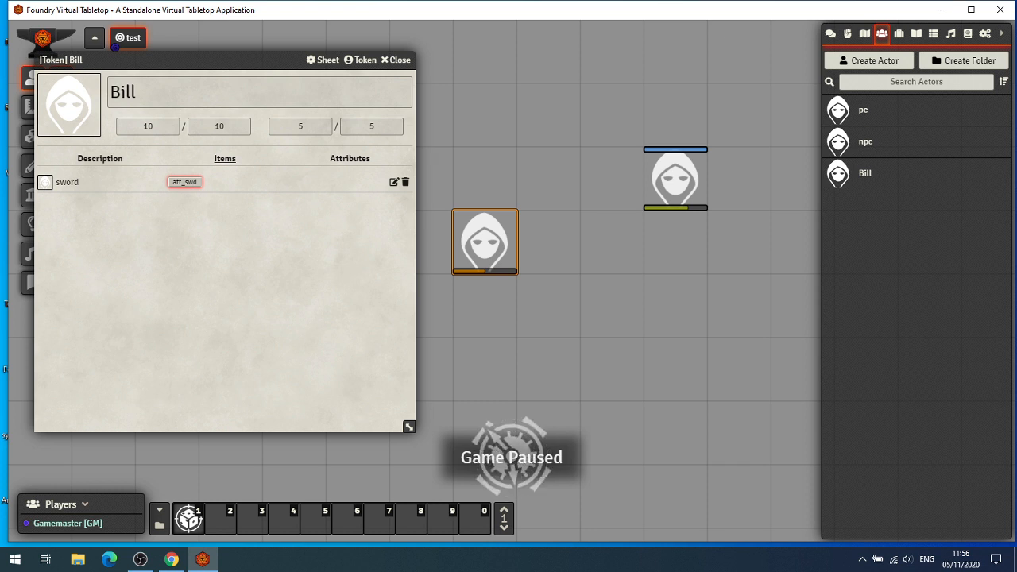
key("alt+Tab")
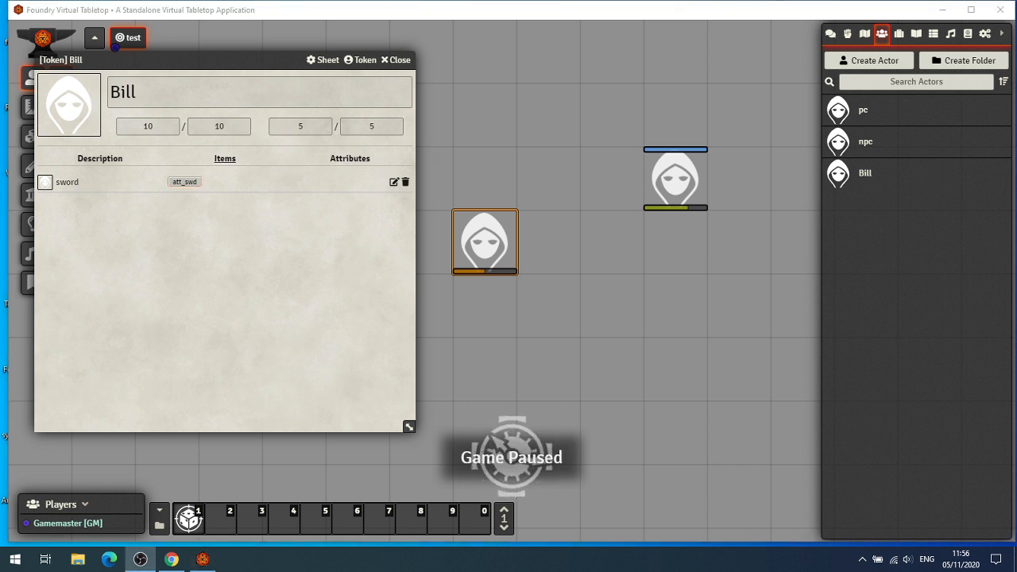